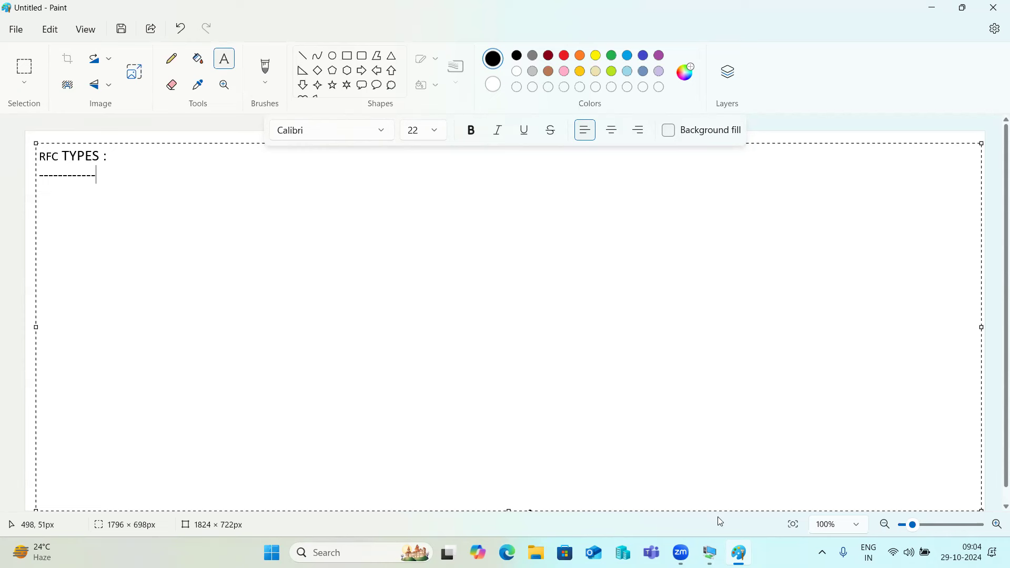
Start a fresh line after the dashes under the 'RFC TYPES :' heading.
mouse_move(710, 553)
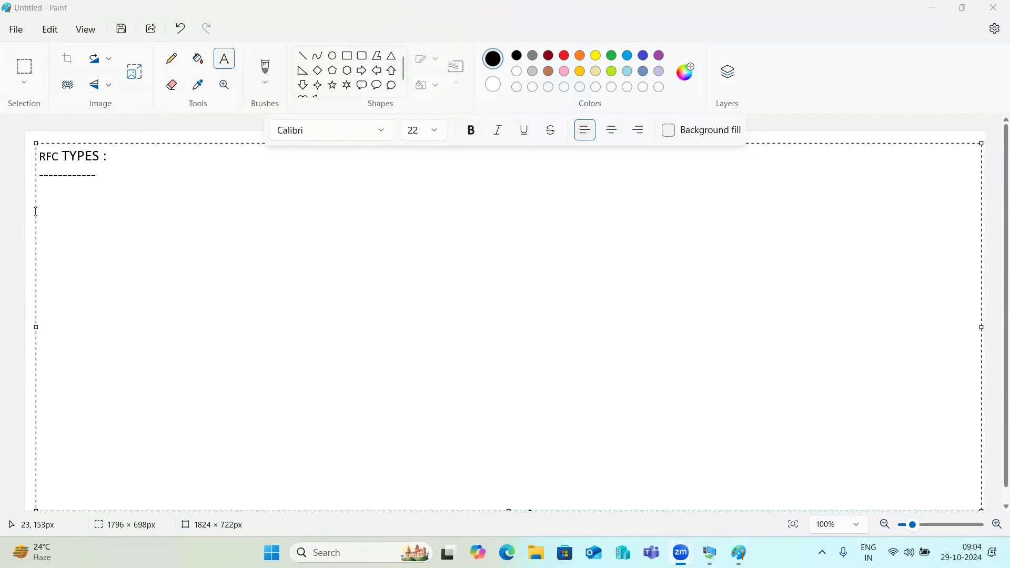
click(110, 177)
key(Return)
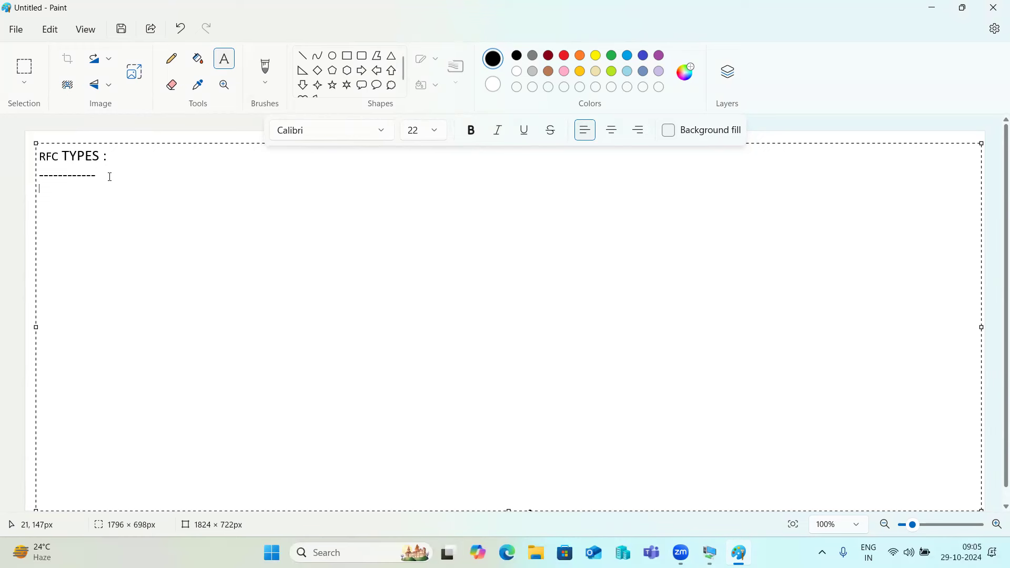
Write 'RFC -' on the new line as the first RFC type entry.
text(RFC -)
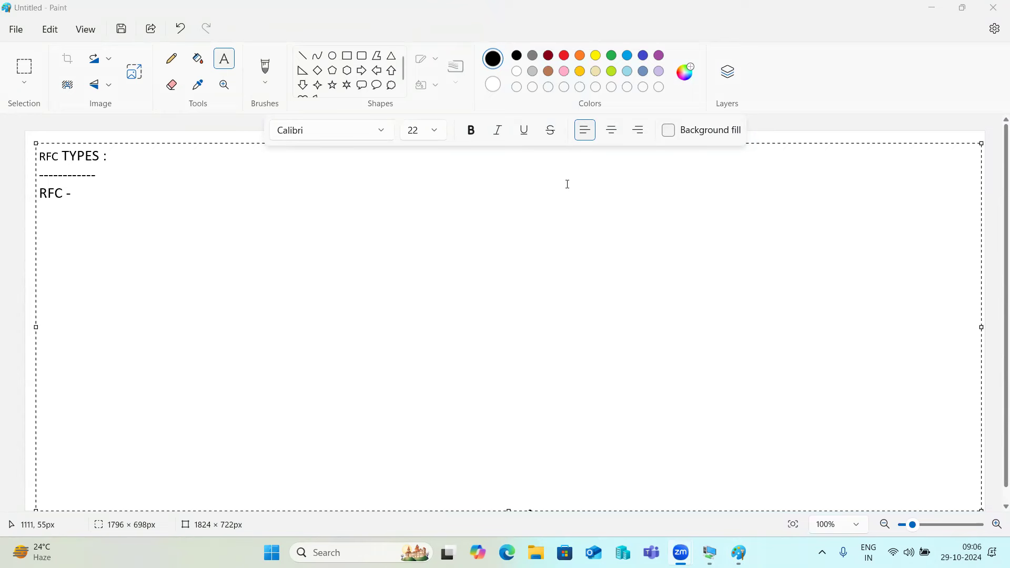
Draw four rectangles right of the notes and a line from the top-left to the top-right box.
click(353, 60)
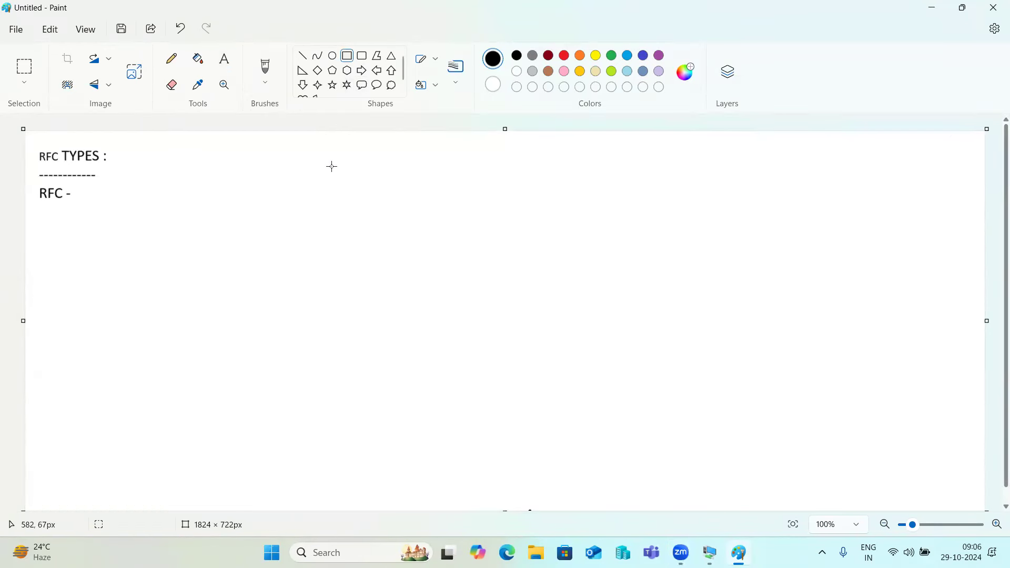
drag(272, 170, 363, 211)
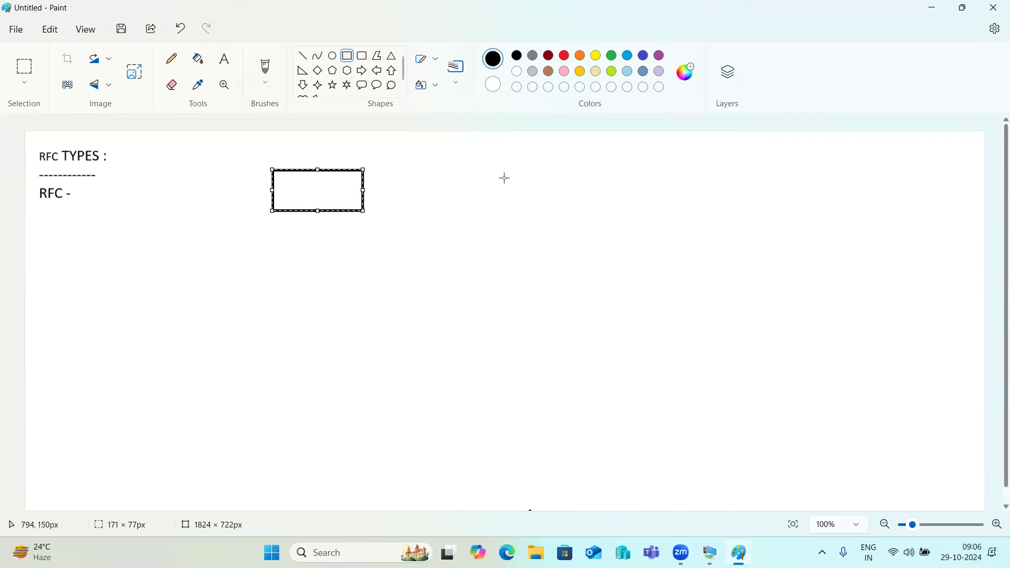
drag(597, 162, 660, 208)
drag(547, 312, 612, 368)
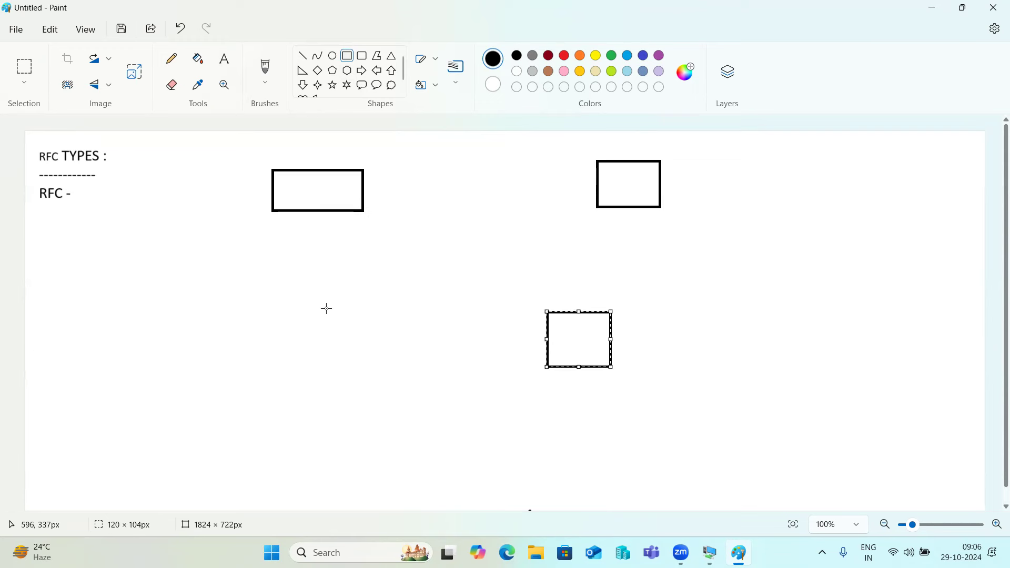
drag(283, 314, 387, 367)
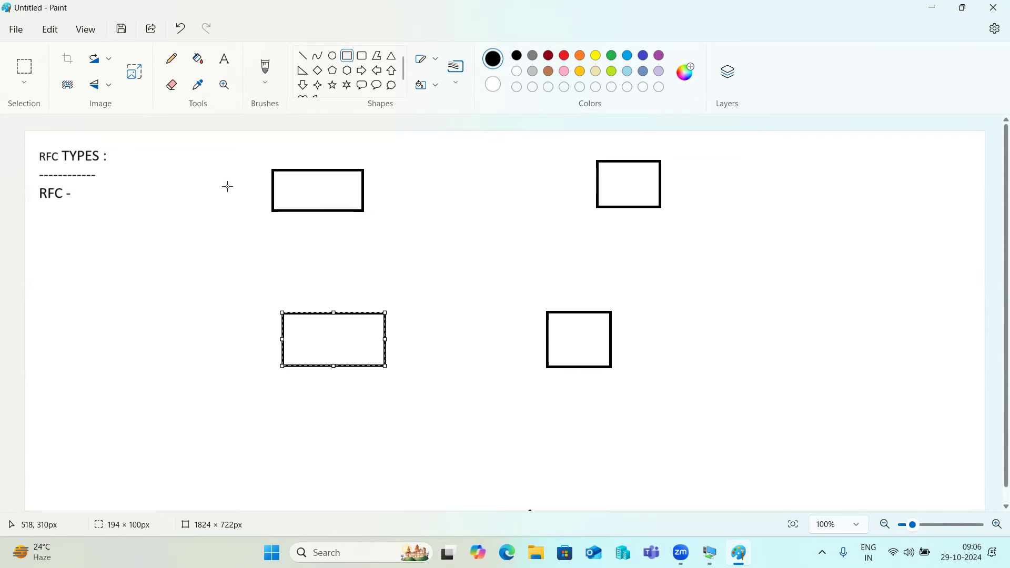
click(304, 61)
drag(341, 190, 629, 187)
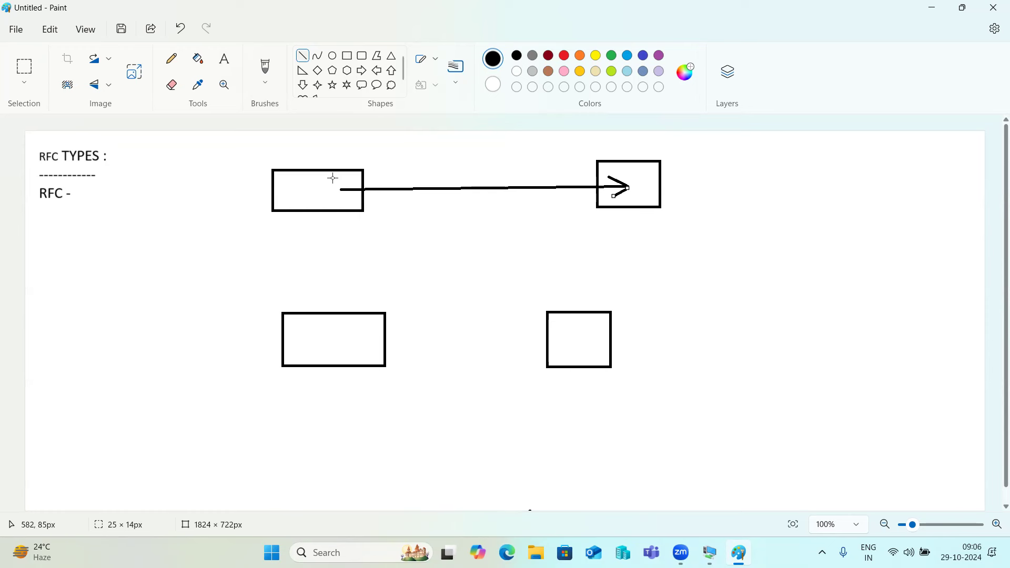
Add a short dash and a row of dots along the top arrow.
drag(337, 181, 380, 183)
click(391, 181)
click(426, 183)
click(440, 182)
click(470, 181)
click(495, 179)
click(510, 180)
click(517, 180)
click(546, 181)
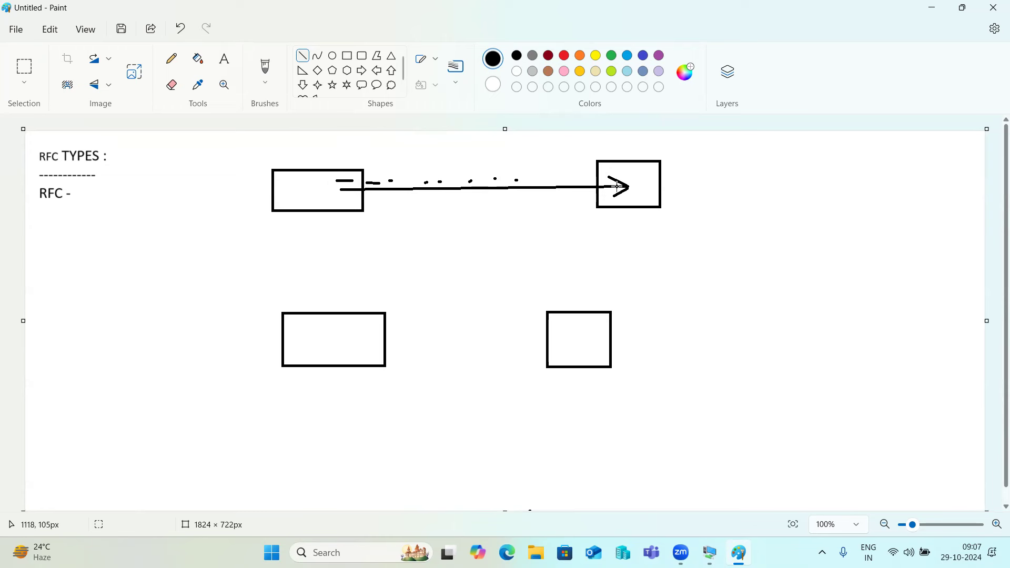
Connect the upper boxes to the lower boxes and add an arrowhead into the top-left box.
mouse_move(642, 202)
mouse_down()
mouse_move(583, 295)
mouse_move(573, 341)
mouse_move(618, 201)
mouse_move(599, 196)
mouse_move(327, 318)
mouse_move(331, 340)
mouse_move(330, 331)
mouse_move(352, 345)
mouse_move(331, 338)
mouse_up()
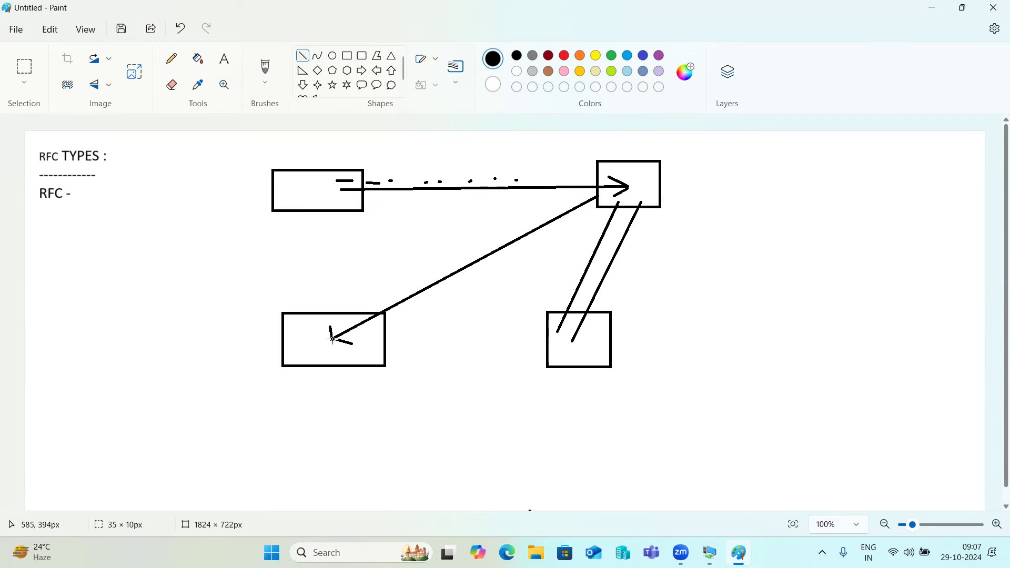
drag(316, 201, 305, 327)
mouse_move(354, 180)
mouse_down()
mouse_move(362, 181)
mouse_move(344, 191)
mouse_up()
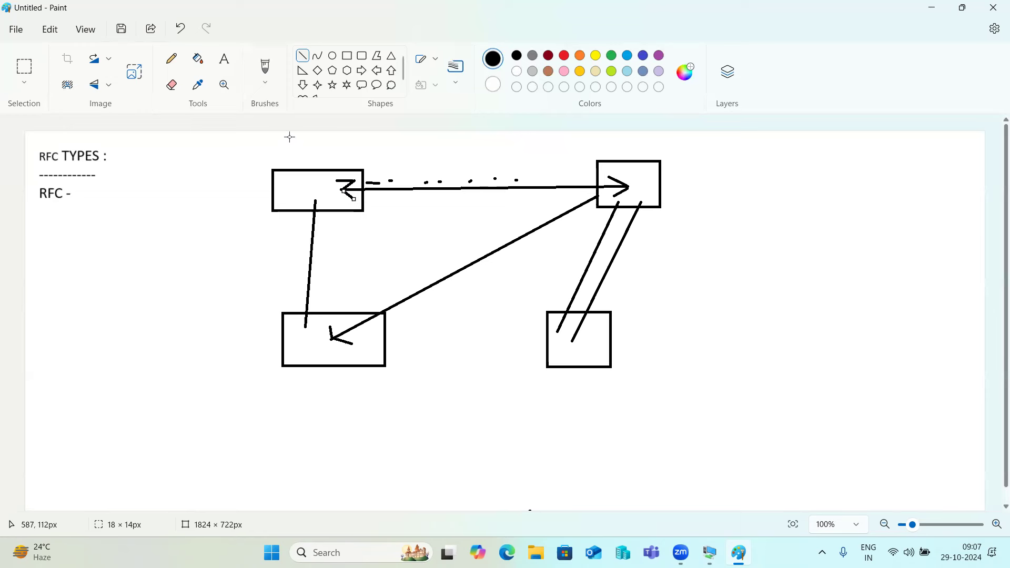
Add a text note 'CPIC -' beneath the 'RFC -' line.
click(225, 59)
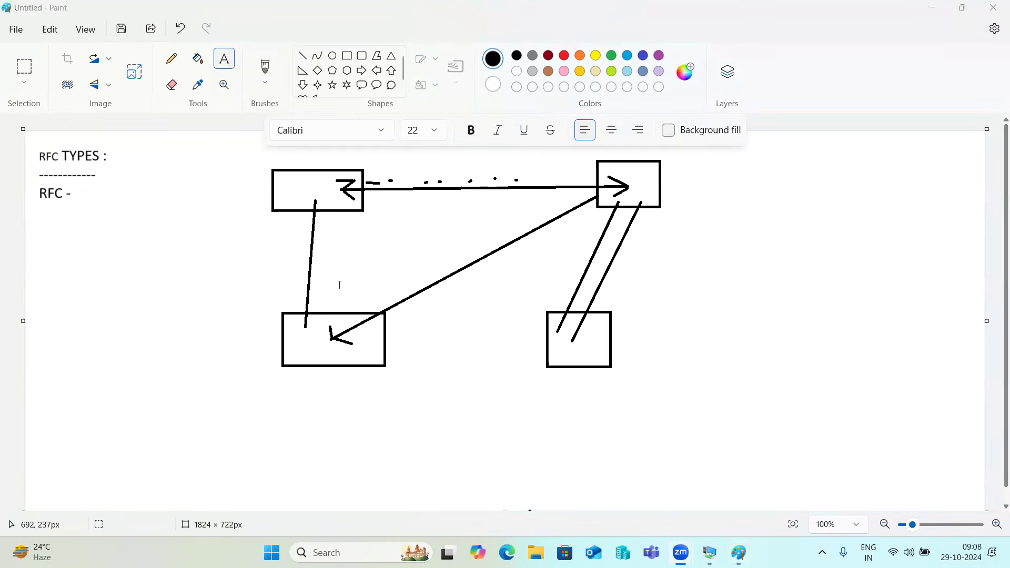
drag(42, 215, 278, 272)
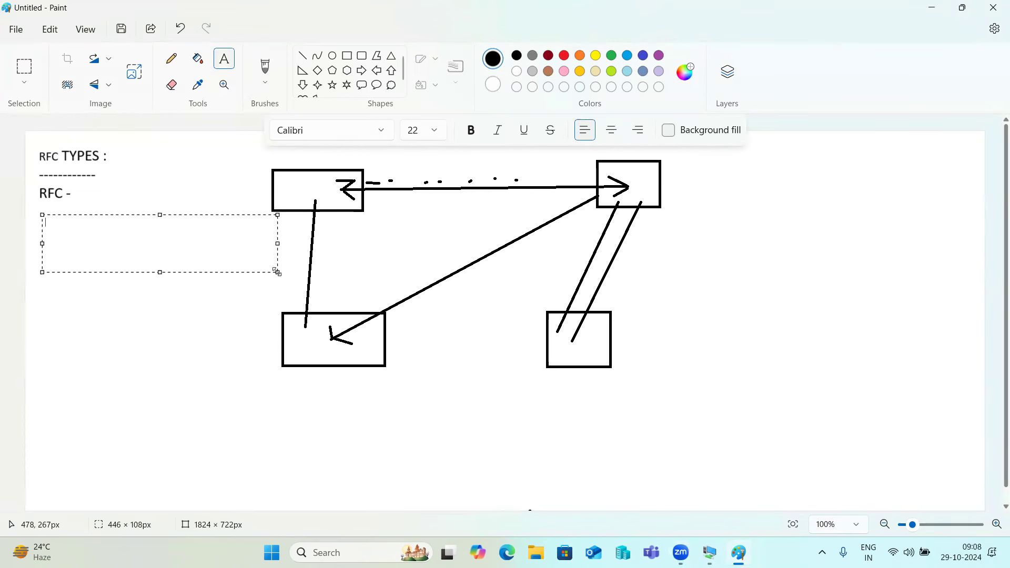
text(CPIC -)
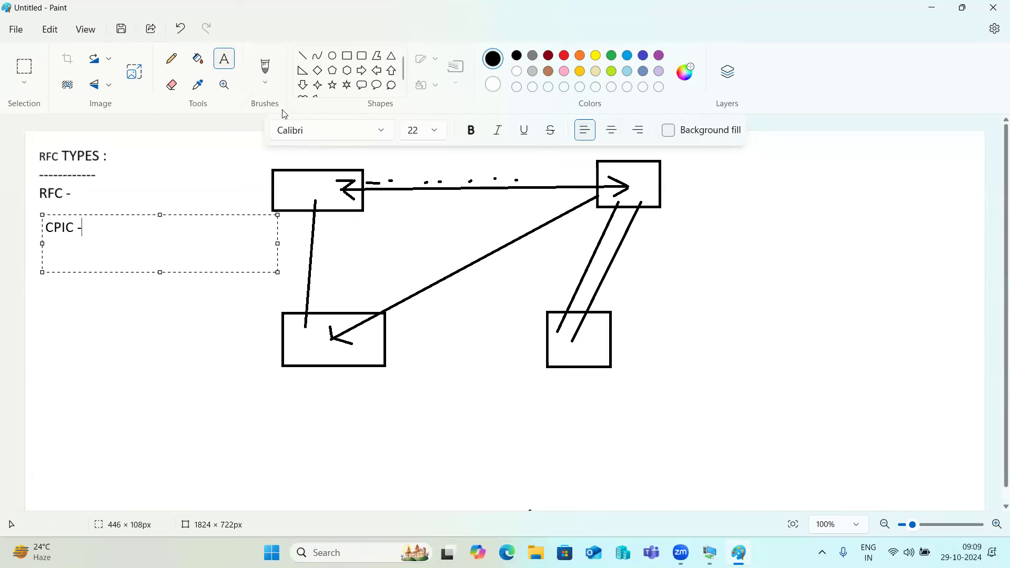
Write the list 1)SYNCHRONOUS, 2)ASYNC, 3)Transactional RFC, 4)Queued RFC below CPIC.
click(41, 280)
drag(36, 257, 258, 405)
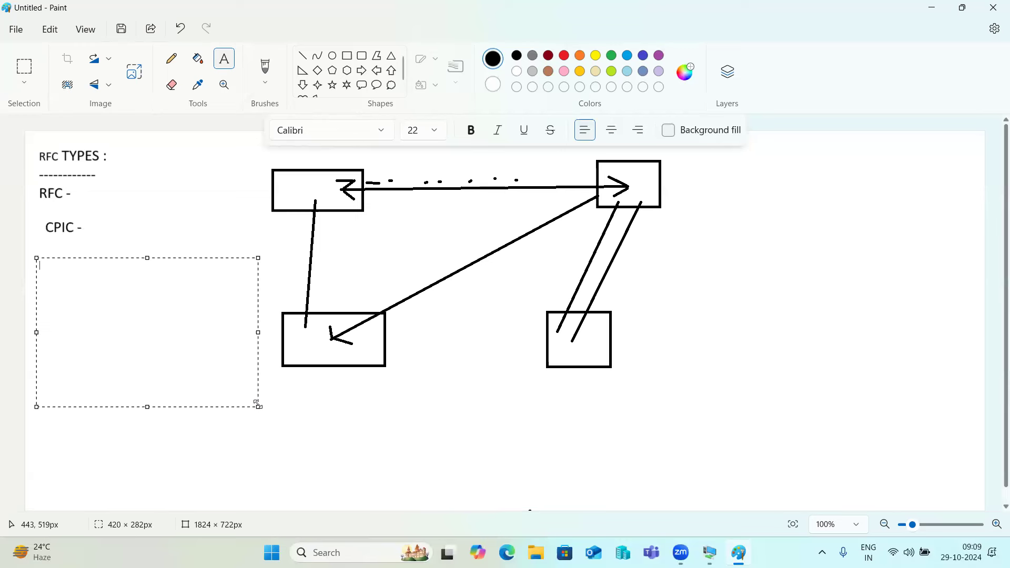
text(1)SYNCHRONOUS)
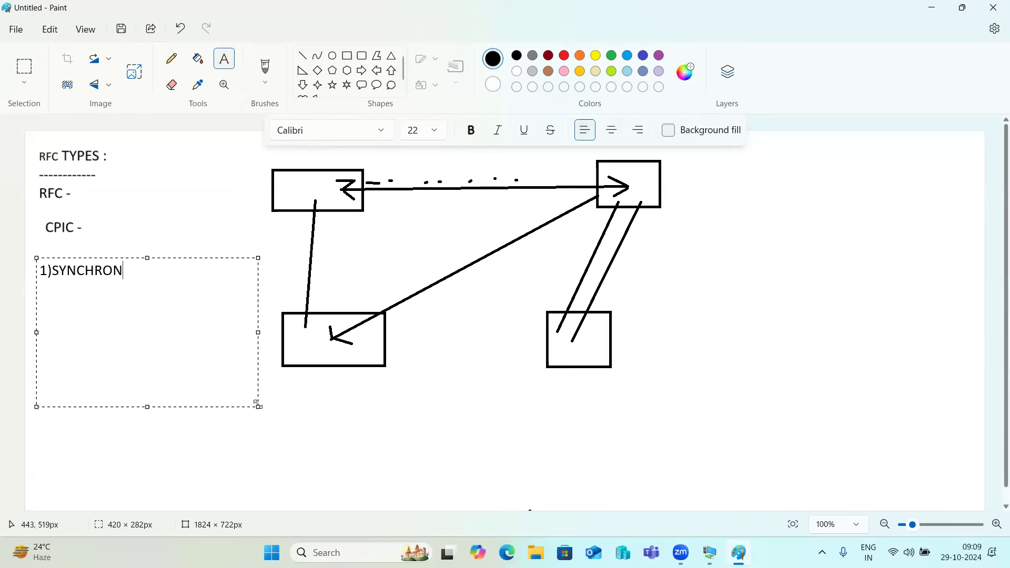
key(Return)
text(2)ASYNC)
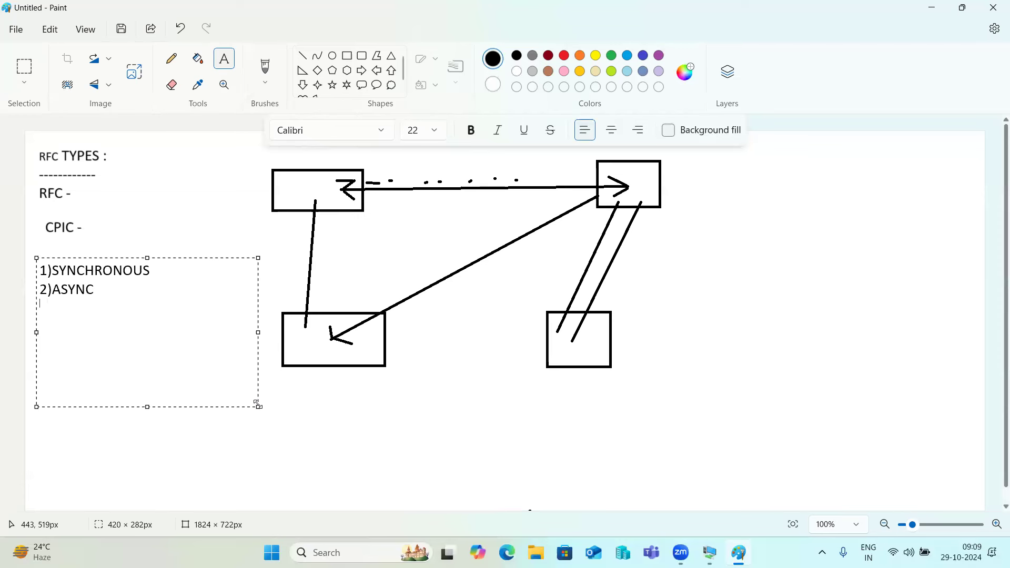
text(3)Transactionaa)
key(BackSpace)
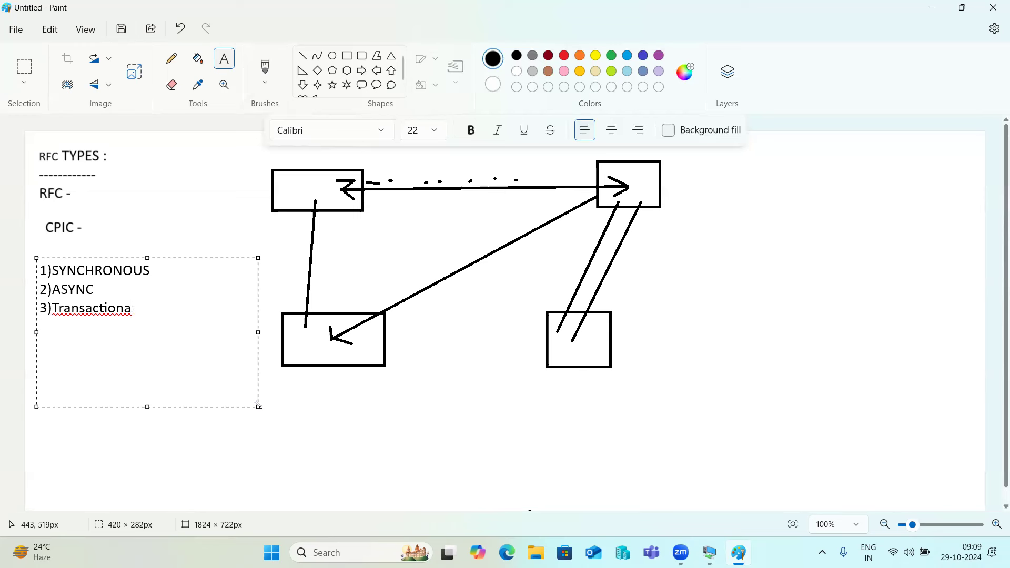
text(l RFC )
text(4))
text(Queued)
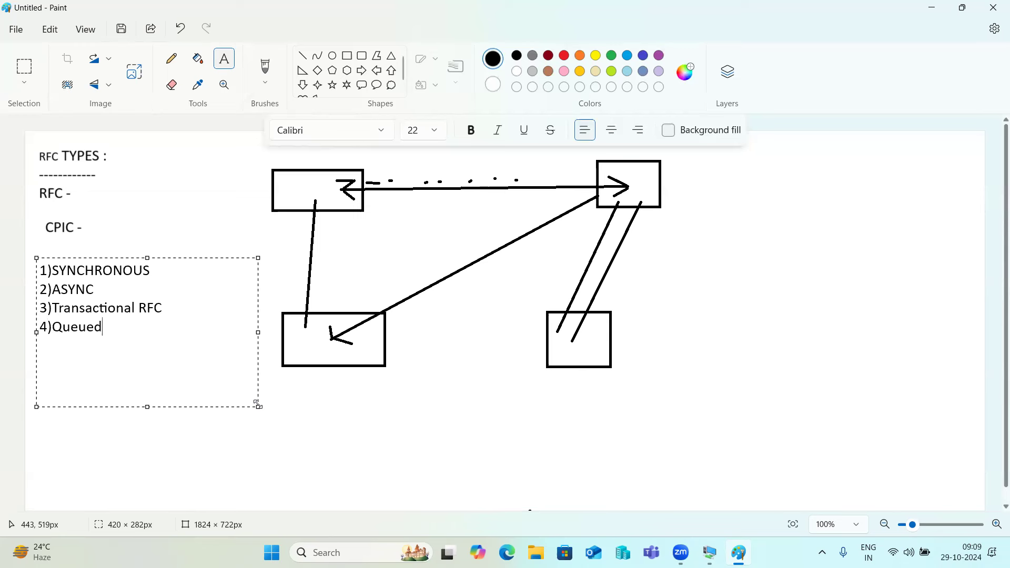
text( RFC)
click(350, 424)
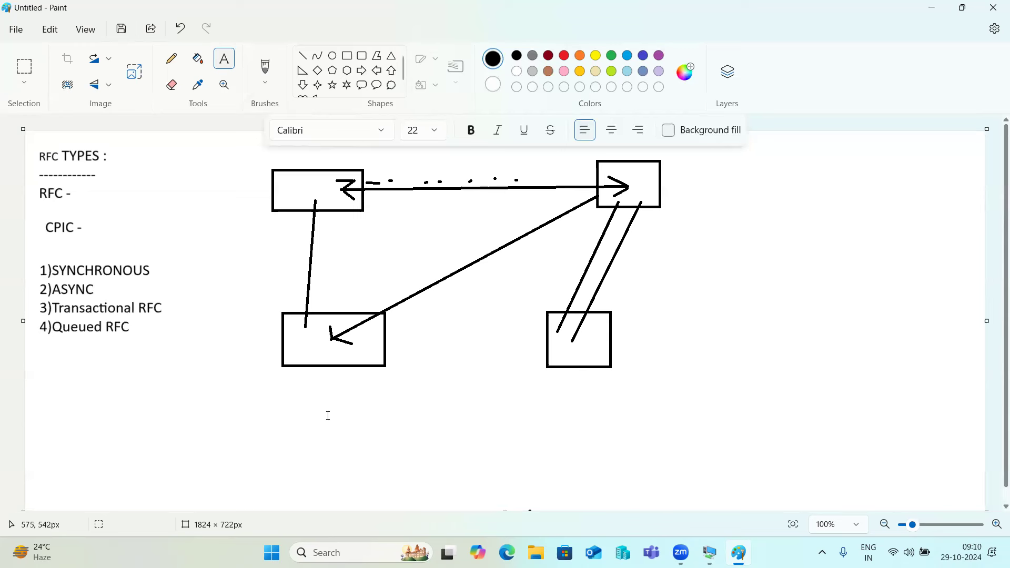
Undo back to a blank canvas, widen it leftward, and draw two boxes, left and right.
key(ctrl+z)
key(ctrl+z)
key(ctrl+z)
key(ctrl+z)
key(ctrl+z)
key(ctrl+z)
key(ctrl+z)
key(ctrl+z)
key(ctrl+z)
key(ctrl+z)
key(ctrl+z)
key(ctrl+z)
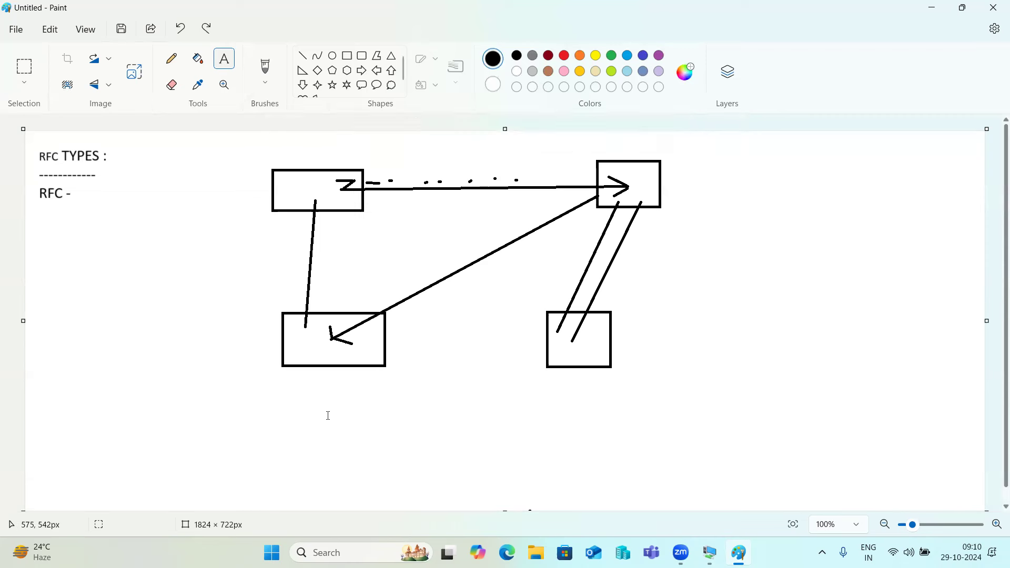
key(ctrl+z)
key(ctrl+z)
key(ctrl+z)
key(ctrl+z)
key(ctrl+z)
key(ctrl+z)
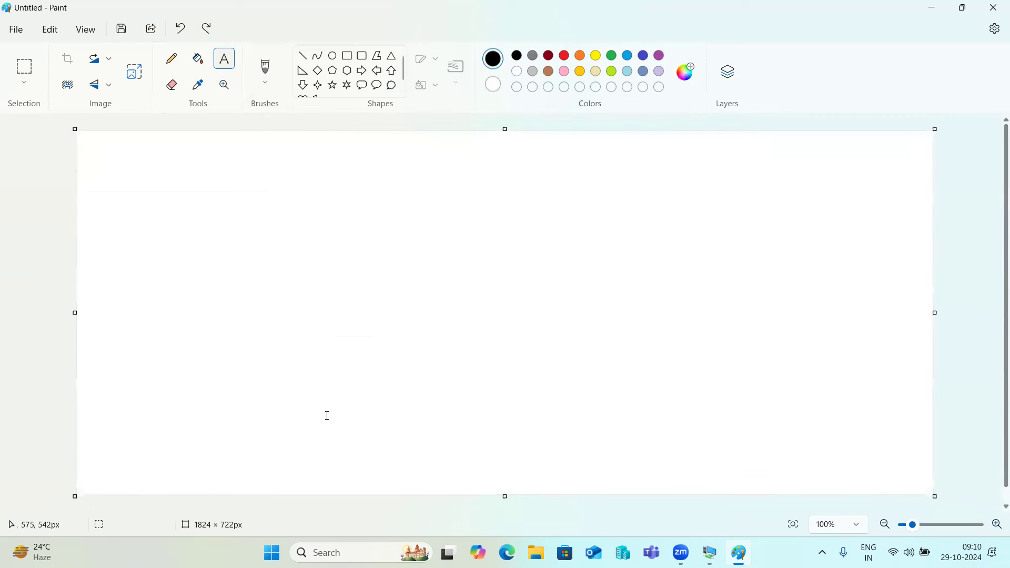
drag(74, 313, 13, 309)
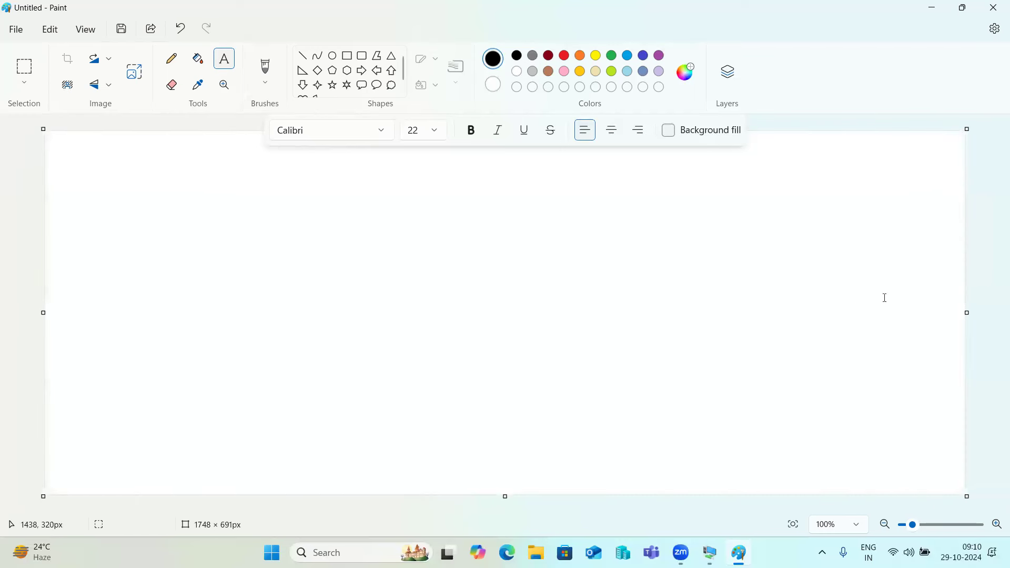
click(348, 56)
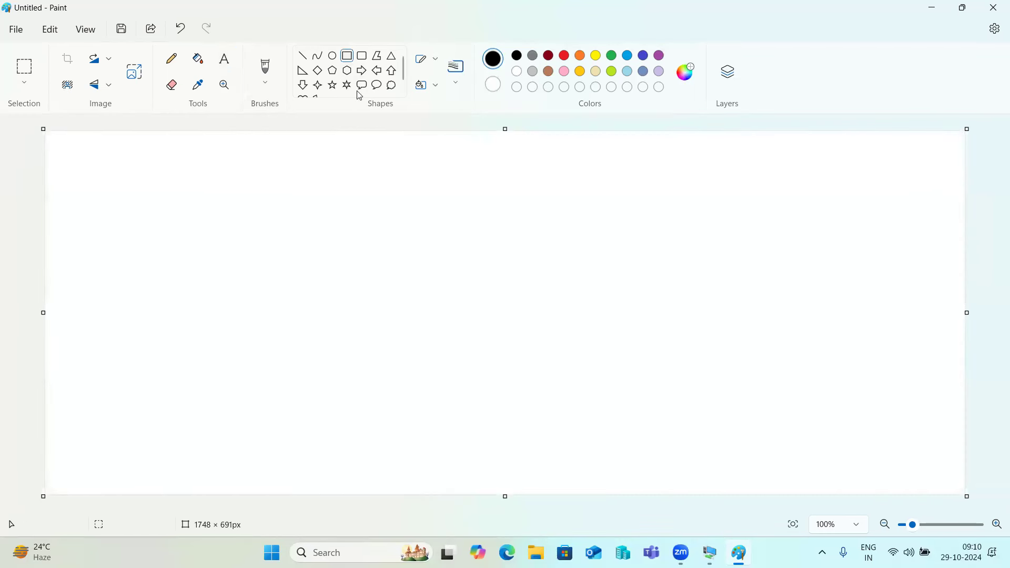
drag(224, 168, 322, 267)
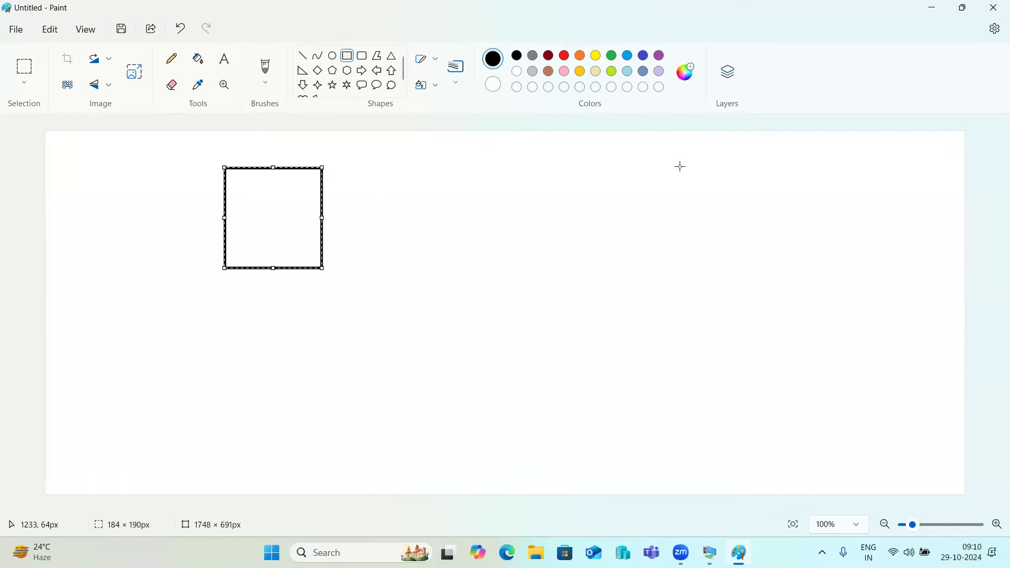
drag(658, 167, 772, 277)
Label the left box 'SAP' and 'SRC' and the right box 'SAP -TGT'.
click(224, 58)
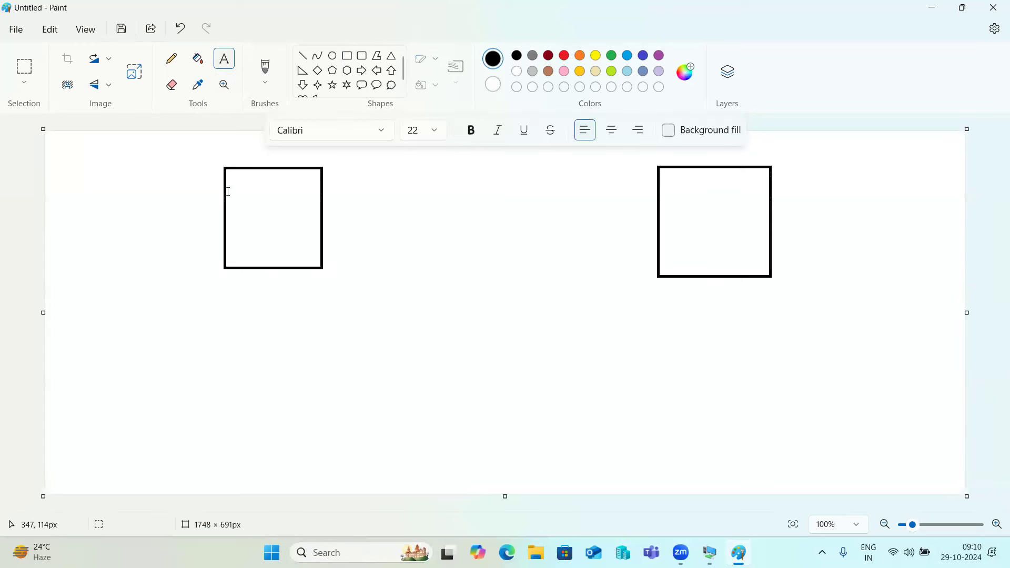
click(246, 218)
text(SAP)
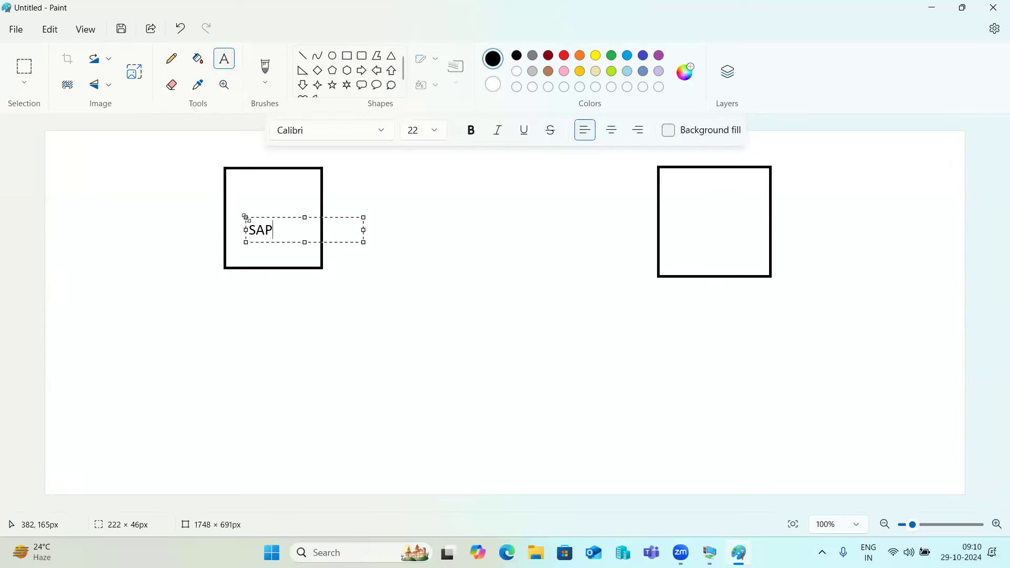
click(681, 212)
click(681, 212)
text(SAP -TGT)
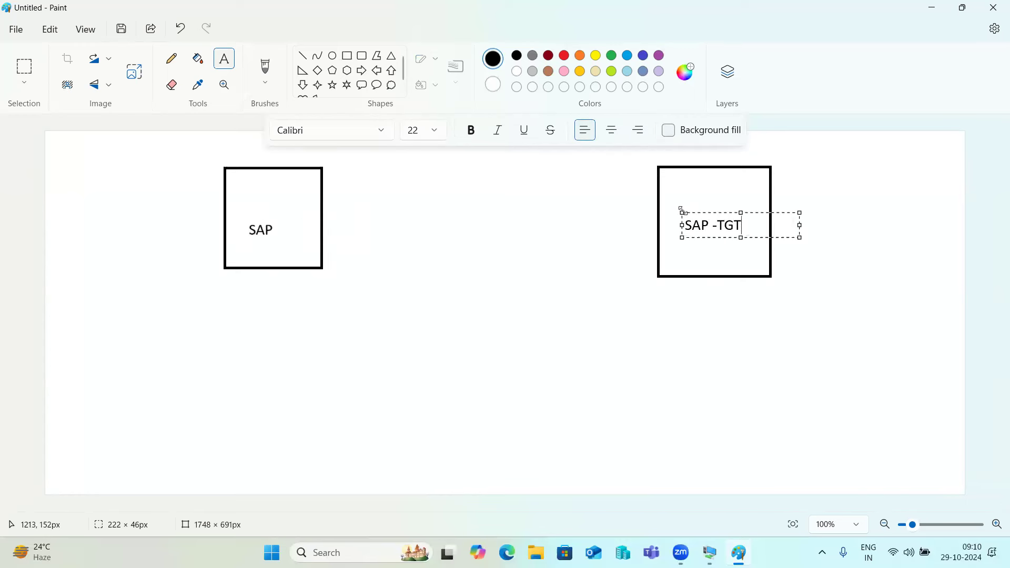
click(243, 209)
click(245, 210)
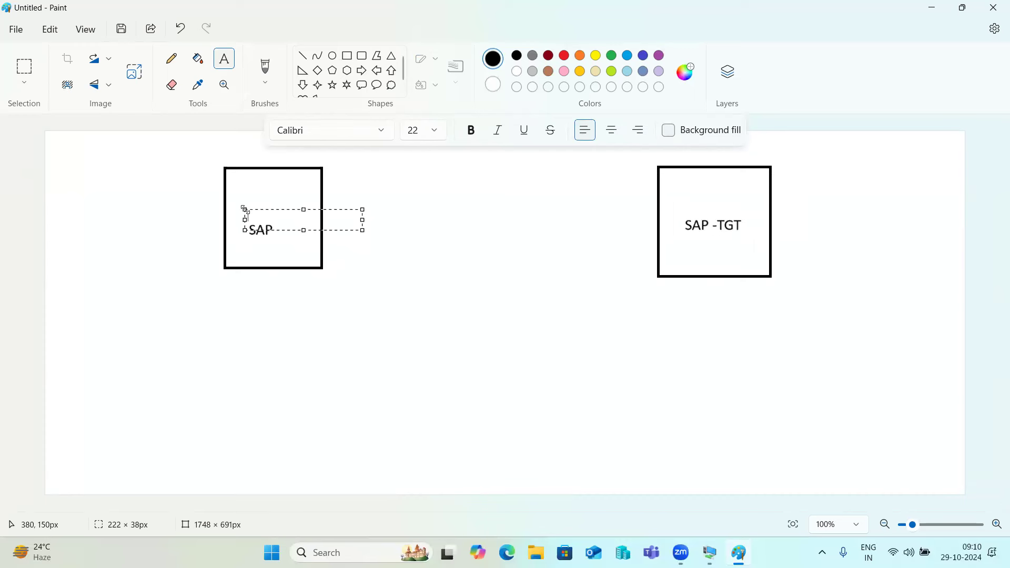
text(SRC)
click(292, 281)
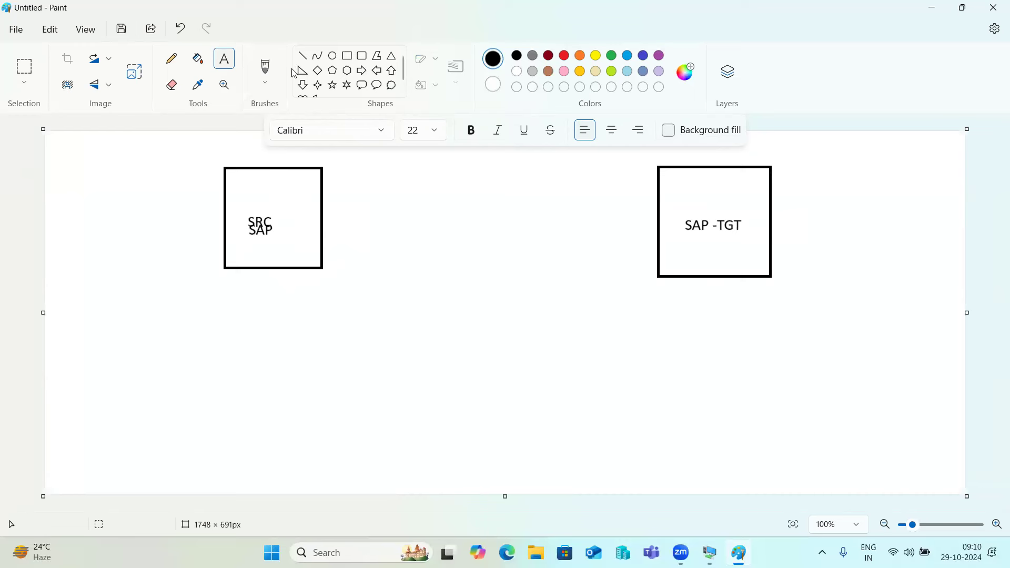
Draw a horizontal line from the SRC box across to the SAP -TGT box.
click(302, 56)
drag(313, 220, 686, 225)
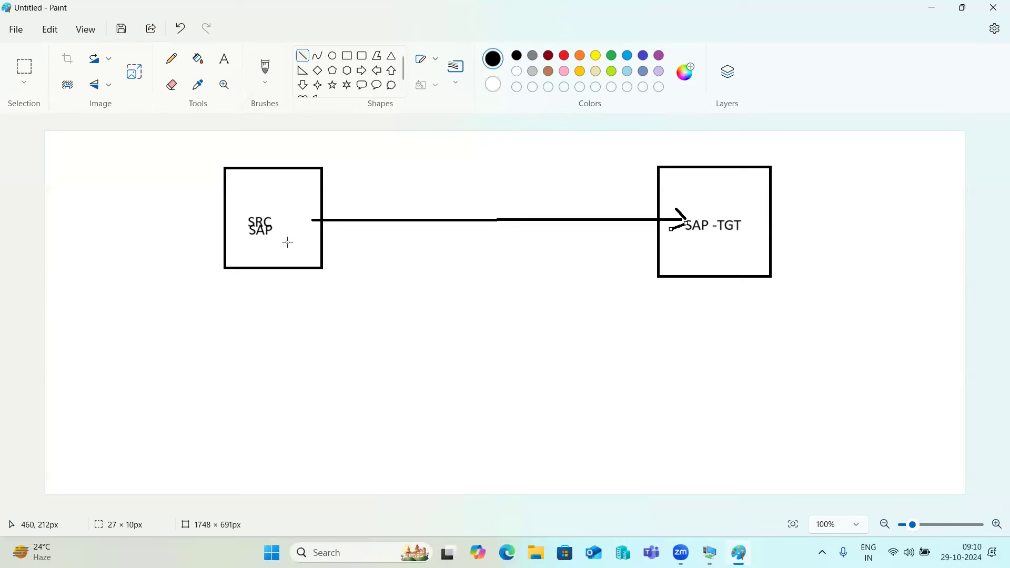
drag(269, 246, 273, 250)
Draw four short dash segments leftward from the SAP -TGT arrowhead to the SRC box.
drag(683, 231, 655, 230)
drag(649, 230, 582, 230)
drag(571, 231, 420, 231)
drag(402, 230, 319, 228)
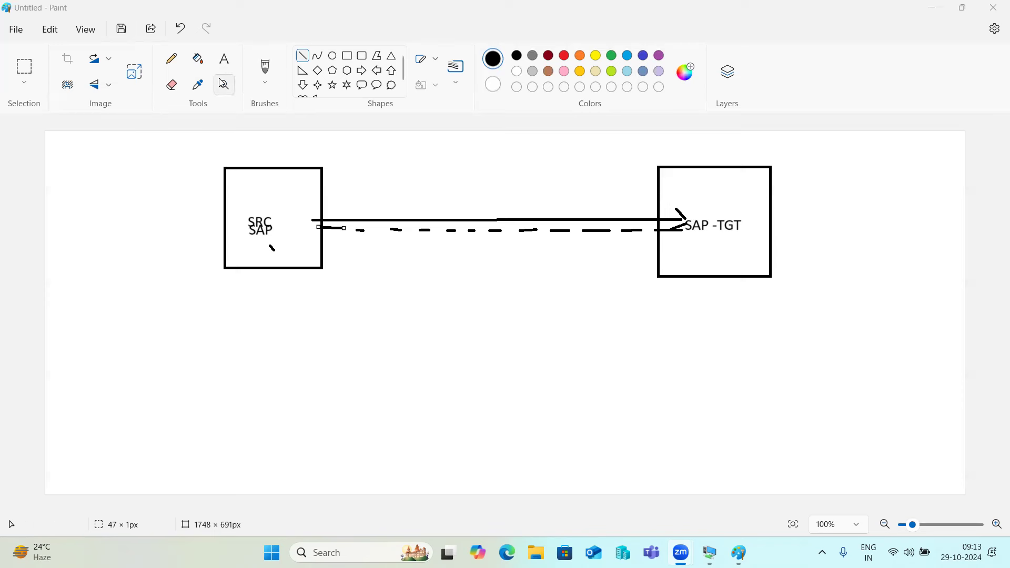
Add a text note under the SRC box reading '1)SYNC -' and '2)ASYNC -'.
click(225, 58)
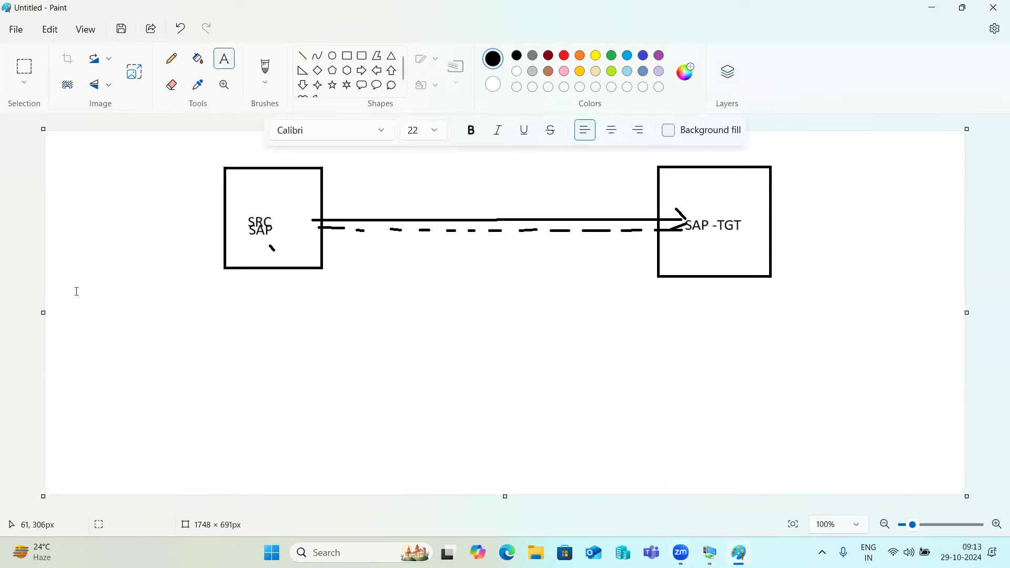
drag(65, 288, 303, 324)
text(1))
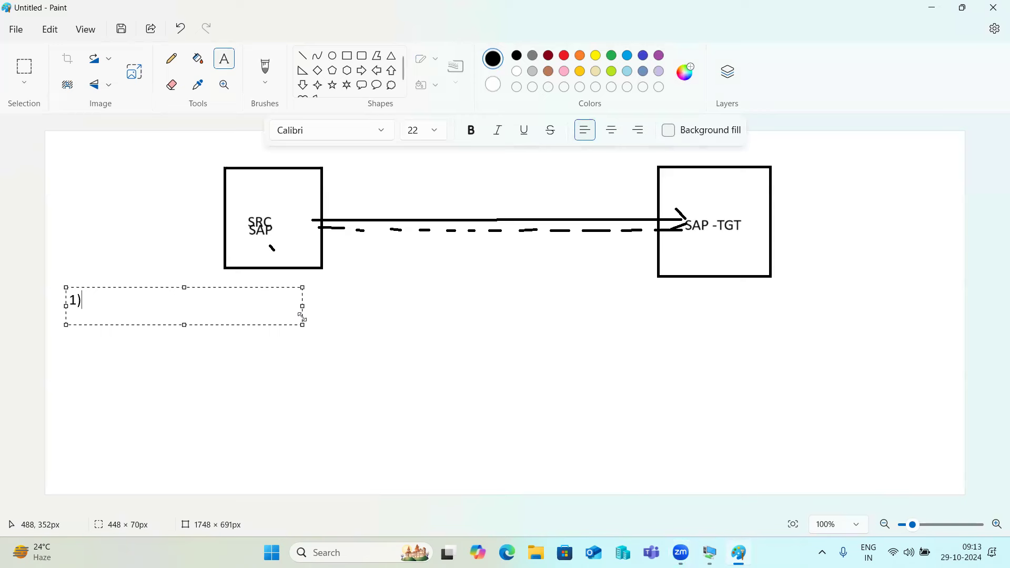
text(SYNC)
key(Return)
text(2)S)
key(BackSpace)
text(ASYNC -)
key(Up)
text(-)
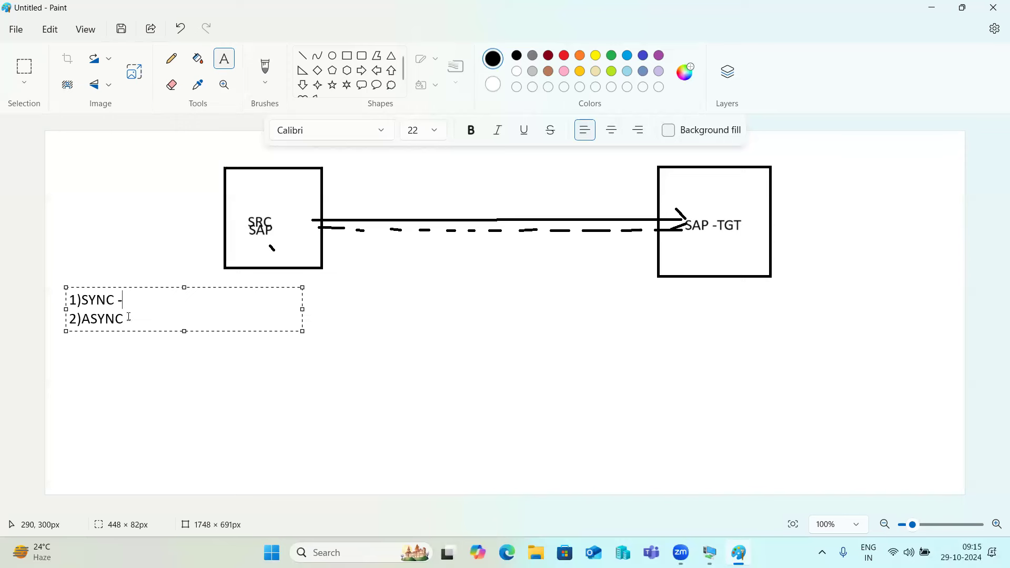
drag(132, 319, 67, 301)
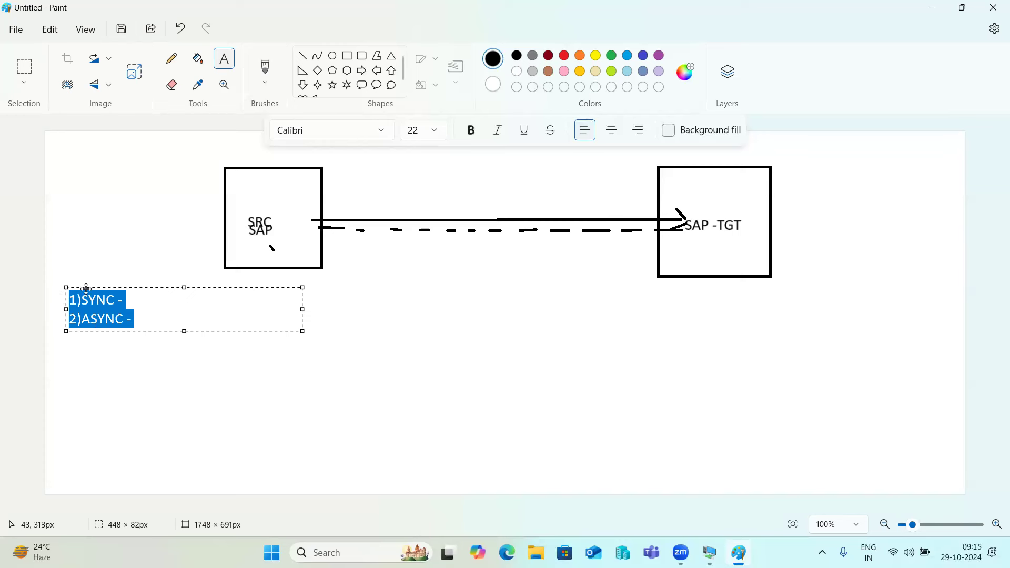
click(130, 296)
drag(150, 317, 63, 301)
click(150, 317)
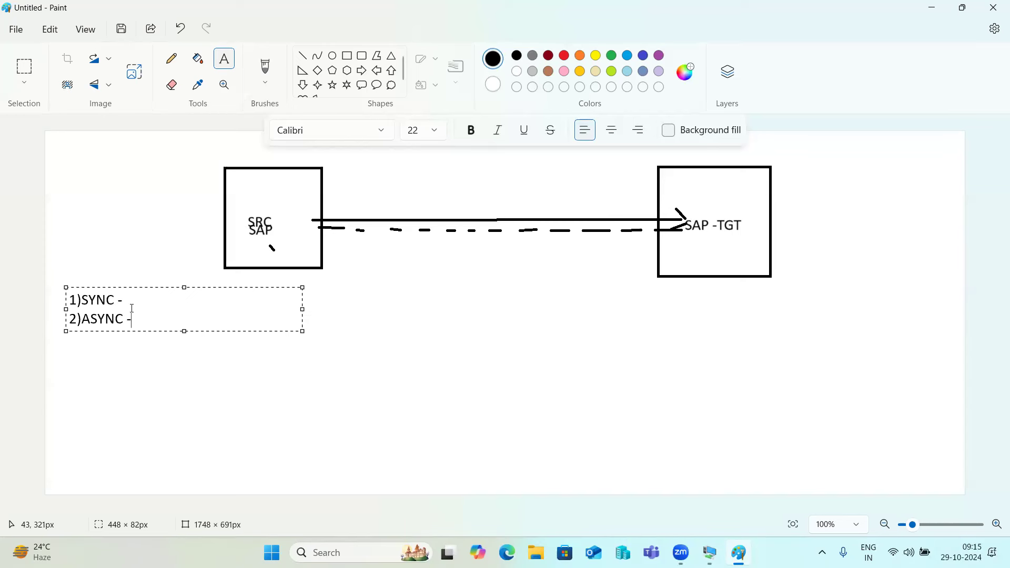
click(130, 301)
click(149, 321)
Add a third note line reading '3)Transactional RFC - SM58' below '2)ASYNC -'.
key(Return)
text(3)
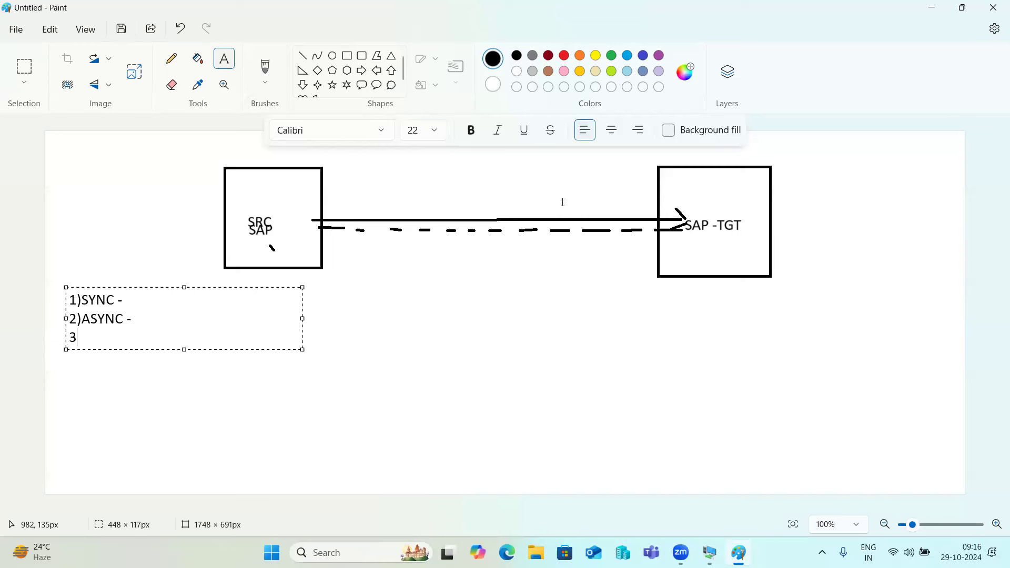
text()Transactional R)
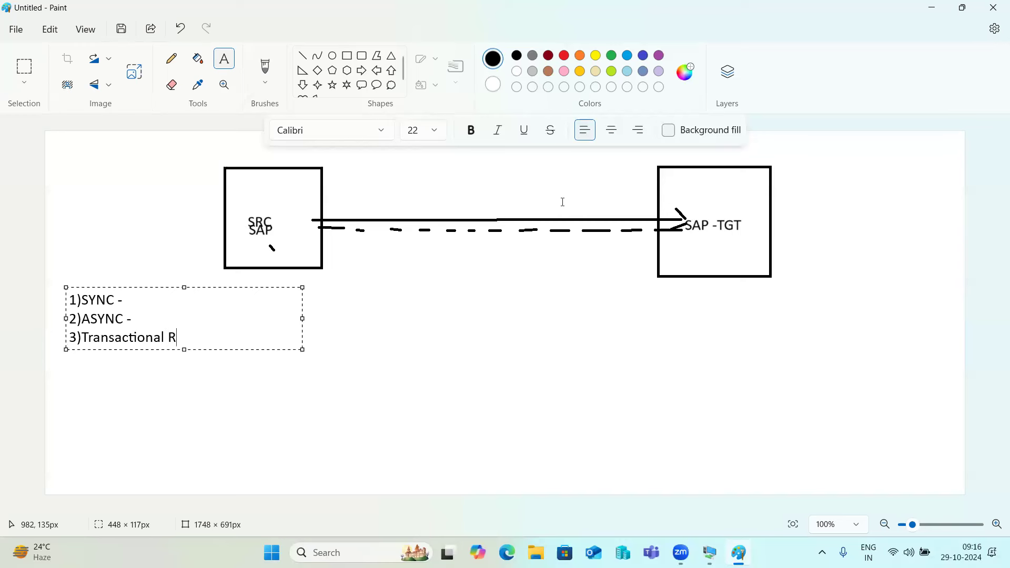
text(FC - SM58)
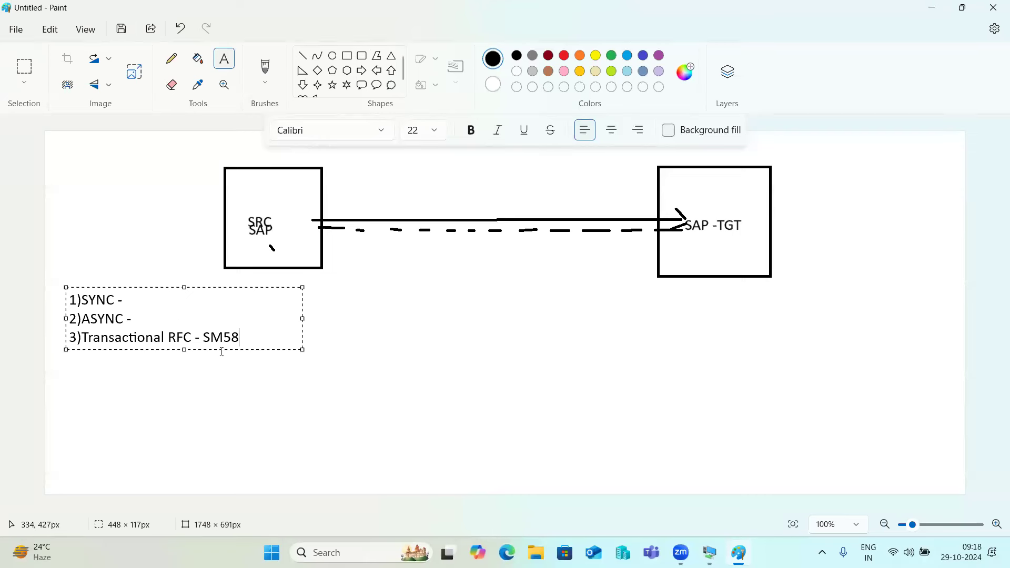
drag(203, 338, 243, 345)
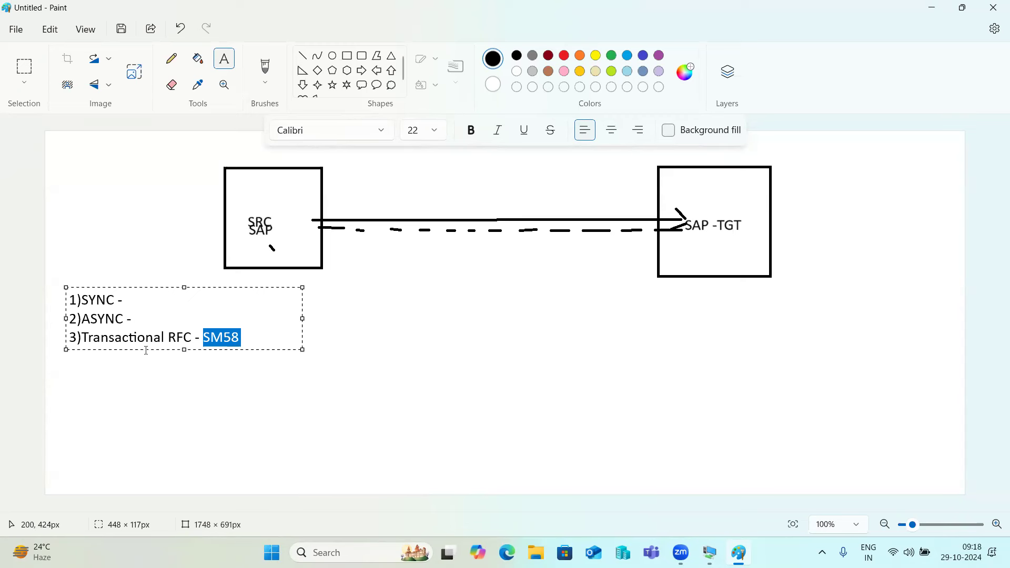
drag(138, 337, 204, 343)
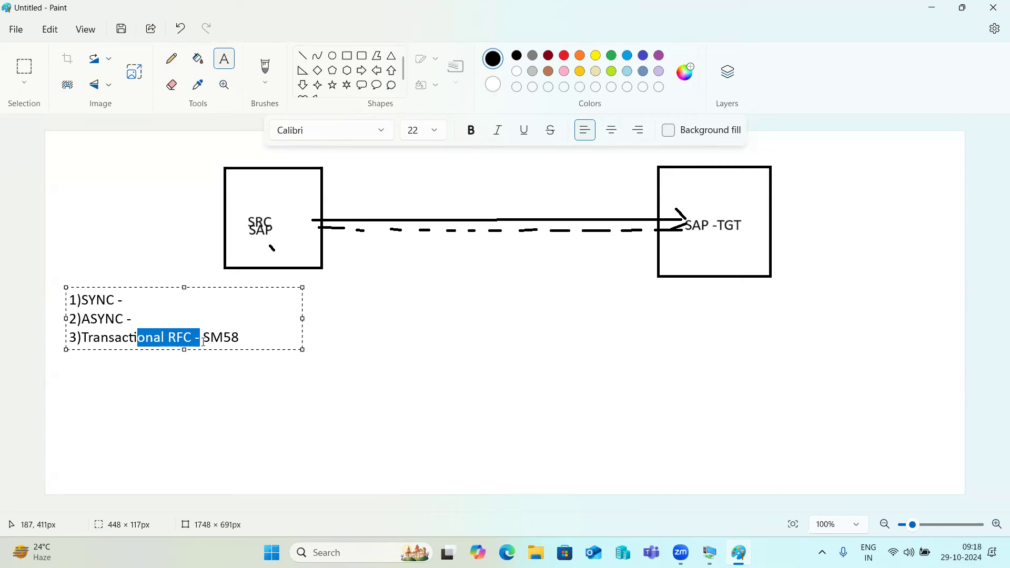
click(205, 339)
drag(204, 340, 245, 341)
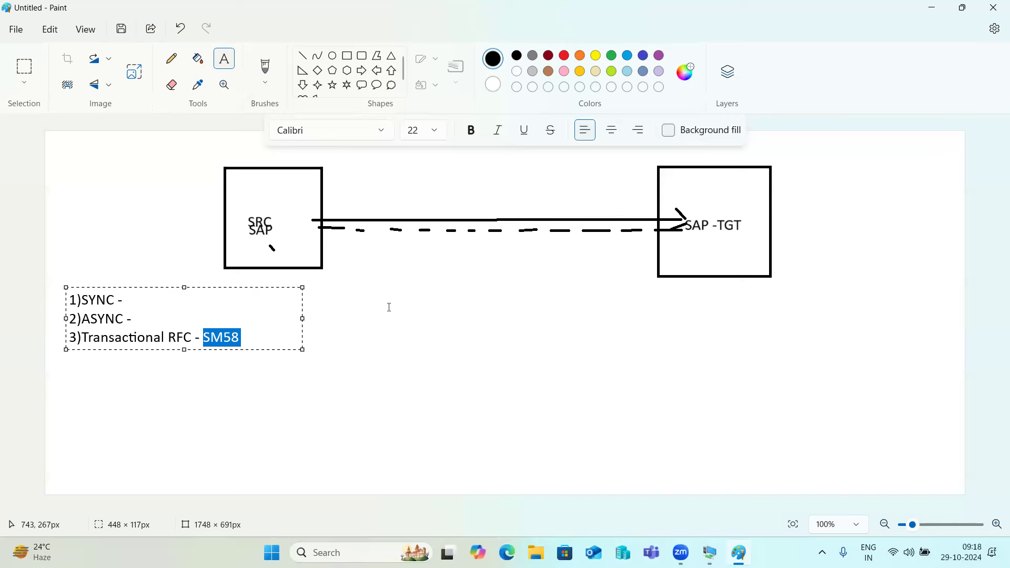
mouse_move(710, 552)
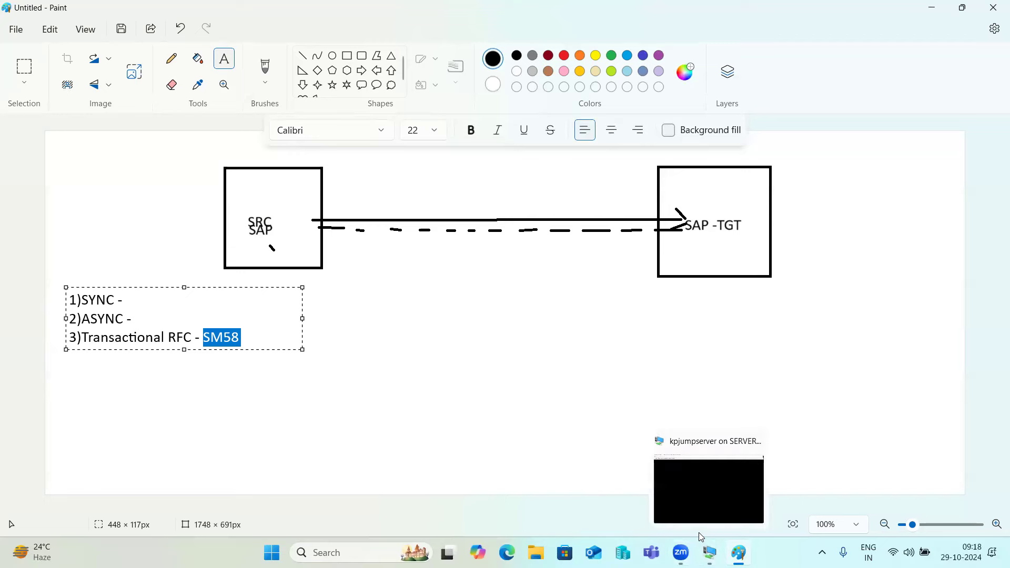
Return to the remote server, check the WinSCP upload, and launch SAP Logon 800 from its taskbar.
click(680, 490)
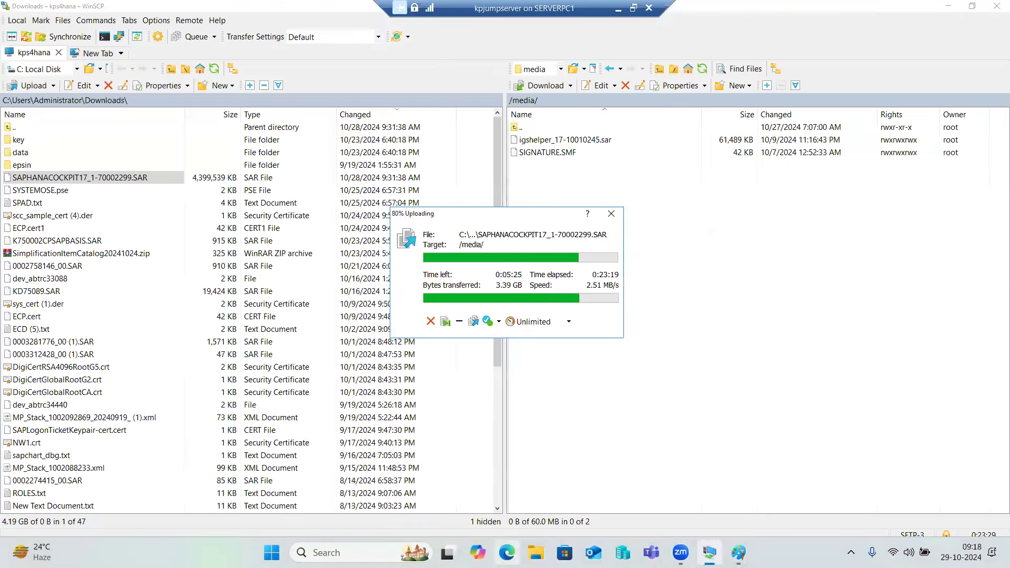
mouse_move(710, 552)
click(949, 4)
click(710, 553)
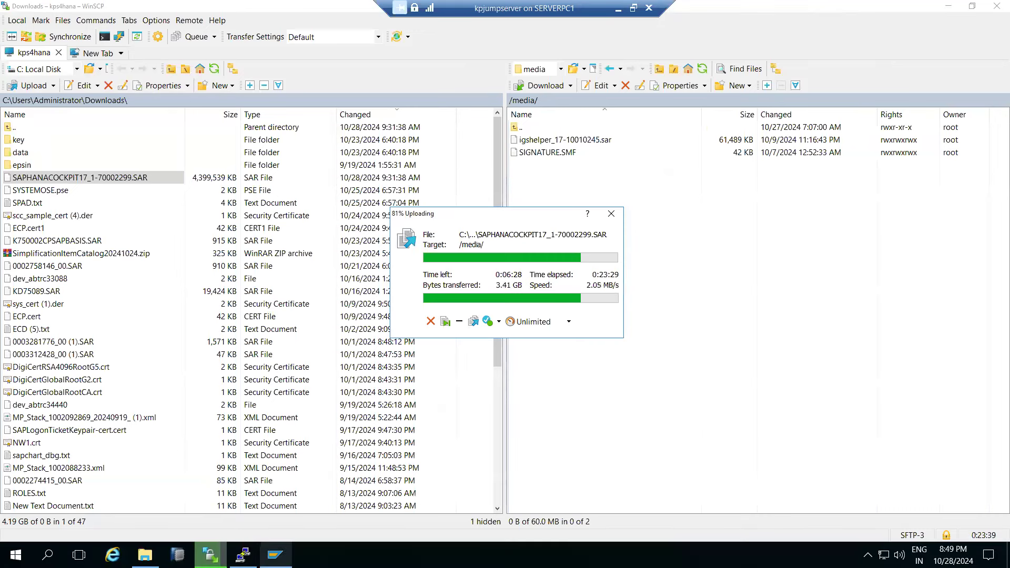
click(275, 555)
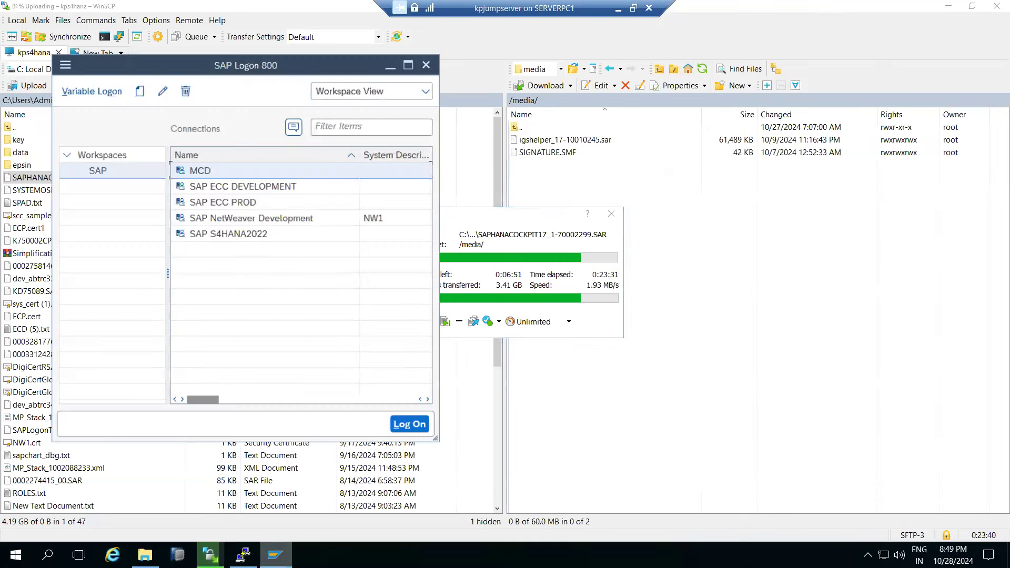
Log on to SAP ECC PROD in client 800 with the saved user and password.
double_click(214, 205)
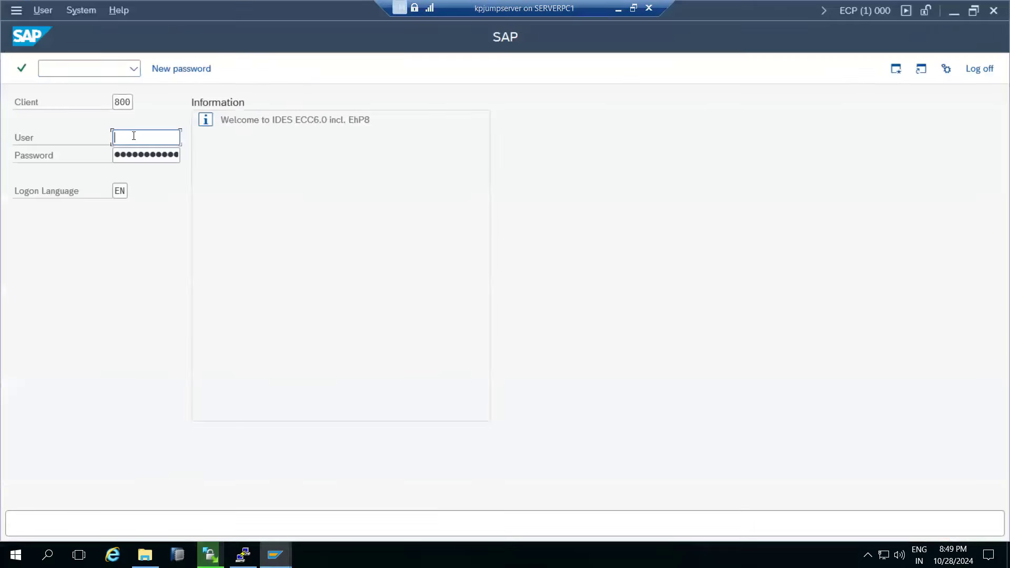
text(i)
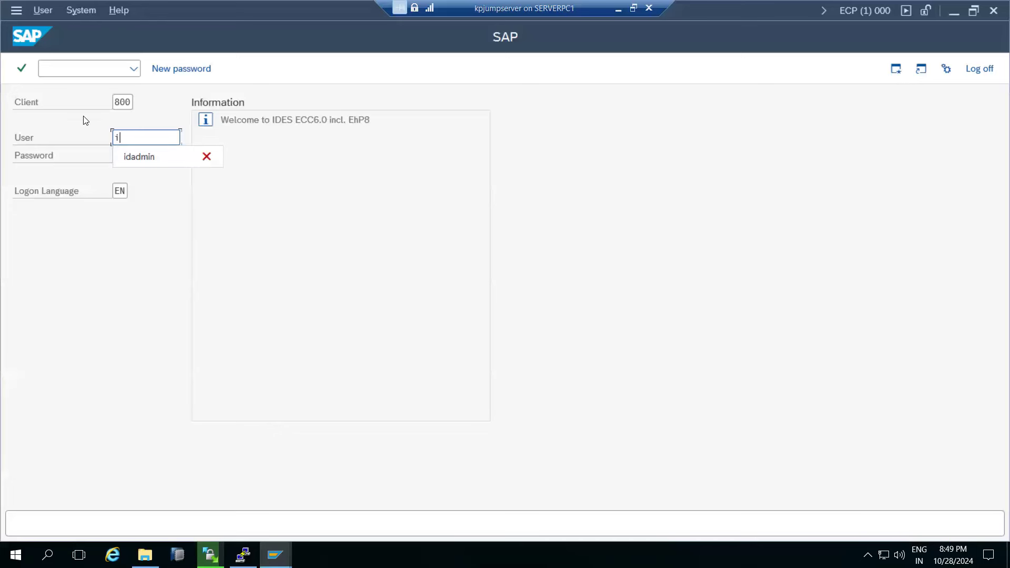
click(136, 158)
click(137, 156)
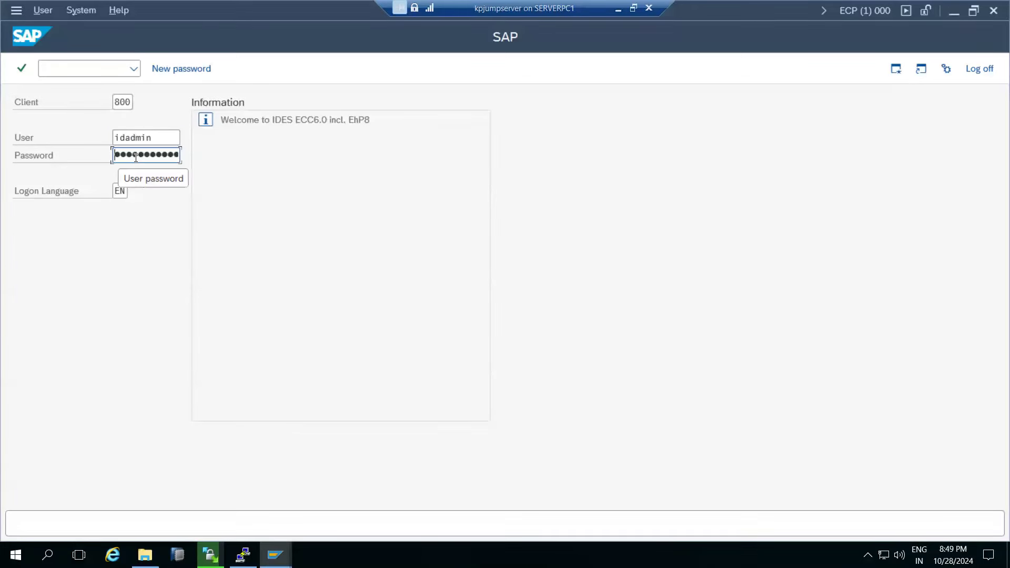
key(Return)
Bring the logged-on session's SAP Easy Access screen forward and focus the command field.
mouse_move(257, 556)
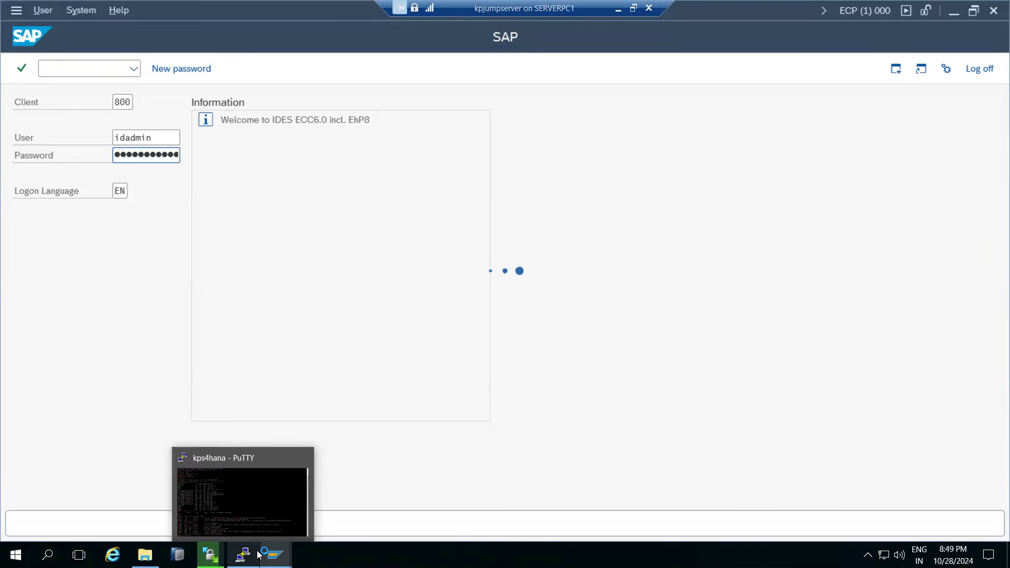
click(201, 505)
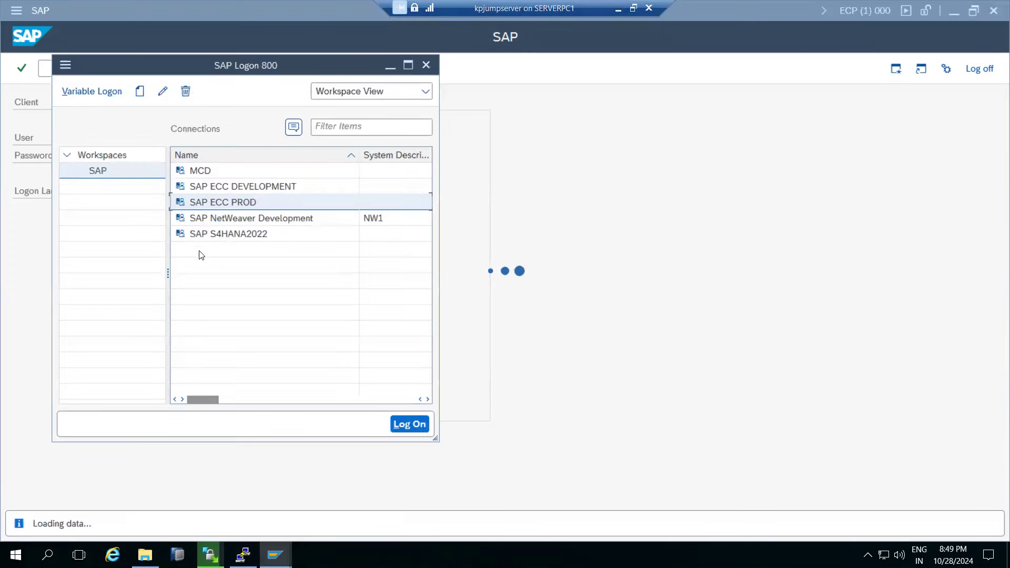
click(237, 186)
click(660, 232)
click(56, 67)
Enter transaction code me21 and clear the Display Period from and to dates.
text(me21)
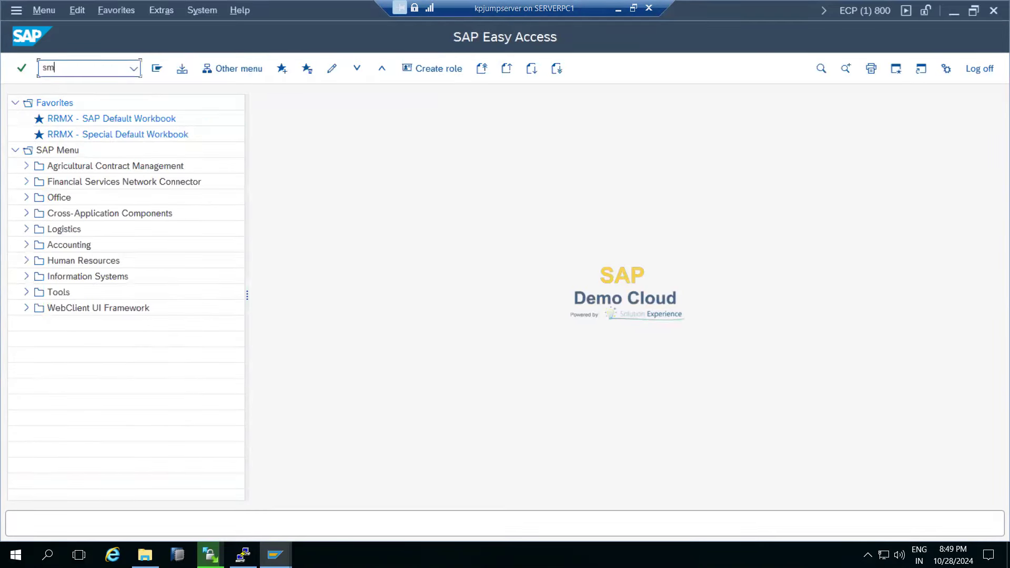
key(Return)
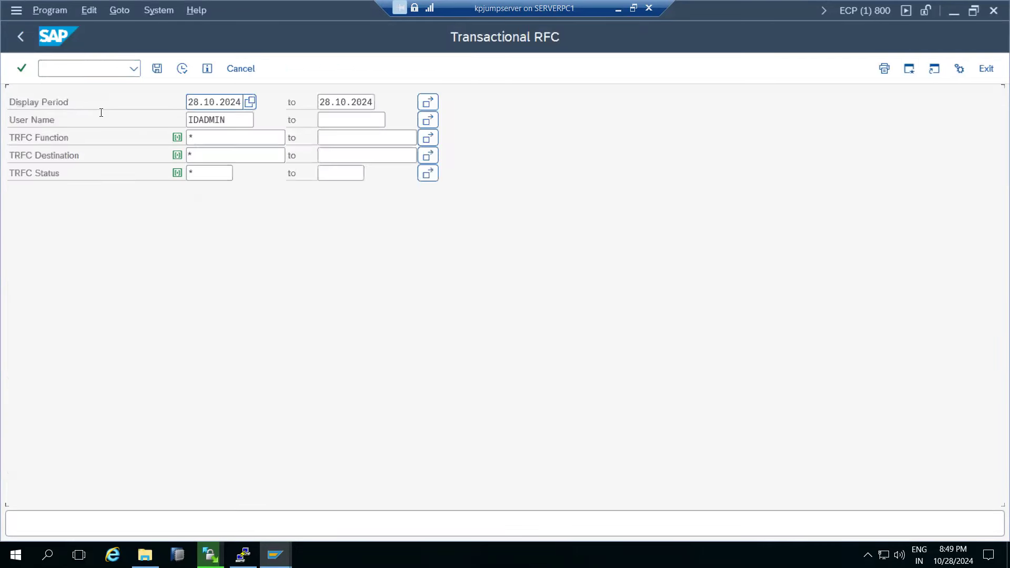
click(219, 102)
double_click(220, 102)
key(BackSpace)
key(Tab)
key(shift+End)
key(BackSpace)
Clear the User Name filter and execute the tRFC report for all entries.
key(Tab)
key(Tab)
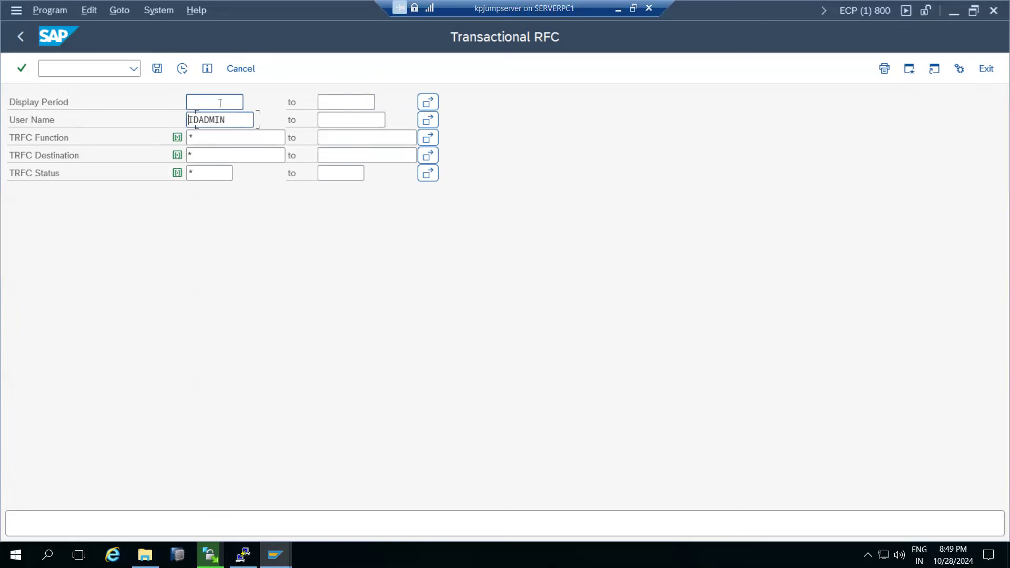
key(shift+End)
key(BackSpace)
click(179, 71)
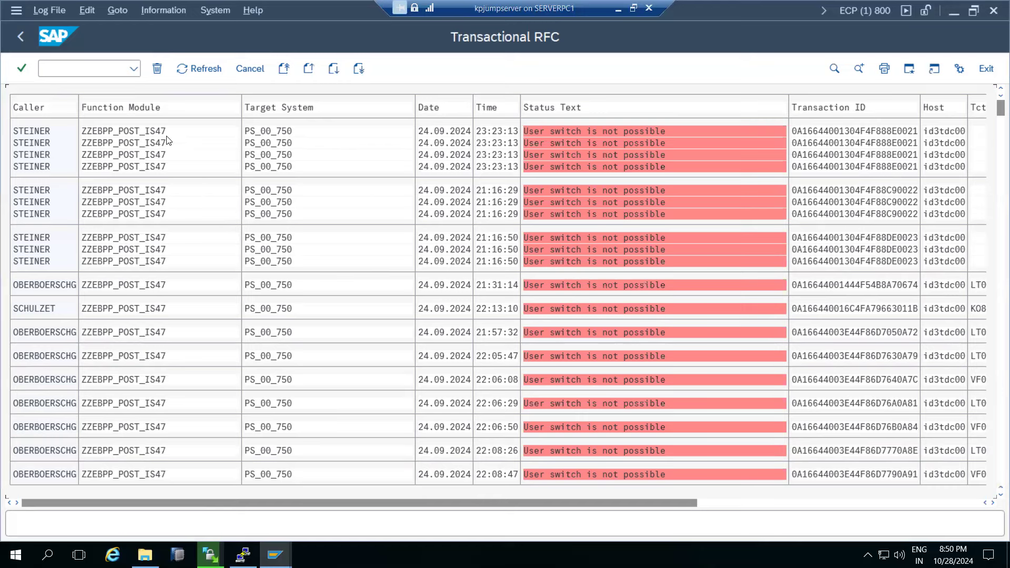
Open RFC destination PS_00_750 in SM59 and start its Connection Test.
double_click(267, 130)
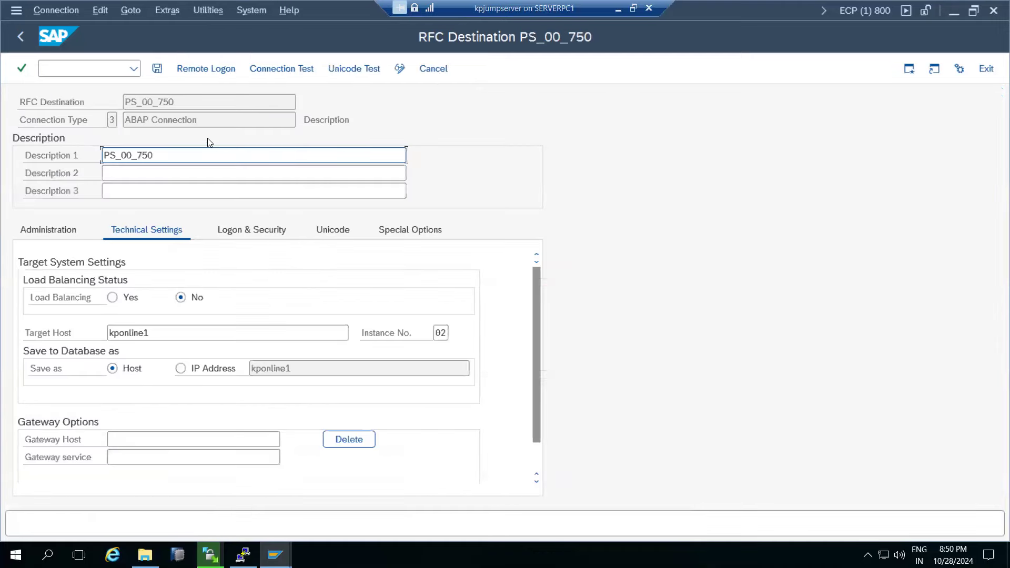
click(283, 71)
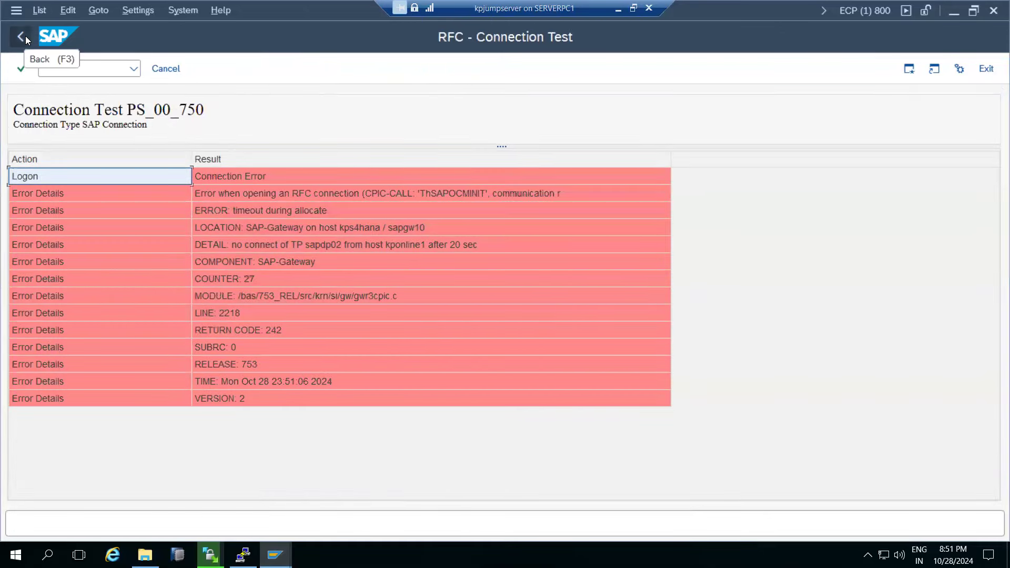
Go back twice to the tRFC list and scroll to the Tctn and Program columns.
click(21, 36)
click(21, 36)
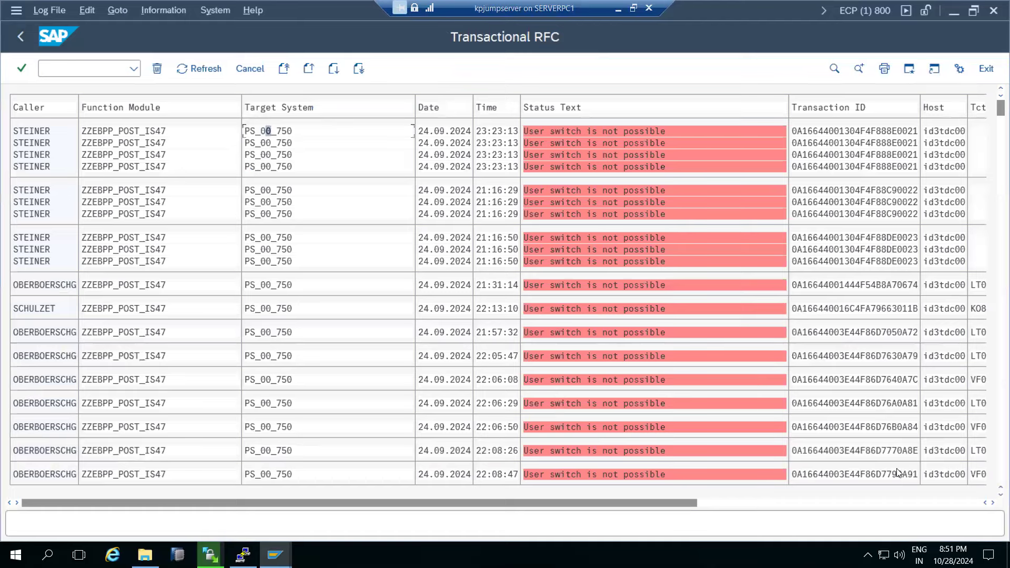
click(765, 503)
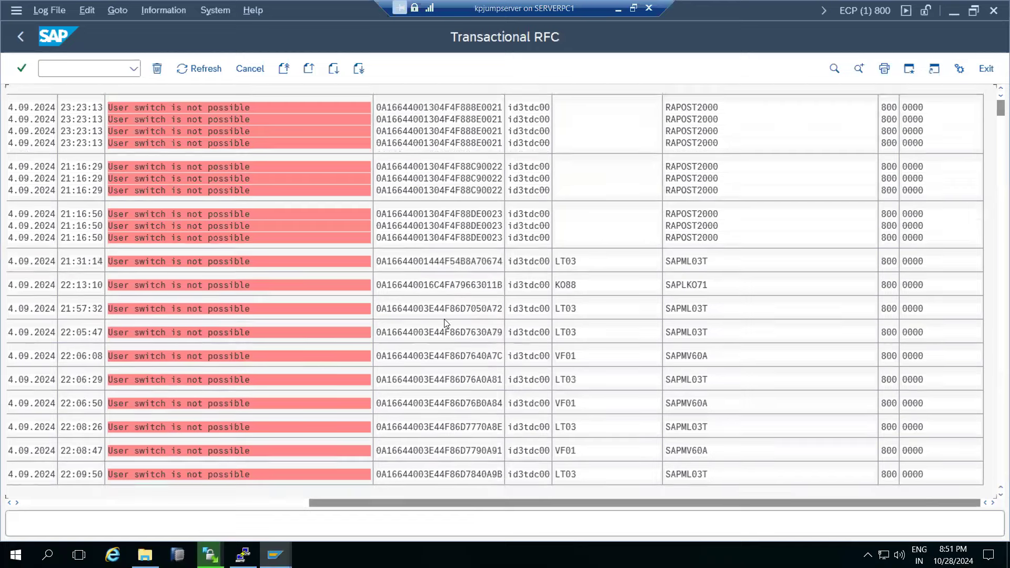
scroll(443, 319, down, 2)
scroll(457, 368, down, 1)
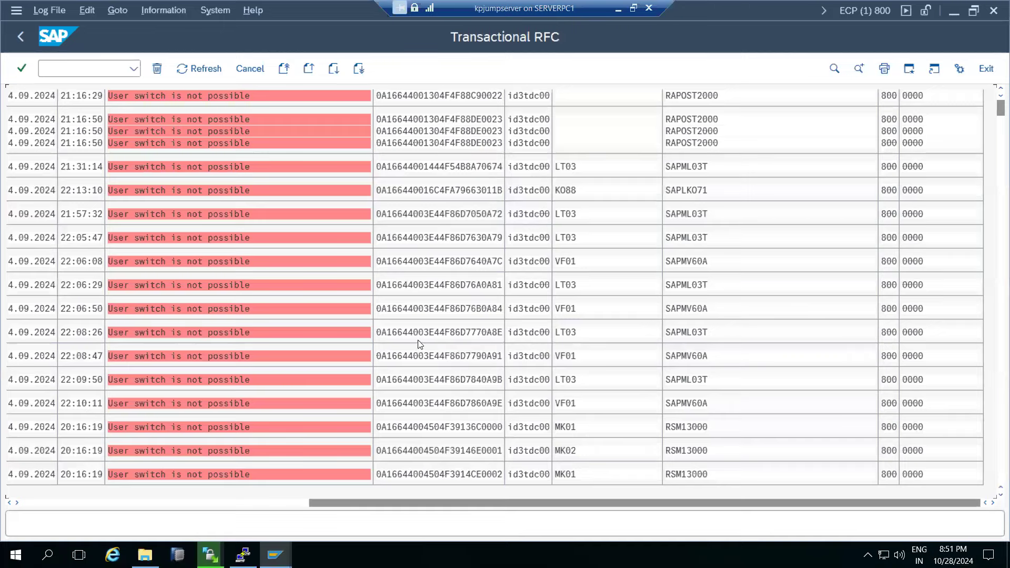
scroll(429, 337, down, 3)
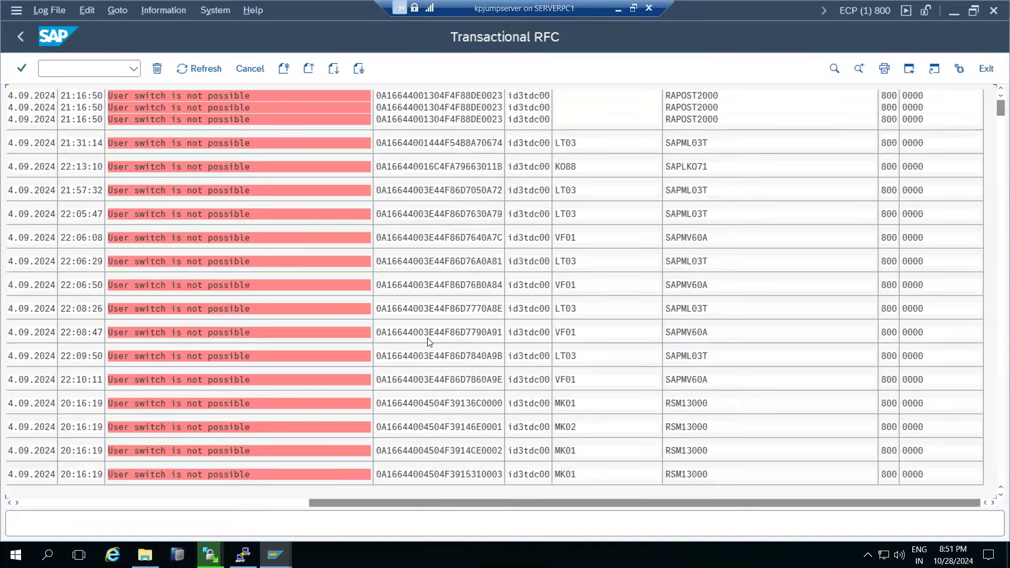
scroll(428, 341, down, 5)
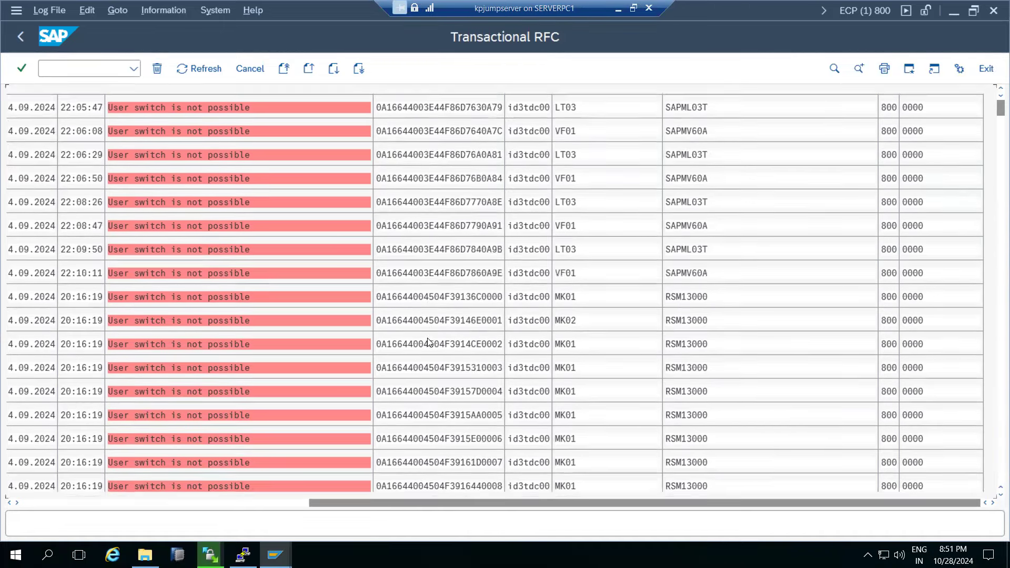
scroll(429, 335, down, 2)
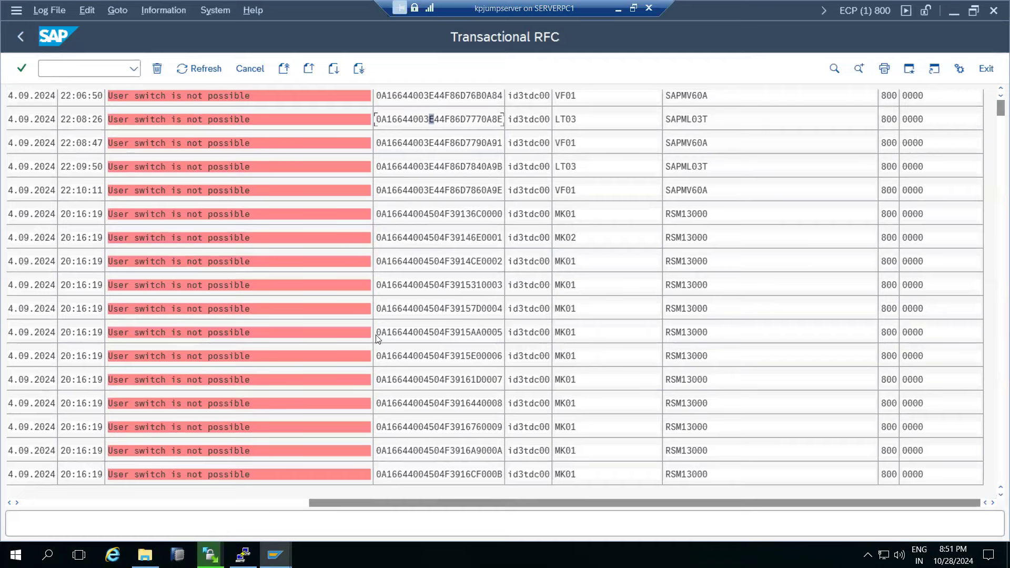
Select an MK01 call's transaction ID, scroll the list, and return to the Caller and Function Module columns.
click(394, 332)
scroll(996, 243, down, 1)
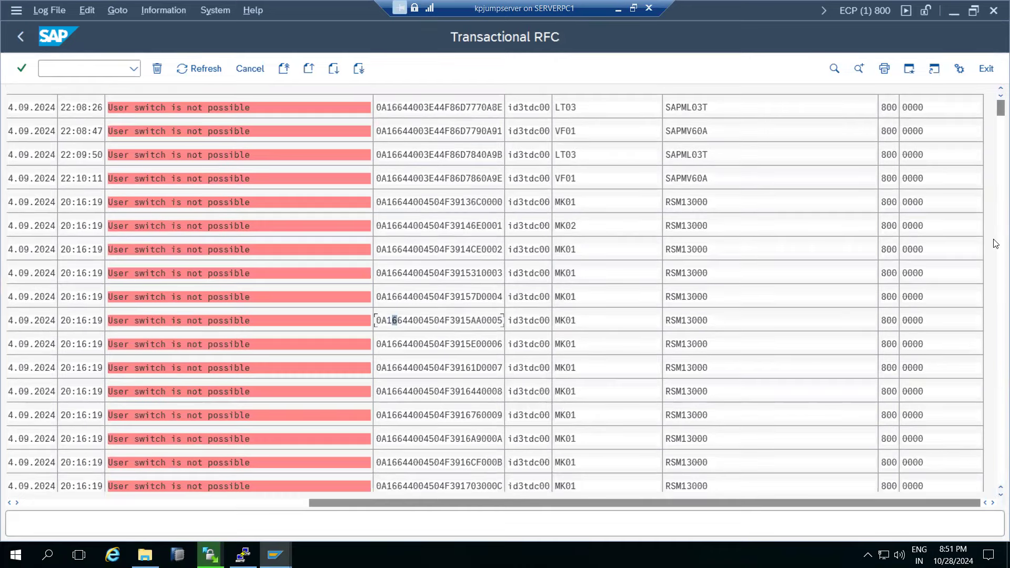
drag(1000, 113, 1000, 478)
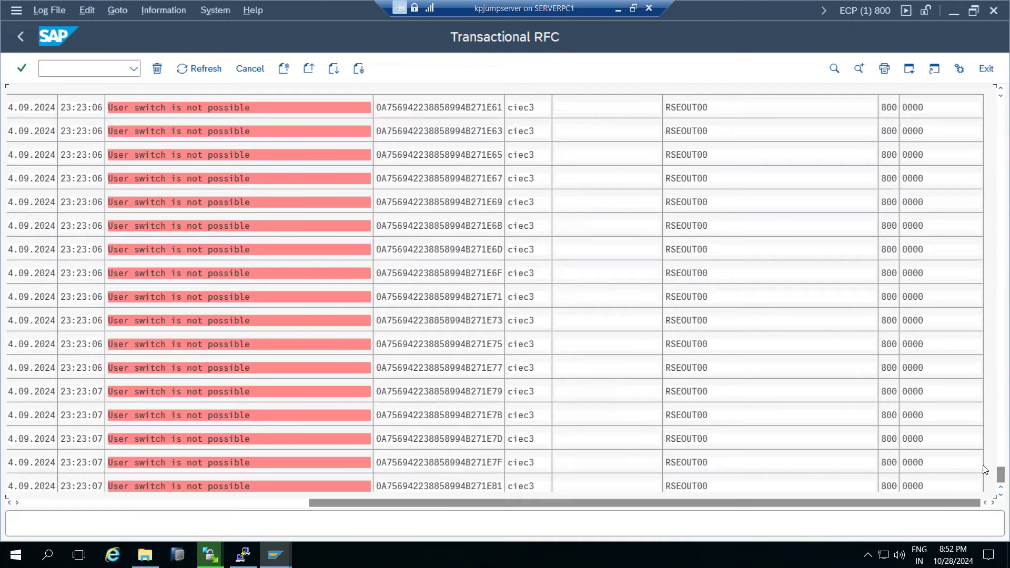
drag(1000, 476, 996, 112)
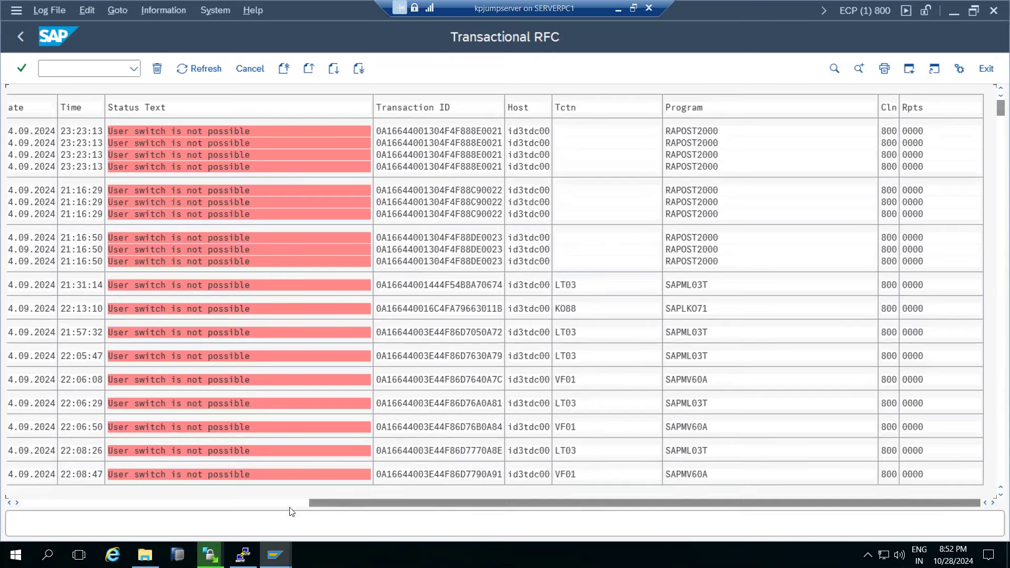
click(255, 503)
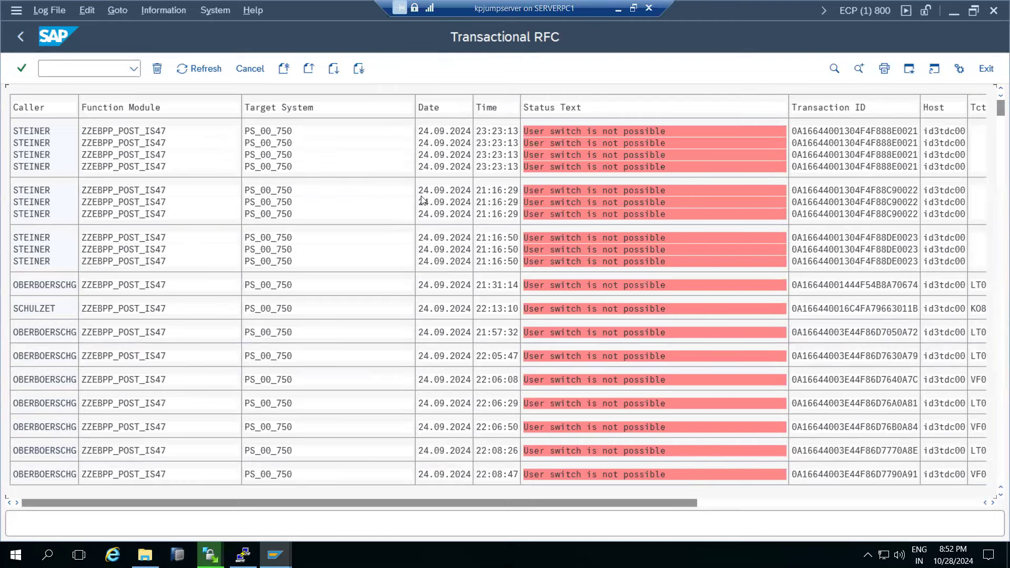
click(275, 555)
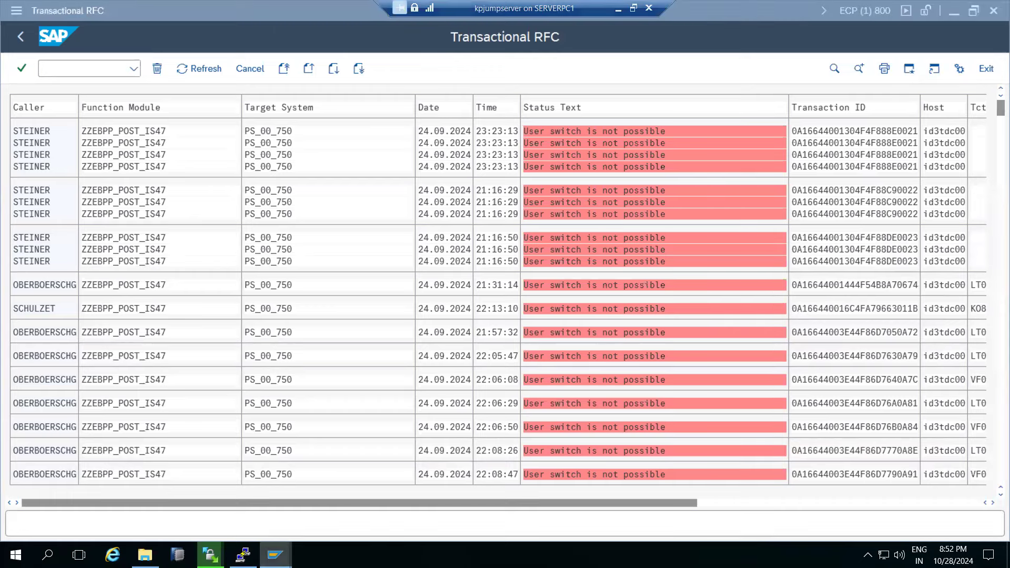
Log on to SAP ECC DEVELOPMENT from the SAP Logon list with the user name and password.
click(203, 510)
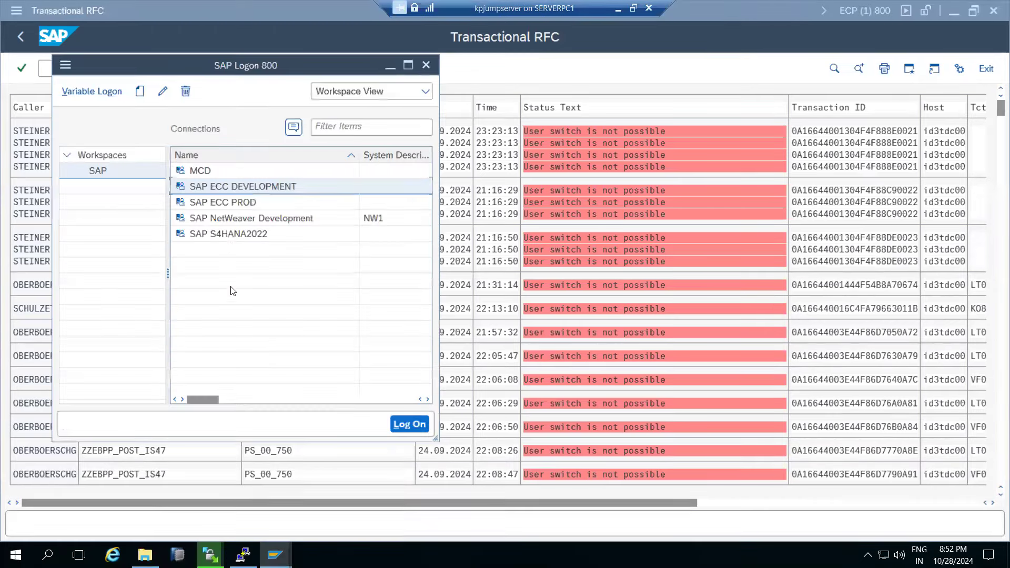
double_click(226, 186)
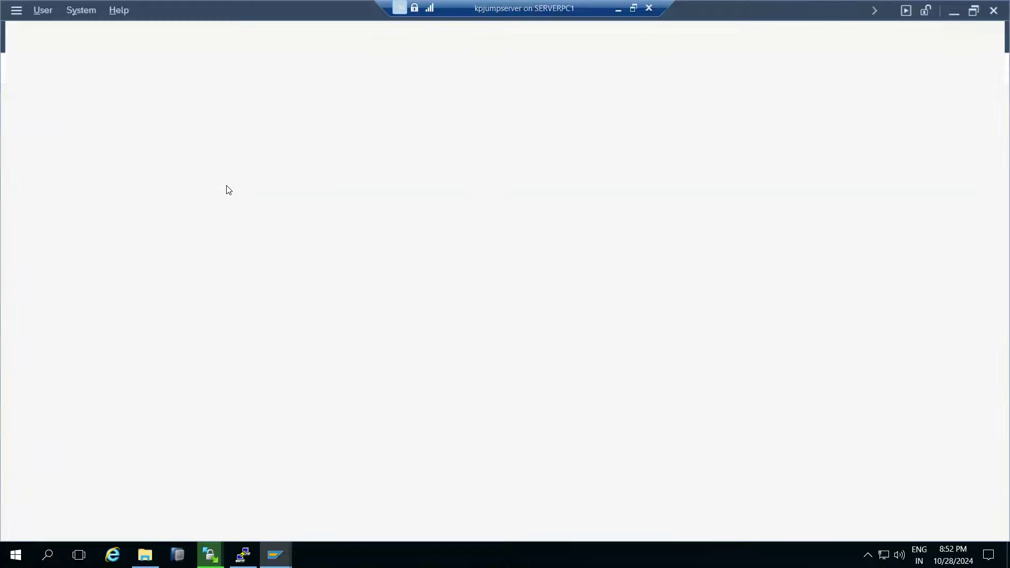
text(basis)
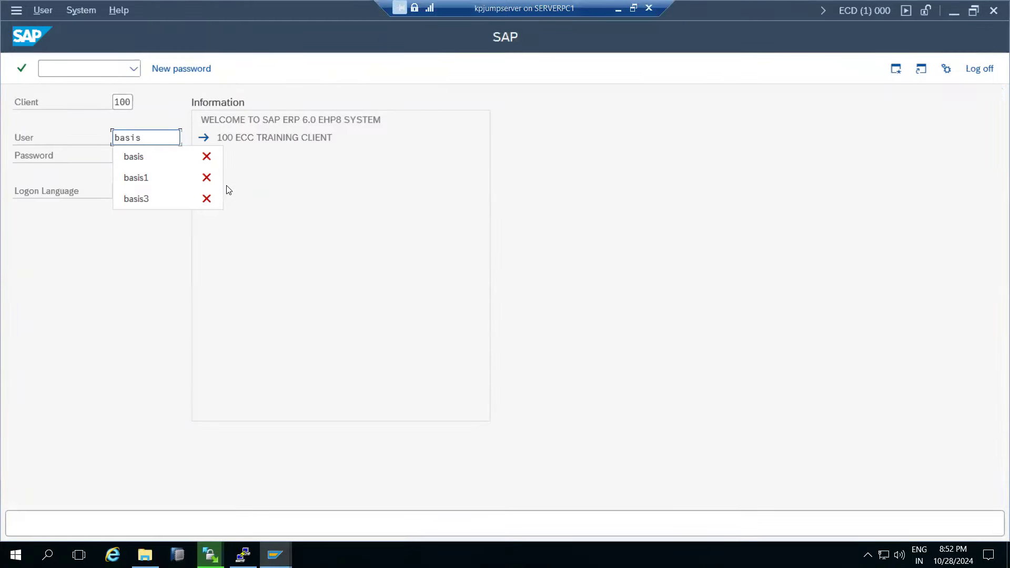
key(Tab)
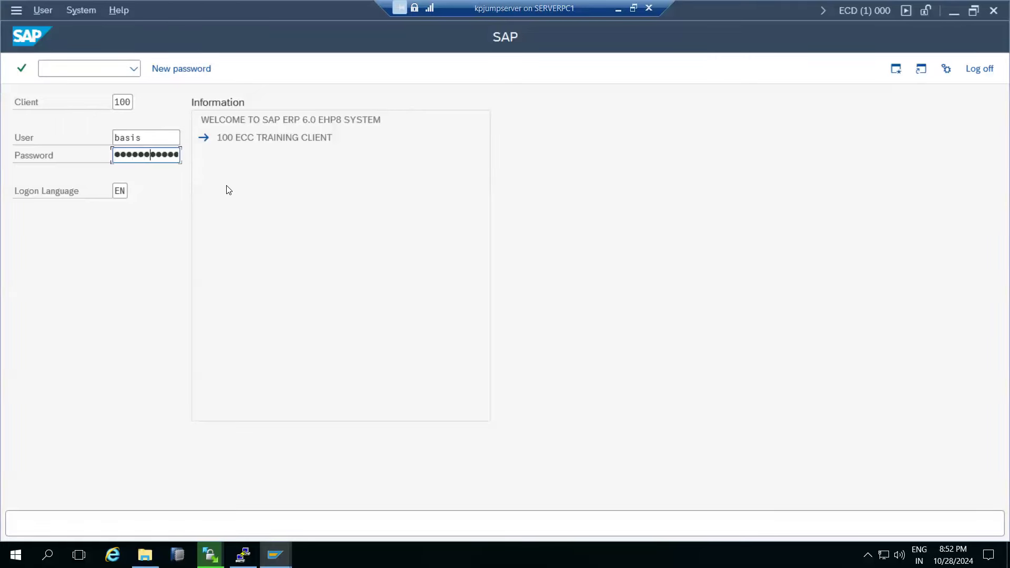
key(Return)
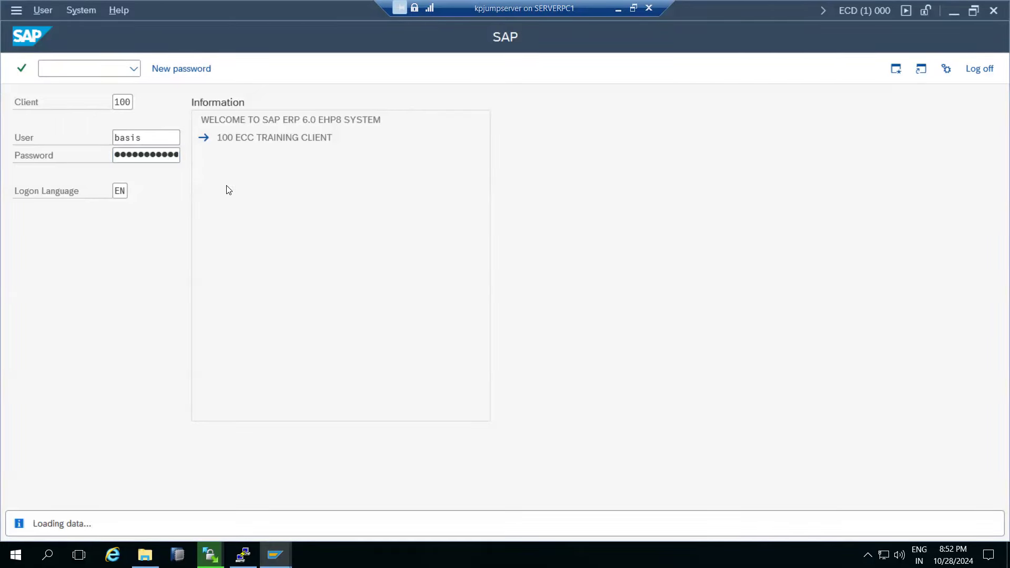
Run SM58, clear the display period dates and User Name filter, and execute.
text(sm58)
key(Return)
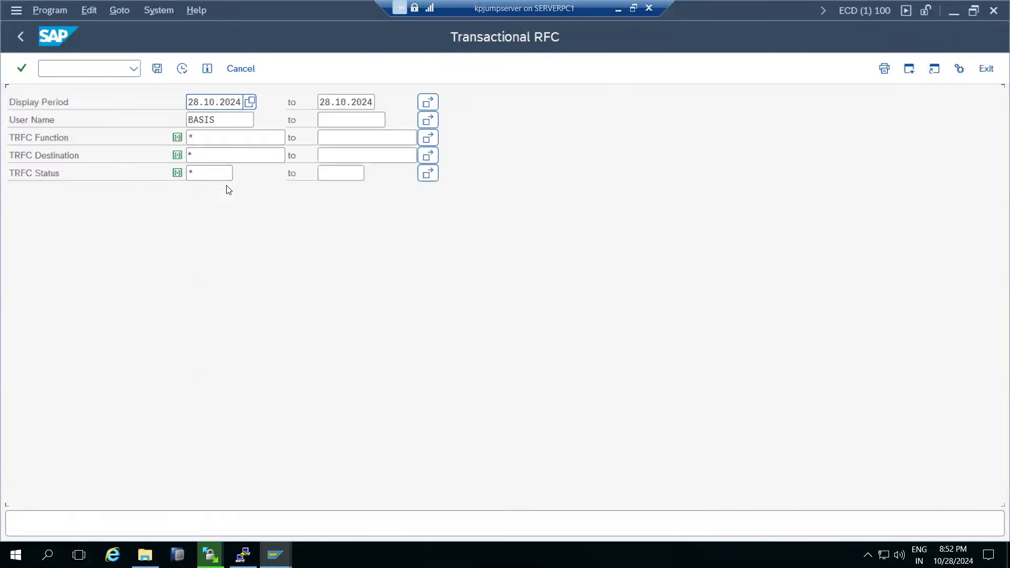
key(ctrl+a)
key(Delete)
key(Tab)
key(ctrl+a)
key(Delete)
key(Tab)
key(ctrl+a)
key(Delete)
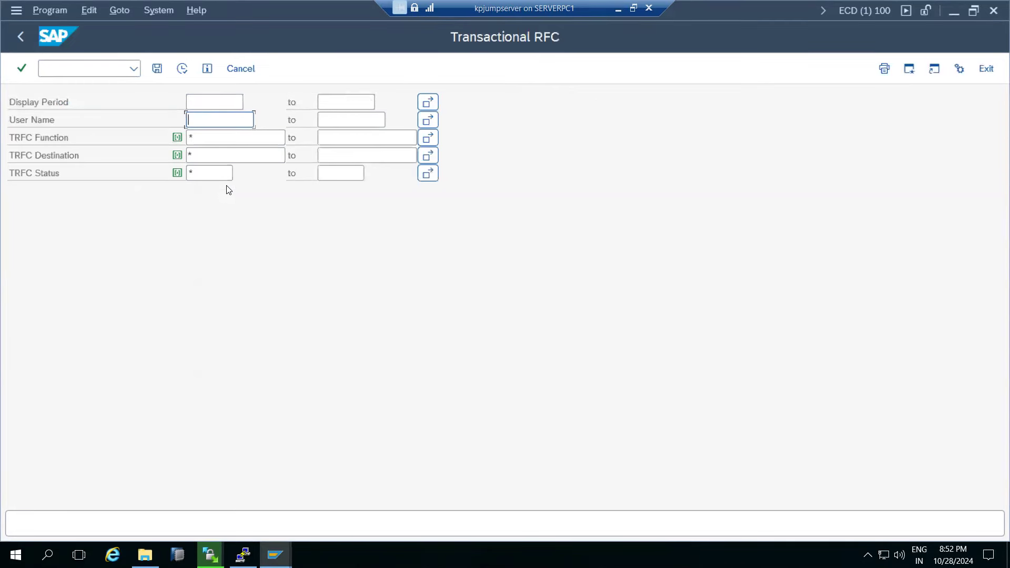
click(182, 69)
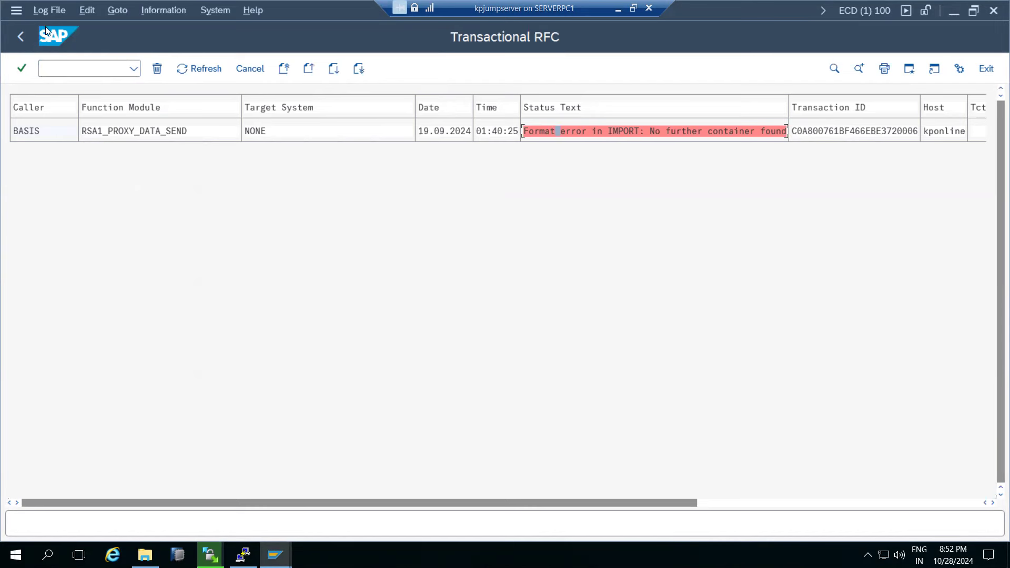
Re-execute the failed RSA1_PROXY_DATA_SEND LUW and refresh the tRFC list.
click(48, 10)
mouse_move(87, 11)
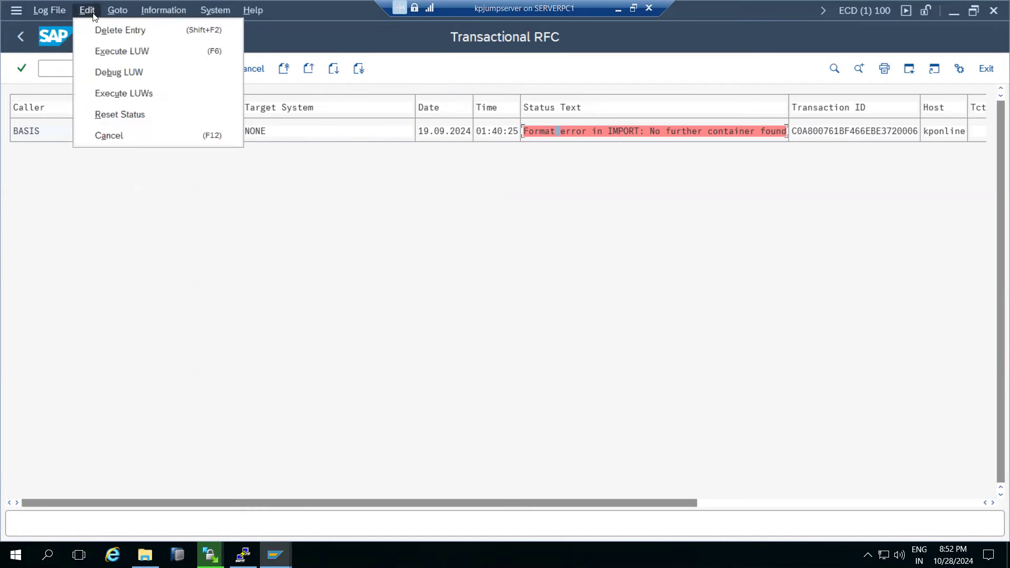
click(113, 53)
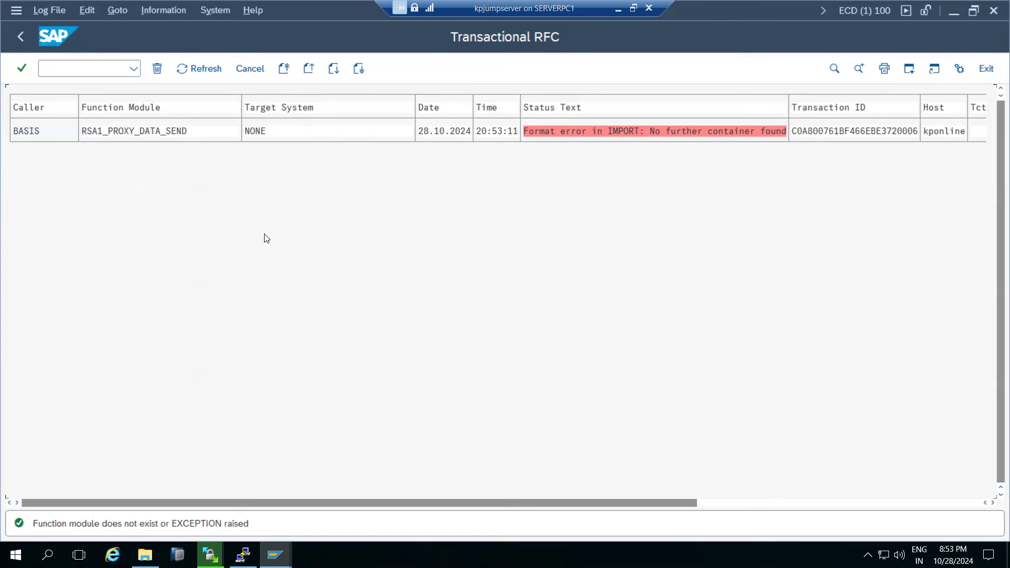
click(186, 70)
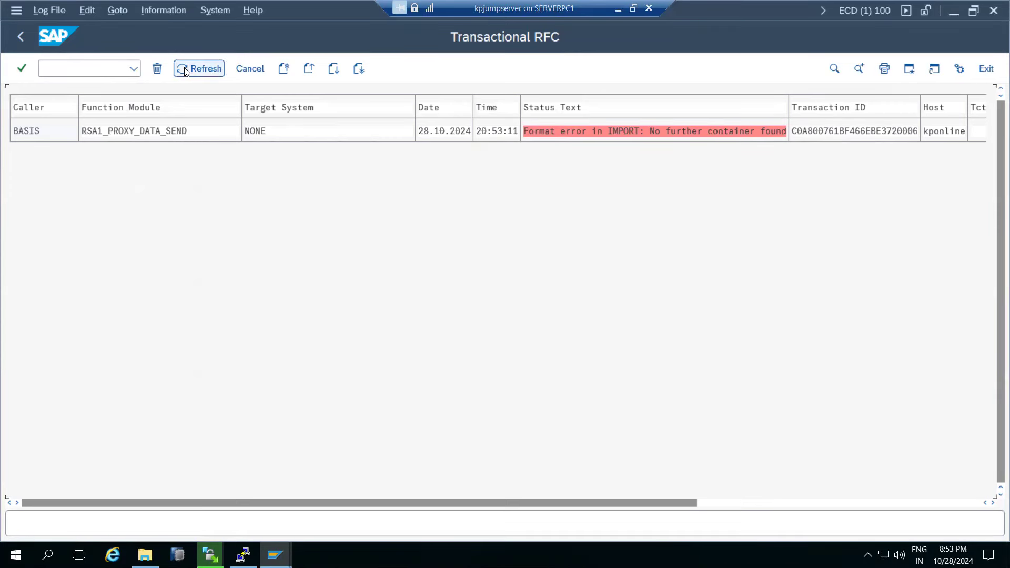
click(185, 71)
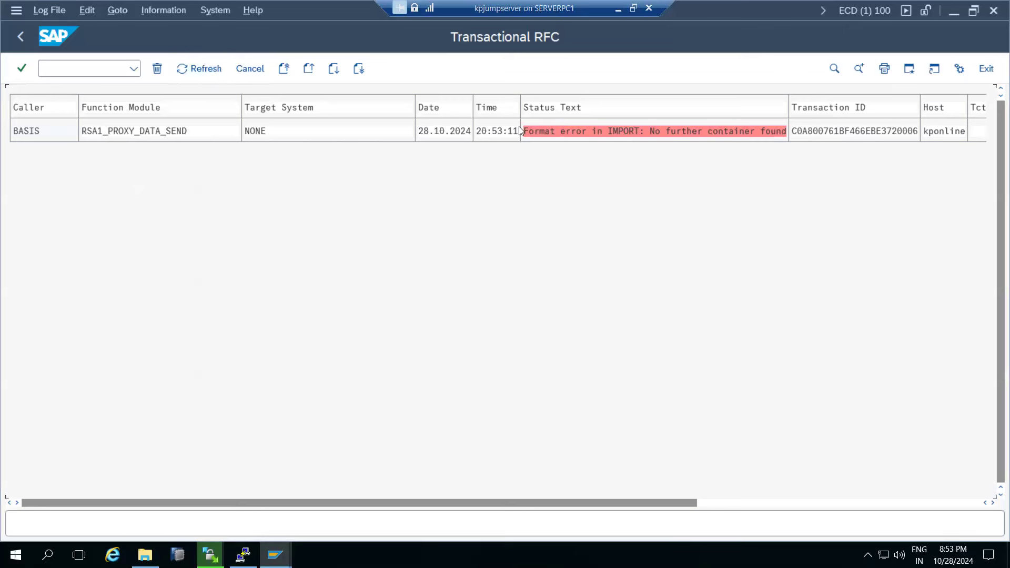
View the format error details and LUW data, then go back to SAP Easy Access.
double_click(553, 134)
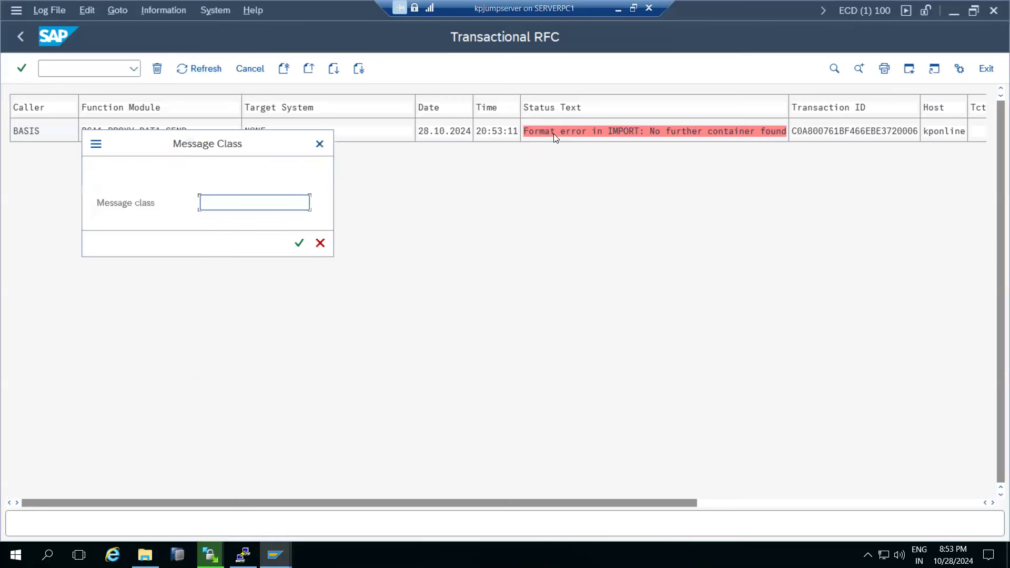
click(320, 244)
double_click(849, 131)
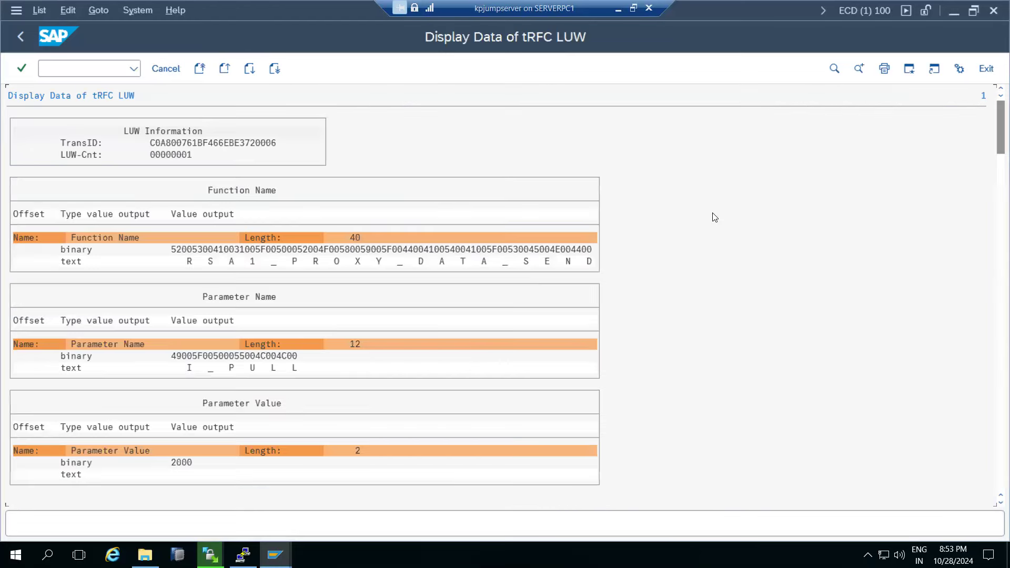
click(152, 149)
click(23, 37)
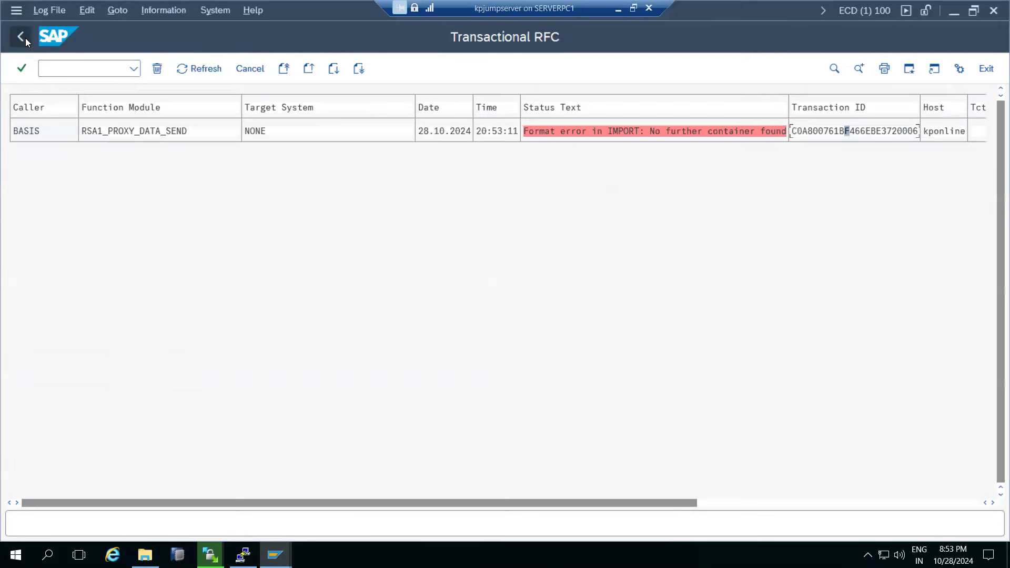
click(26, 38)
click(26, 38)
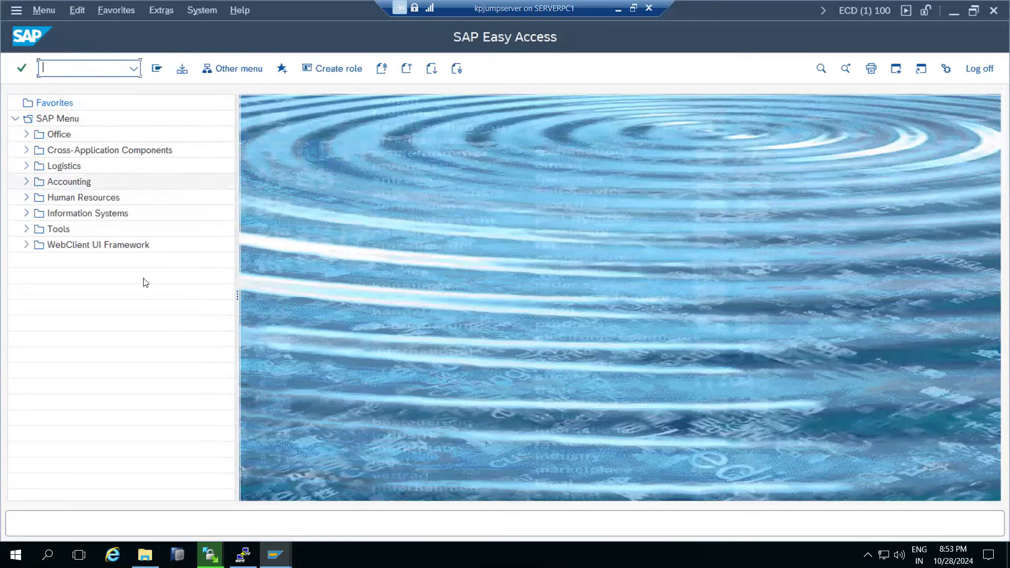
Switch to the ECP Transactional RFC window, scroll its failures, and dock Easy Access beside it.
click(275, 555)
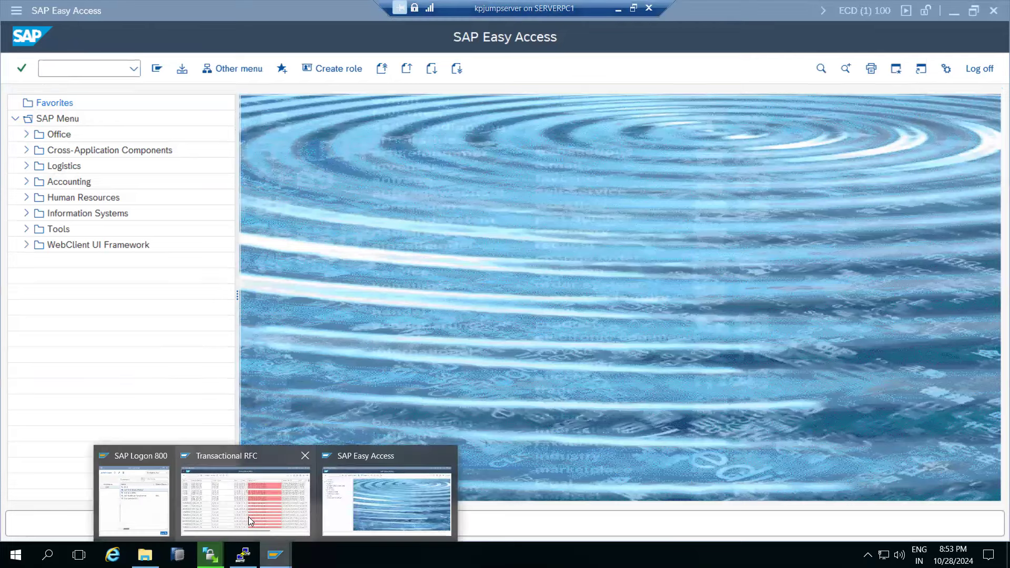
click(248, 517)
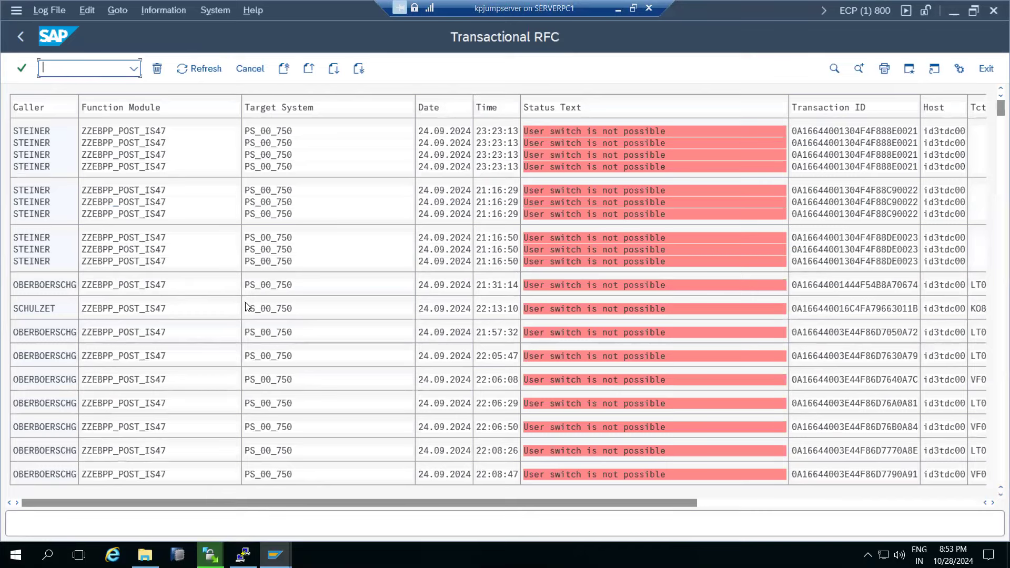
scroll(339, 316, down, 1)
scroll(337, 338, down, 2)
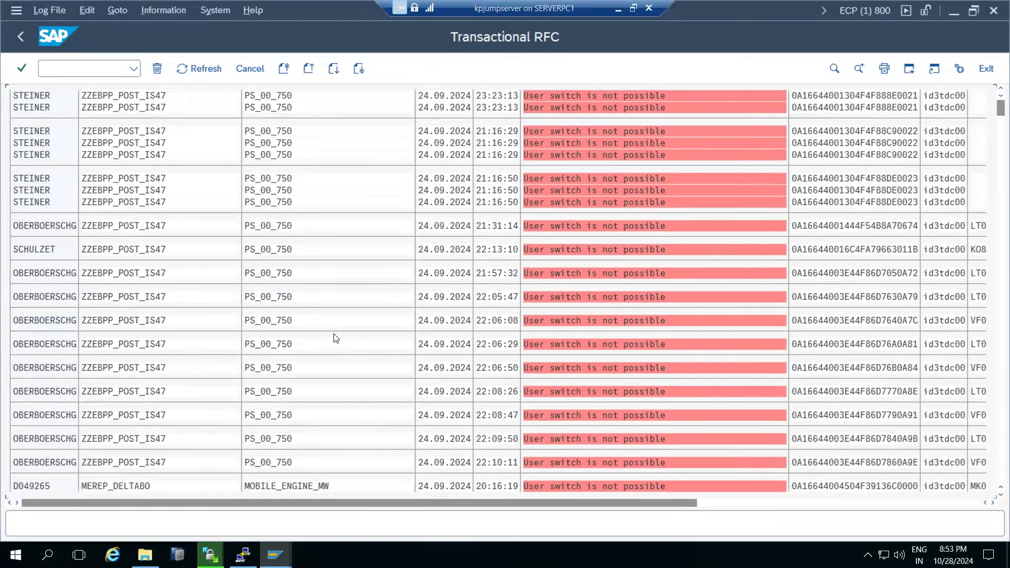
scroll(334, 333, down, 3)
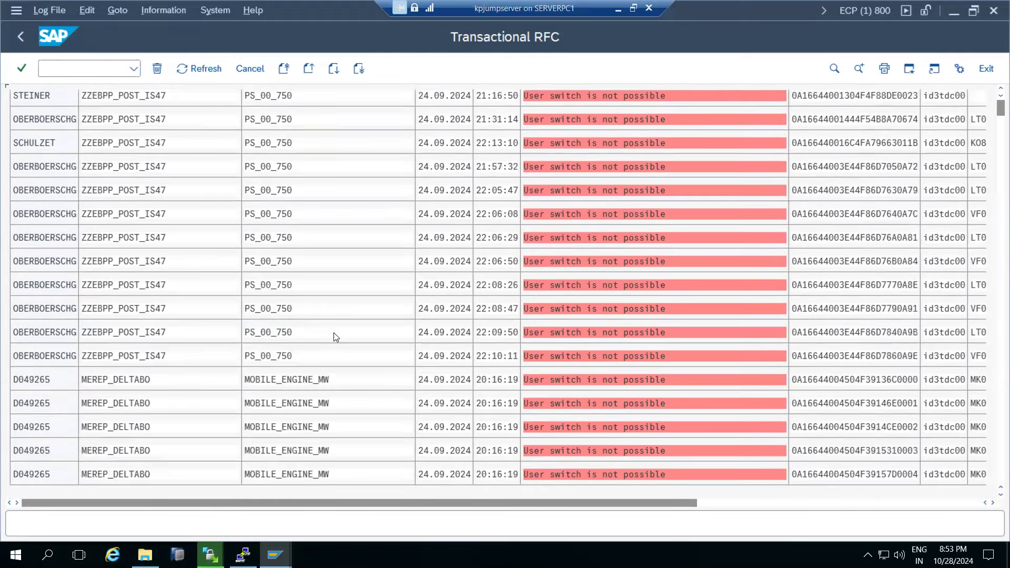
scroll(336, 340, down, 2)
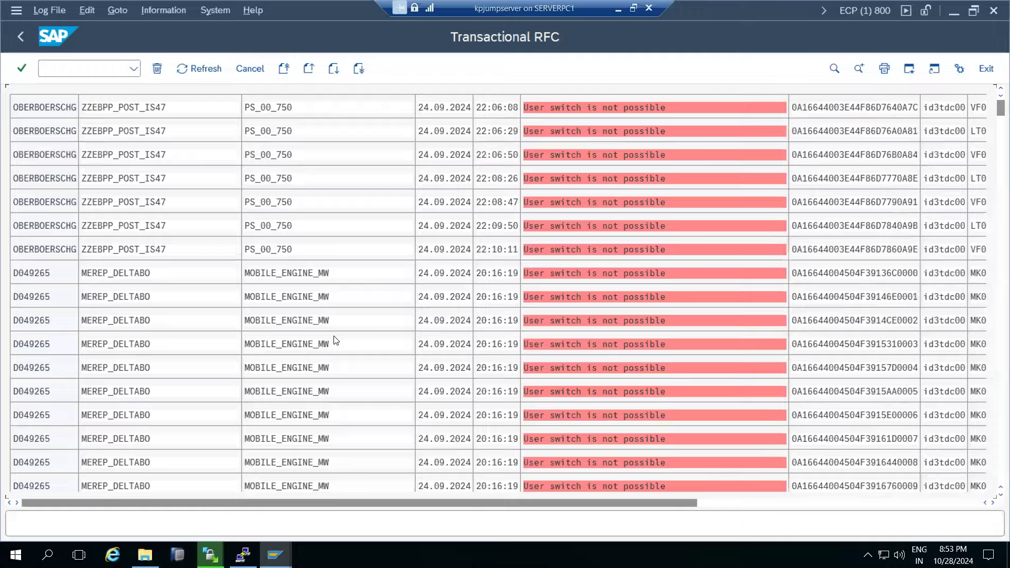
scroll(336, 340, down, 2)
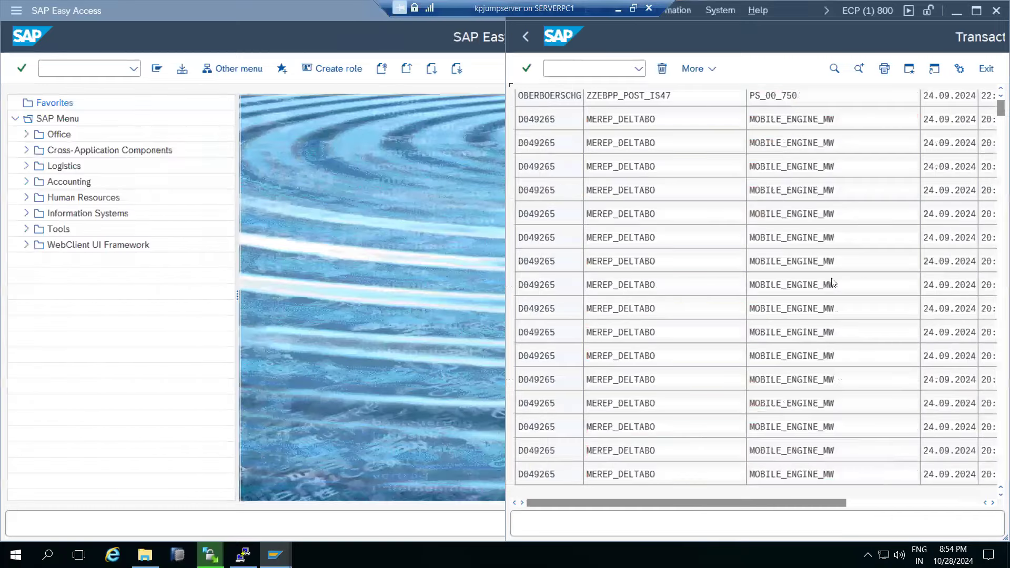
key(Return)
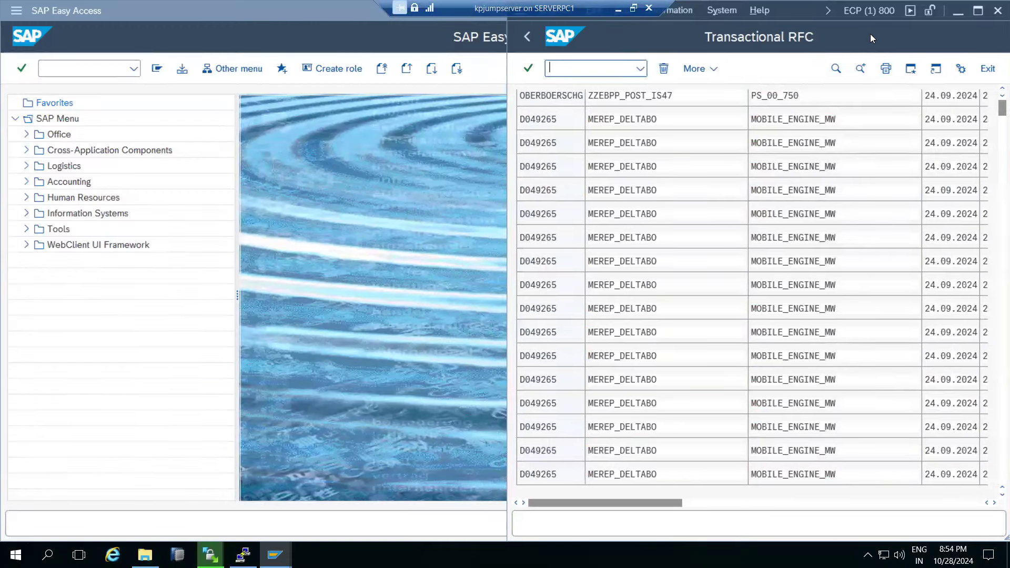
Maximize the ECP tRFC list, scroll to the bottom, and run Execute LUW on IDOC_ERROR_WORKFLOW_START_R.
click(984, 15)
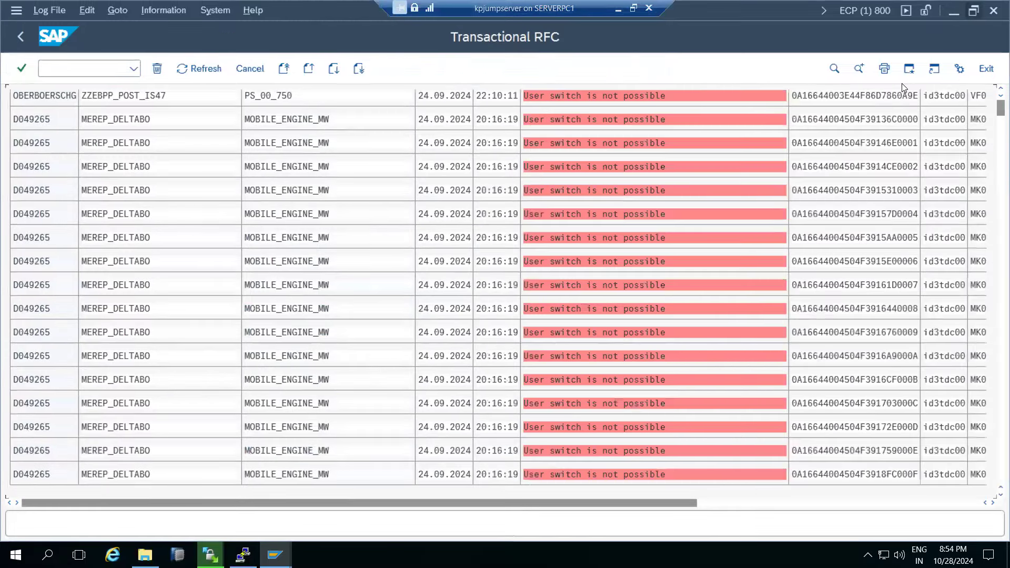
drag(996, 117, 996, 498)
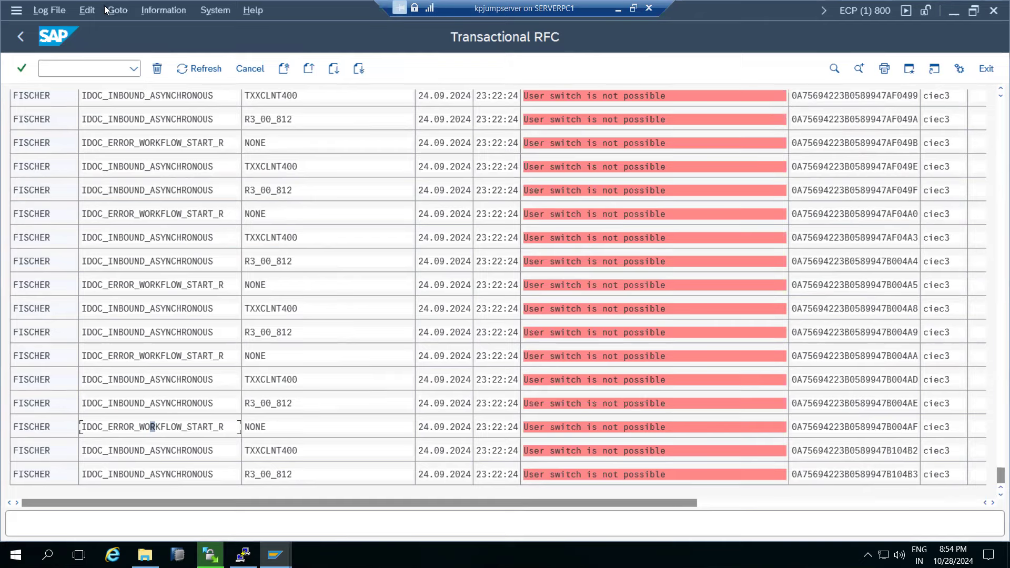
click(87, 10)
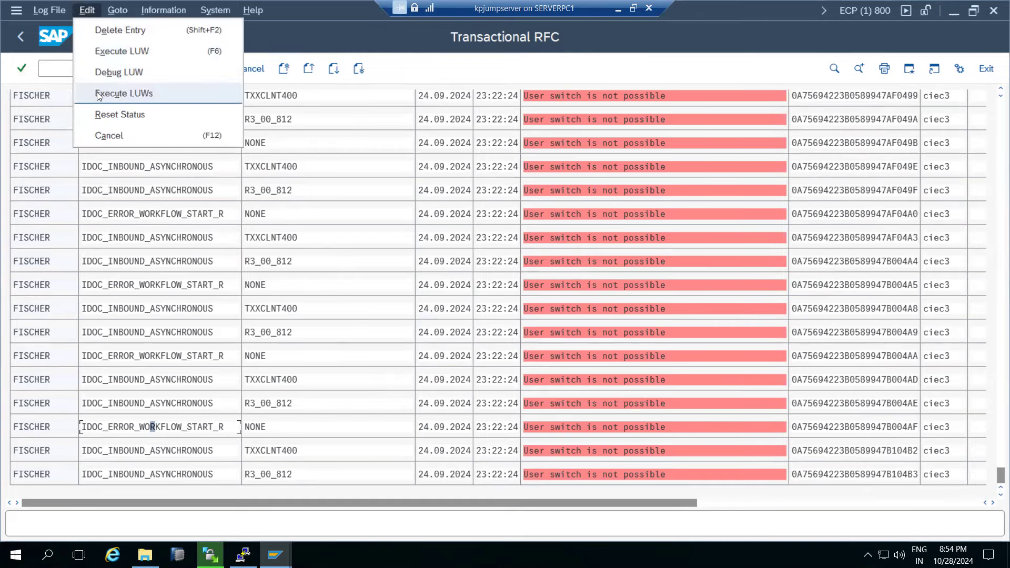
click(116, 55)
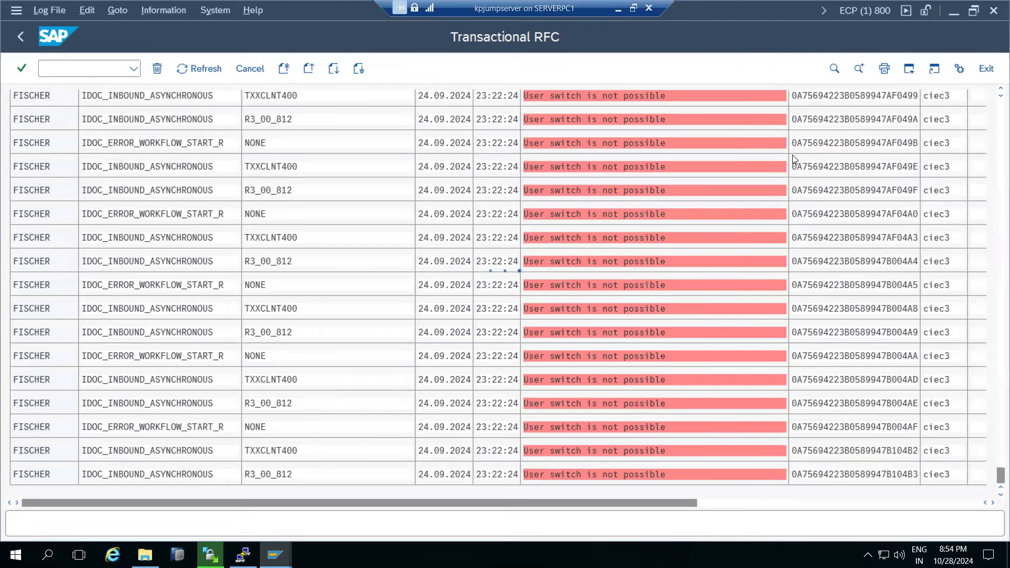
Minimize the remote SAP session to bring the Paint diagram and its RFC notes into view.
click(618, 9)
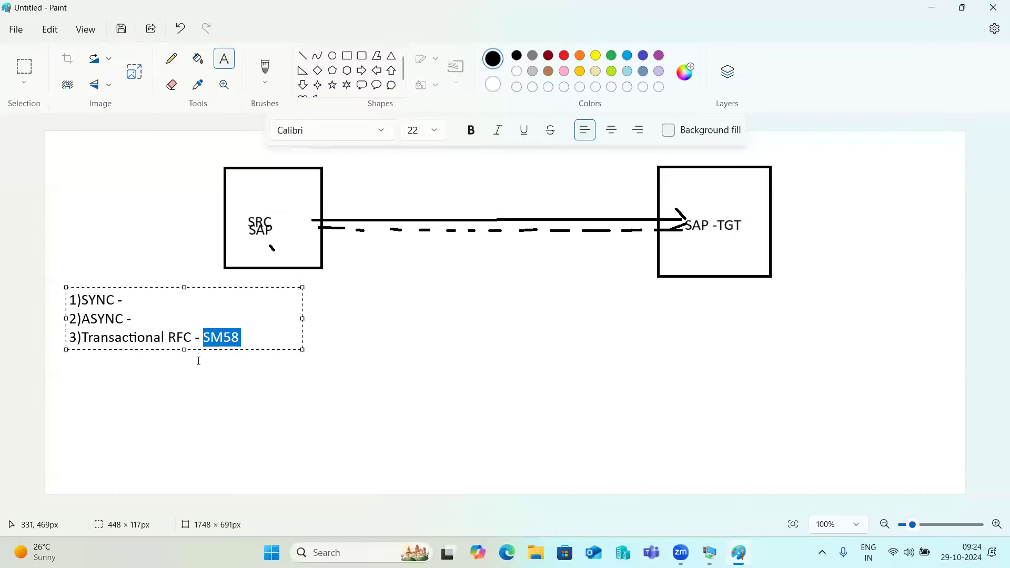
Add a new line '4)Queued' below 'Transactional RFC - SM58' in the Paint note.
drag(167, 341, 199, 343)
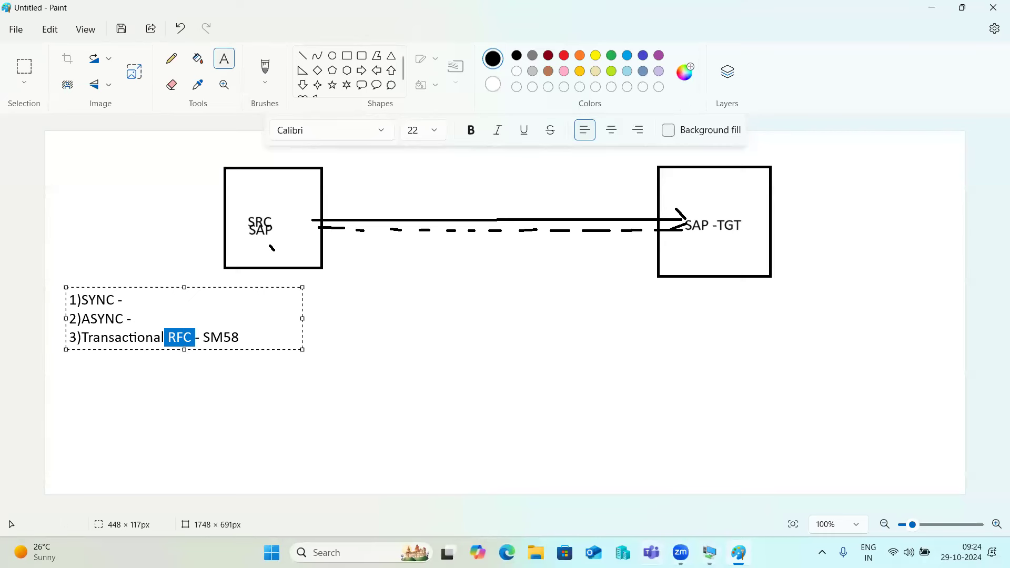
mouse_move(681, 552)
click(286, 339)
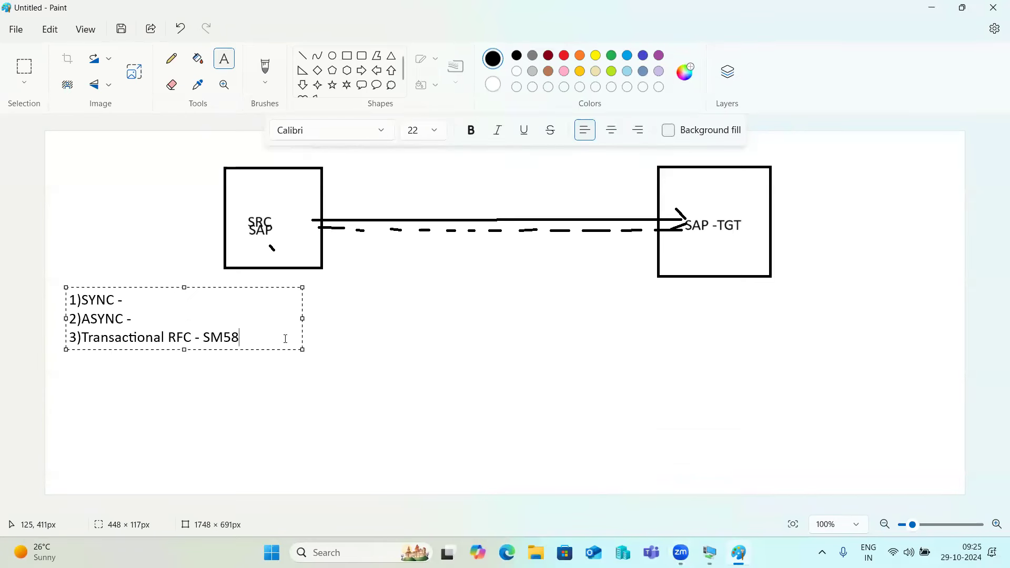
key(Return)
text(4))
text(Queues)
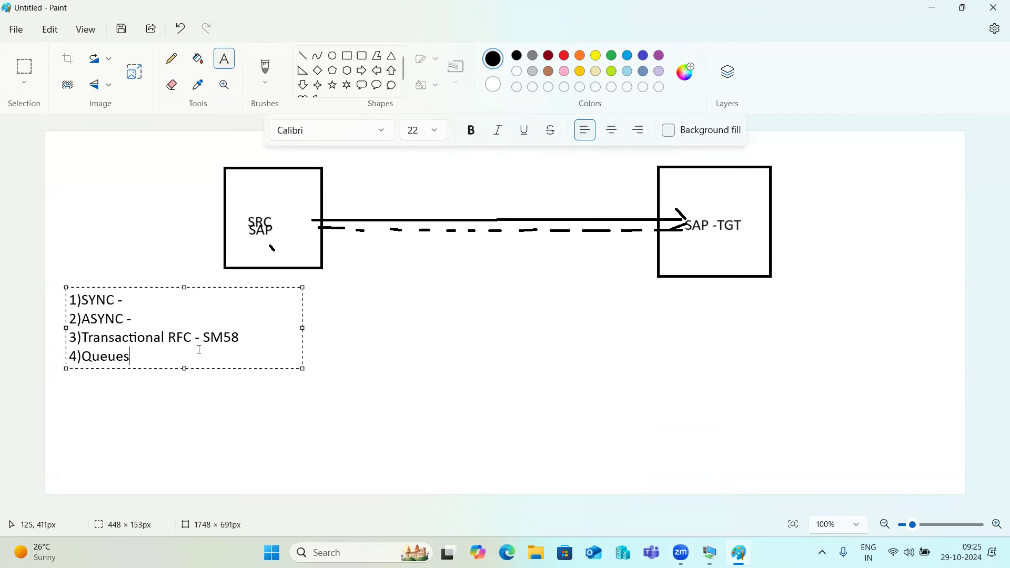
key(BackSpace)
text(d)
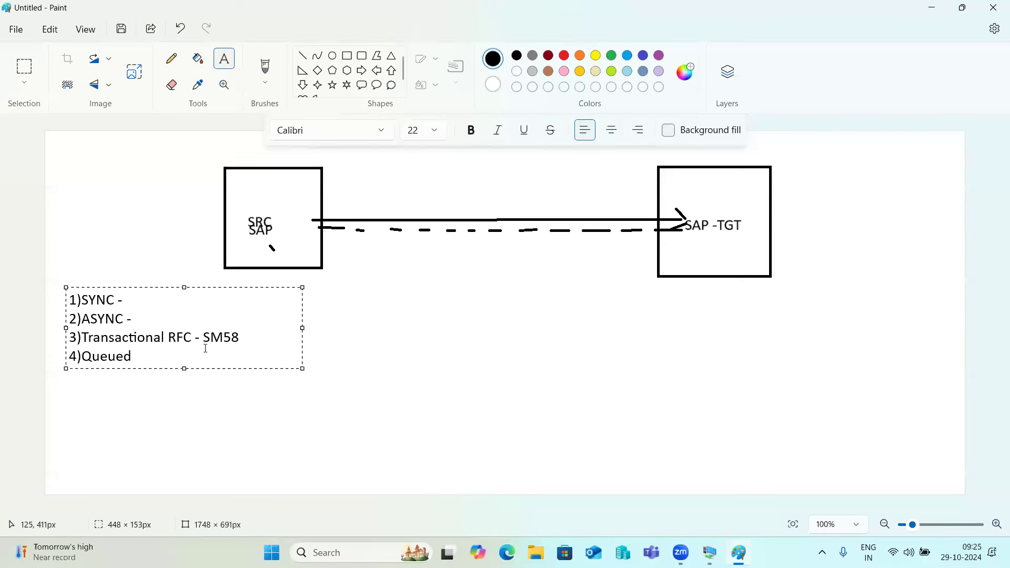
click(198, 411)
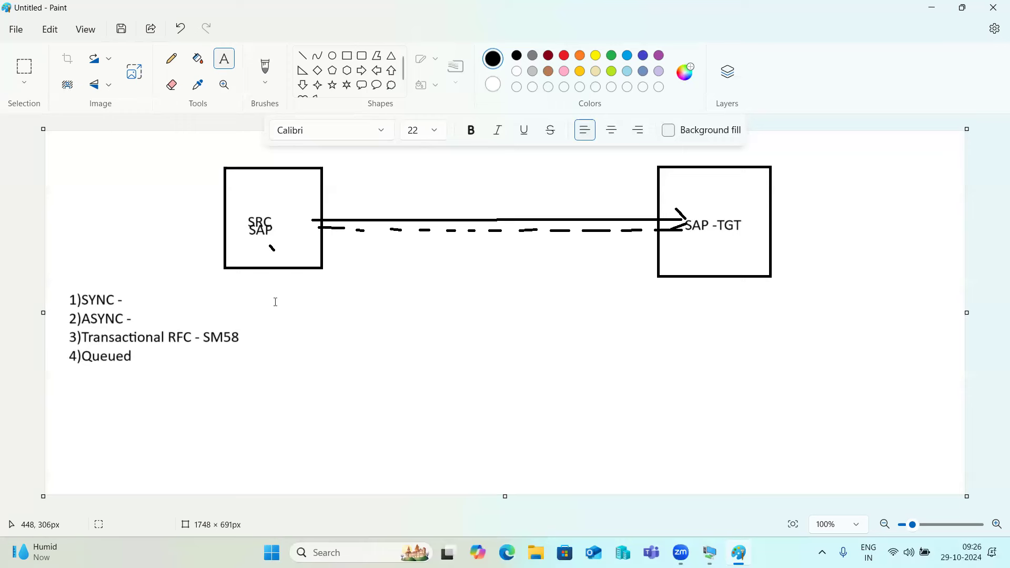
Create a text box under '4)Queued' listing '1)Outbound Queues' and '2)Inbound Queues'.
drag(152, 355, 390, 477)
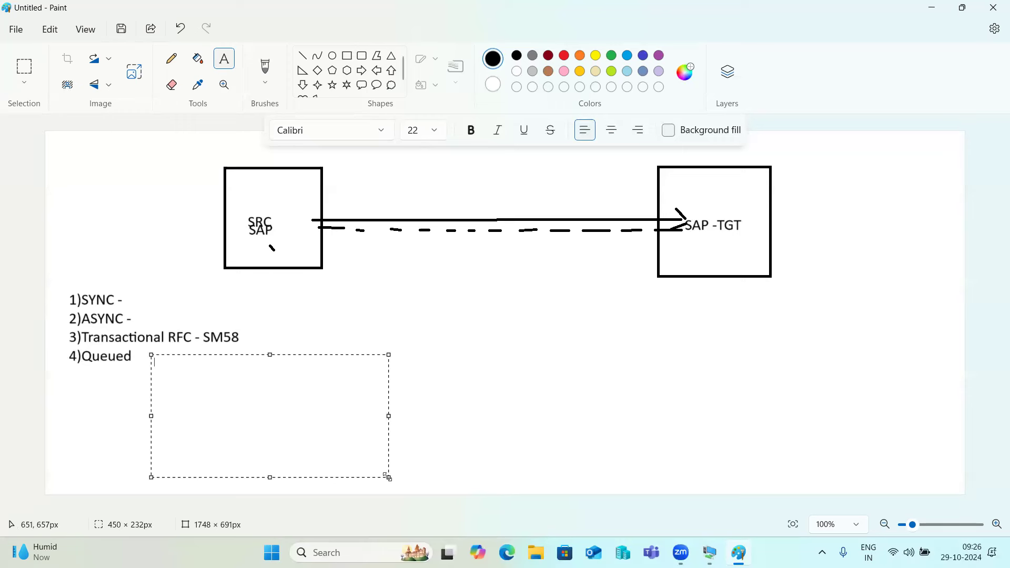
text(1)Outbound Queues)
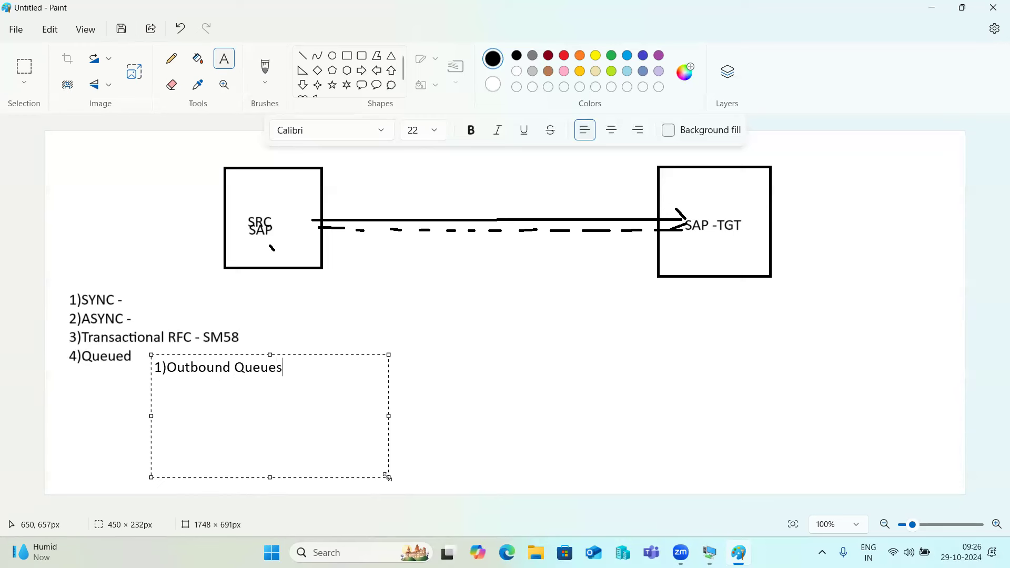
key(Return)
text(2)Inbound Queues)
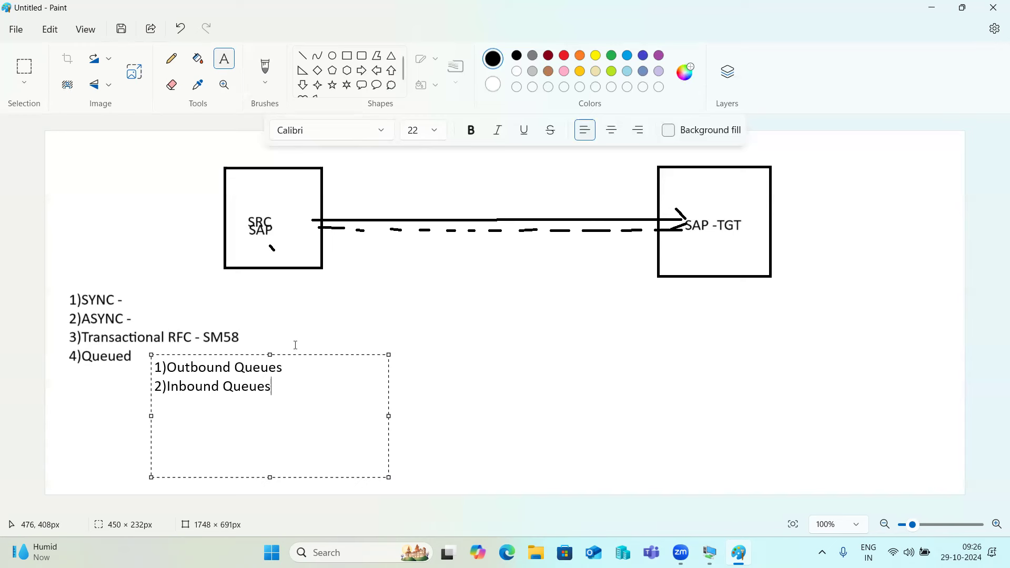
Open the inbound qRFC monitor with /nsmq2 in SAP, then minimize the session back to Paint.
mouse_move(710, 552)
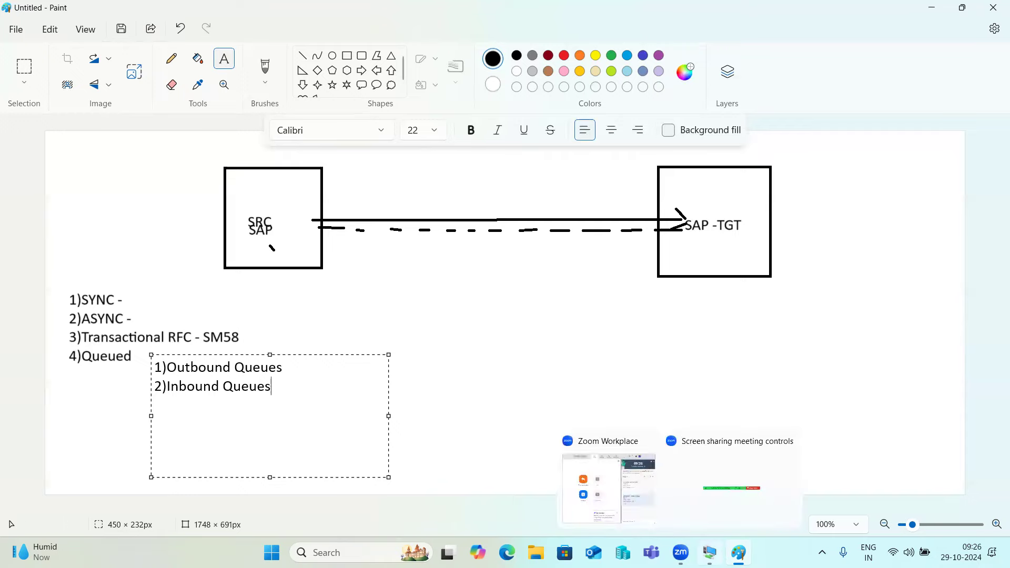
click(724, 486)
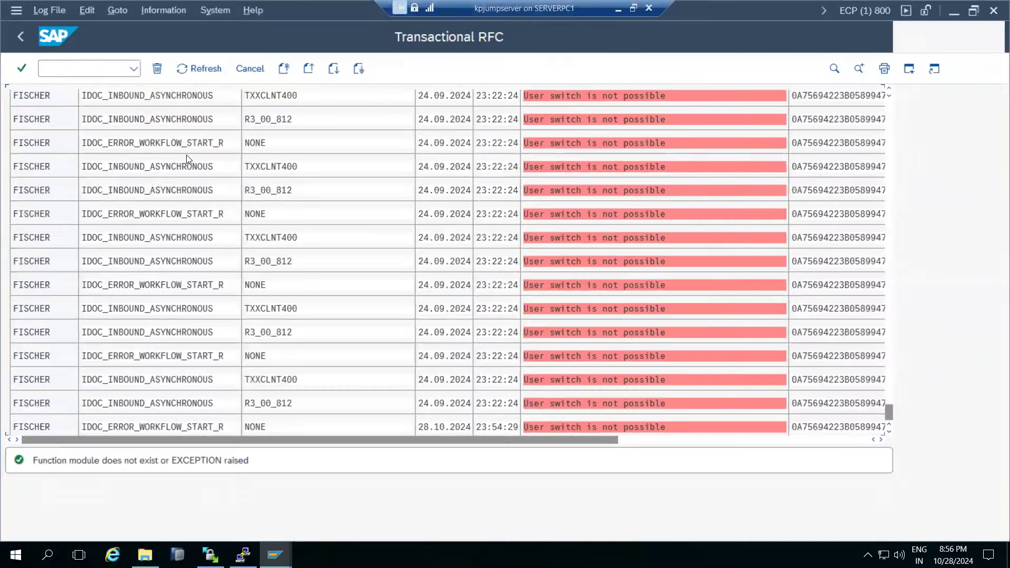
click(81, 64)
text(/nsmq2)
key(Return)
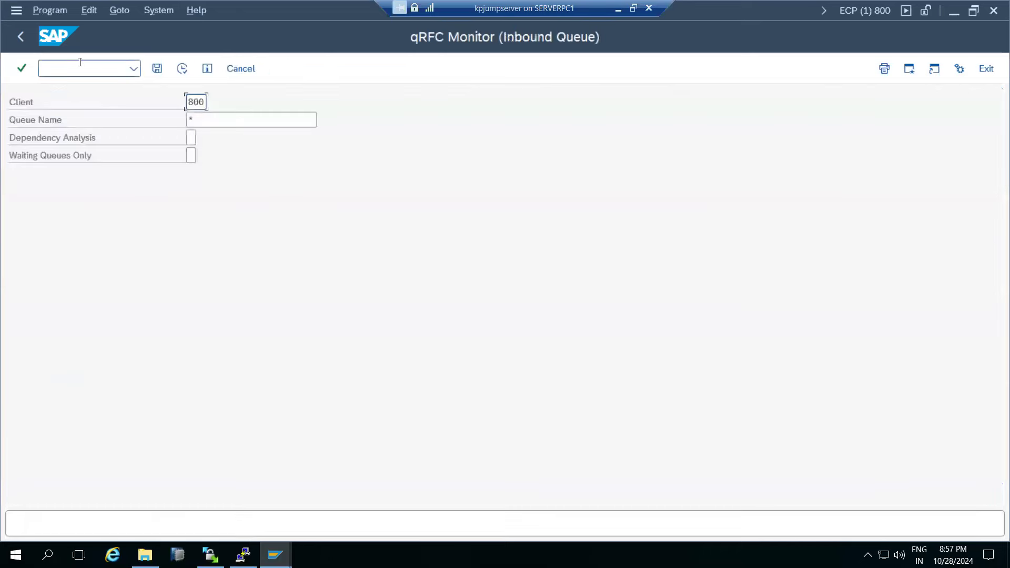
click(132, 65)
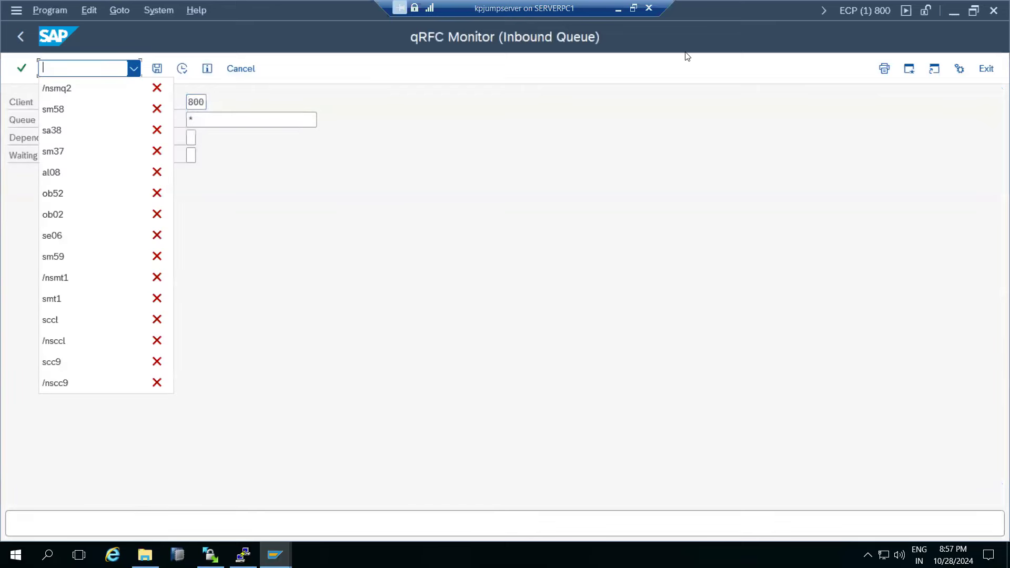
click(705, 8)
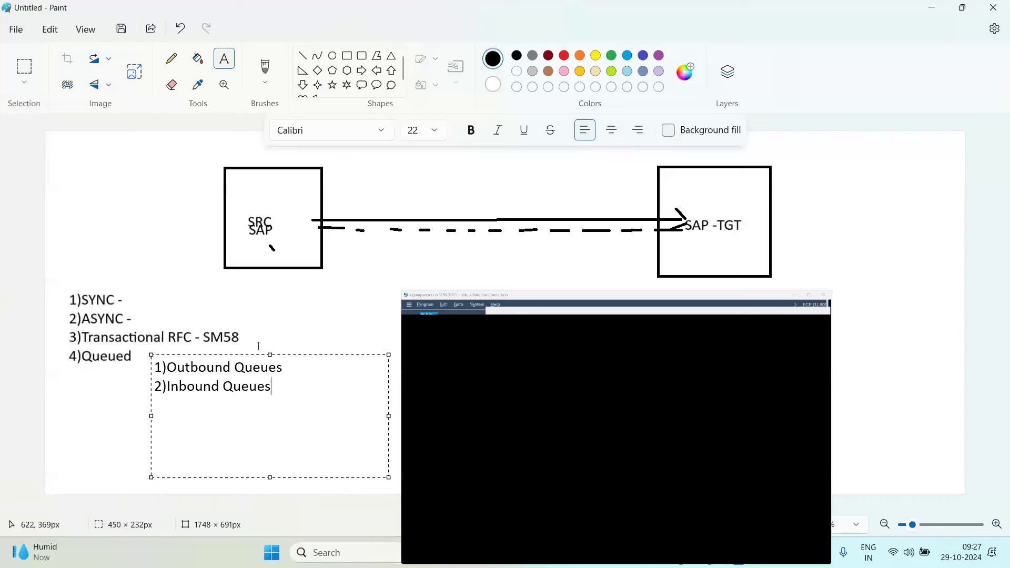
Append '-SMQ2' to the Inbound Queues line and '-SMQ1' to the Outbound Queues line.
text(-)
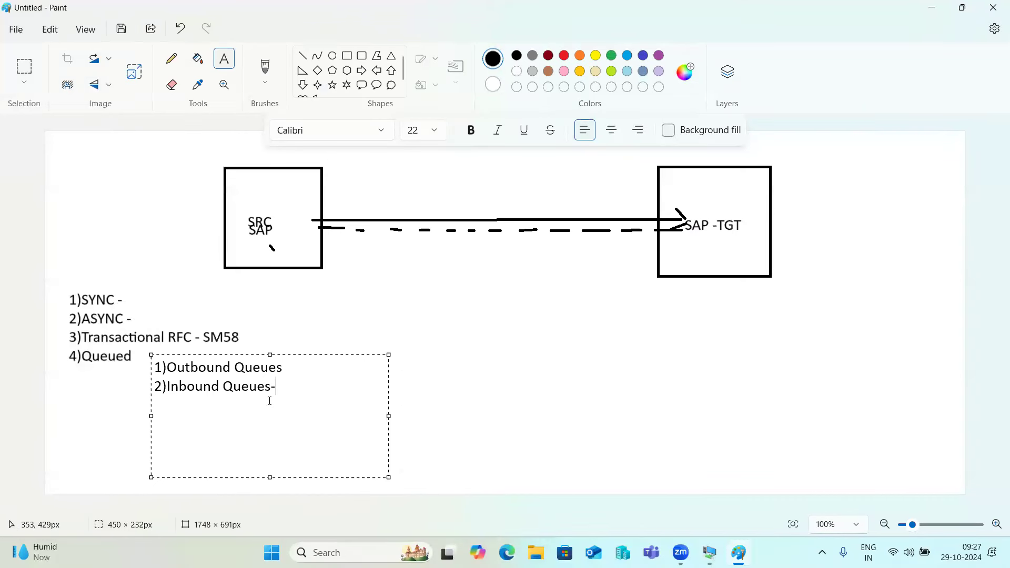
text(SMQ2)
key(Up)
text(-SMQ1)
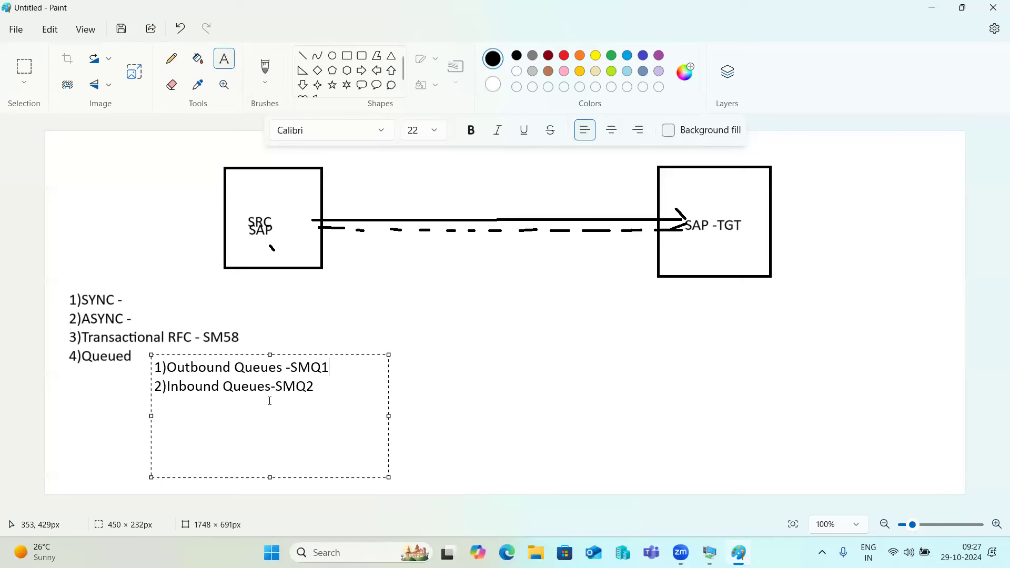
mouse_move(681, 553)
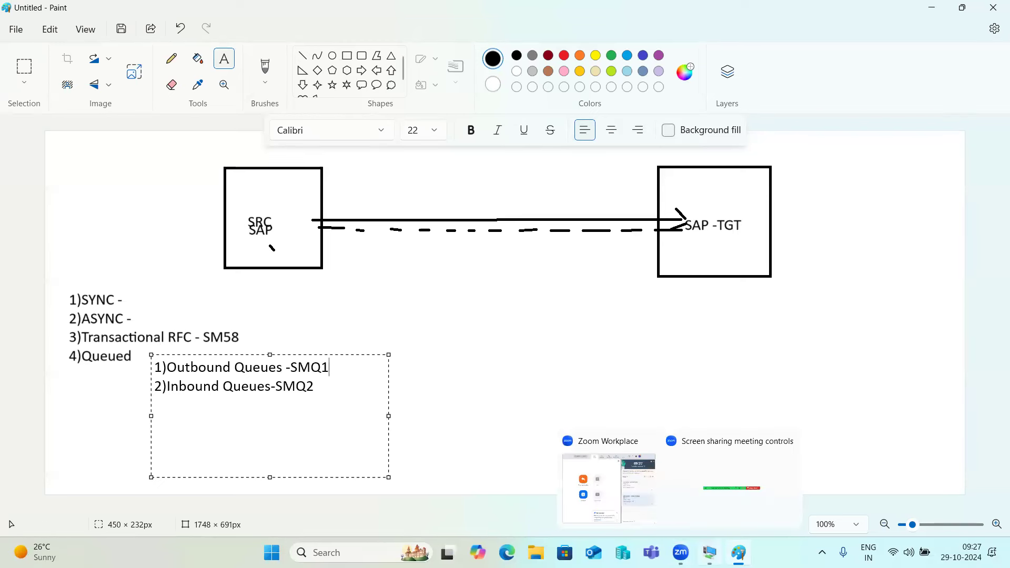
click(719, 486)
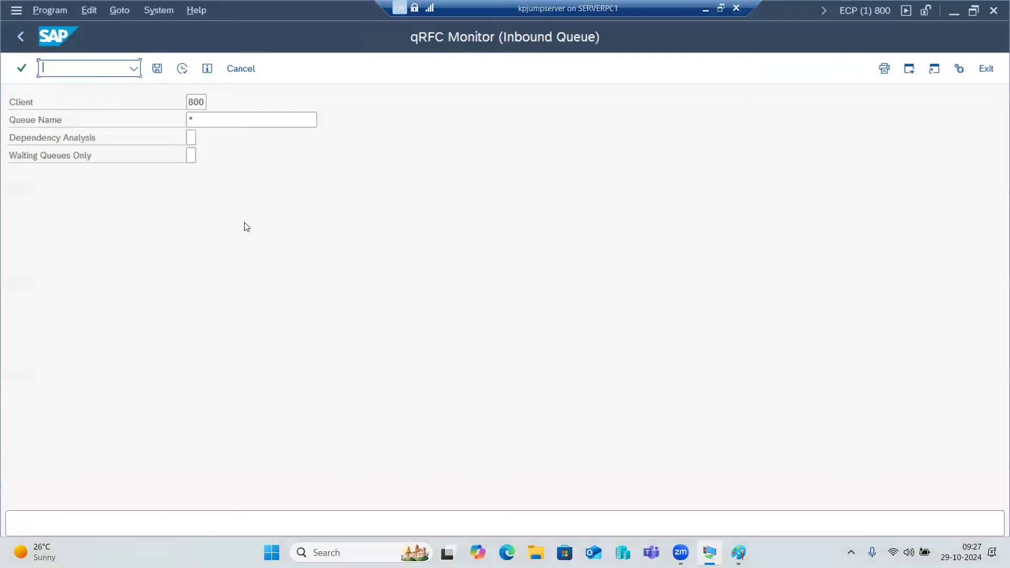
click(195, 101)
double_click(195, 102)
text(*)
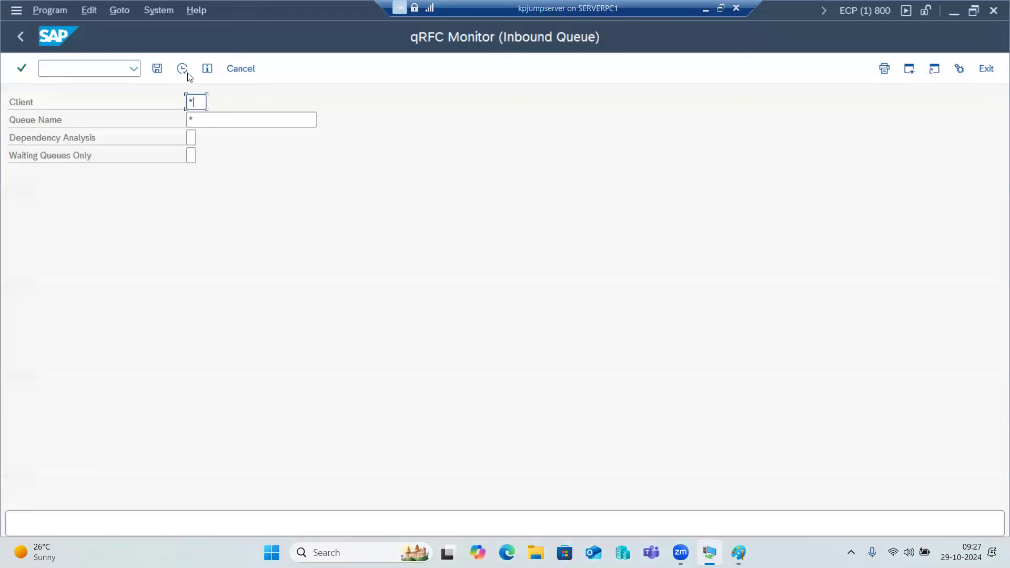
click(182, 68)
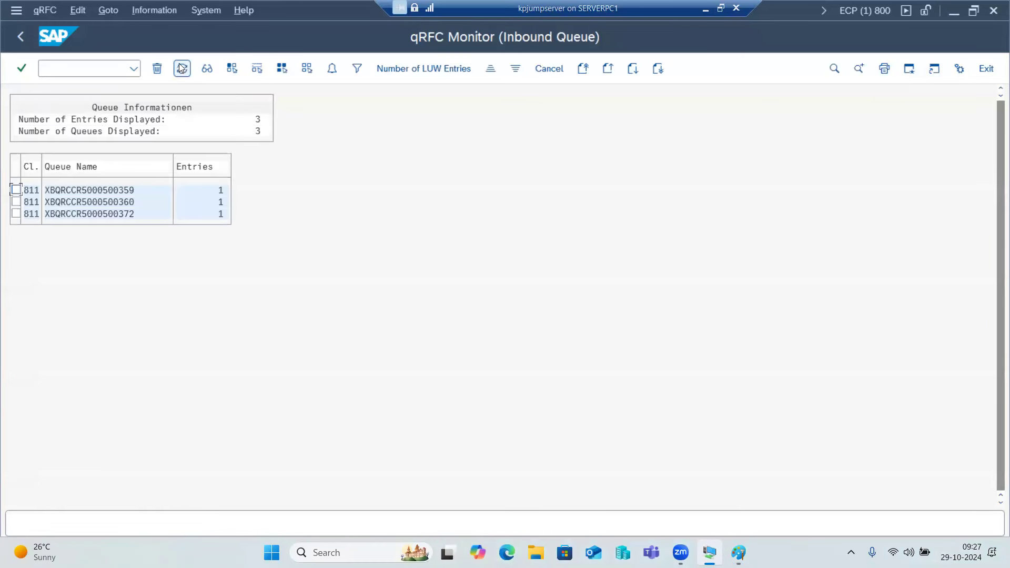
double_click(103, 191)
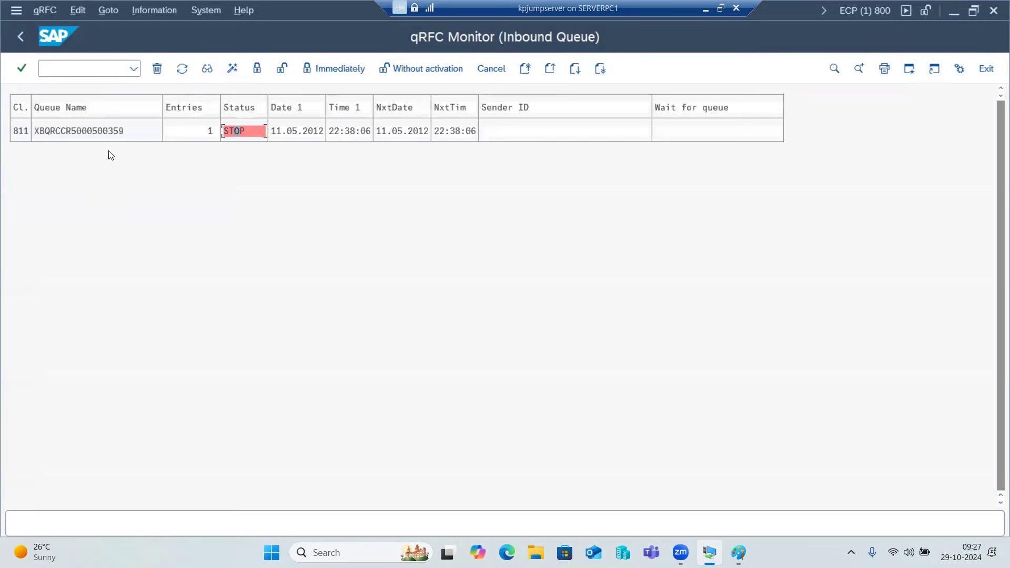
click(282, 70)
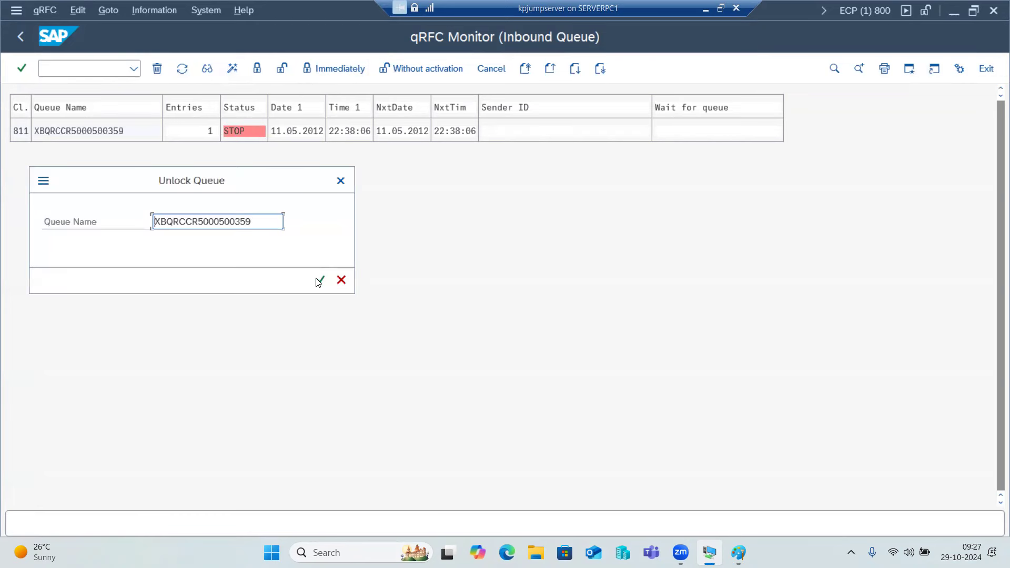
click(318, 280)
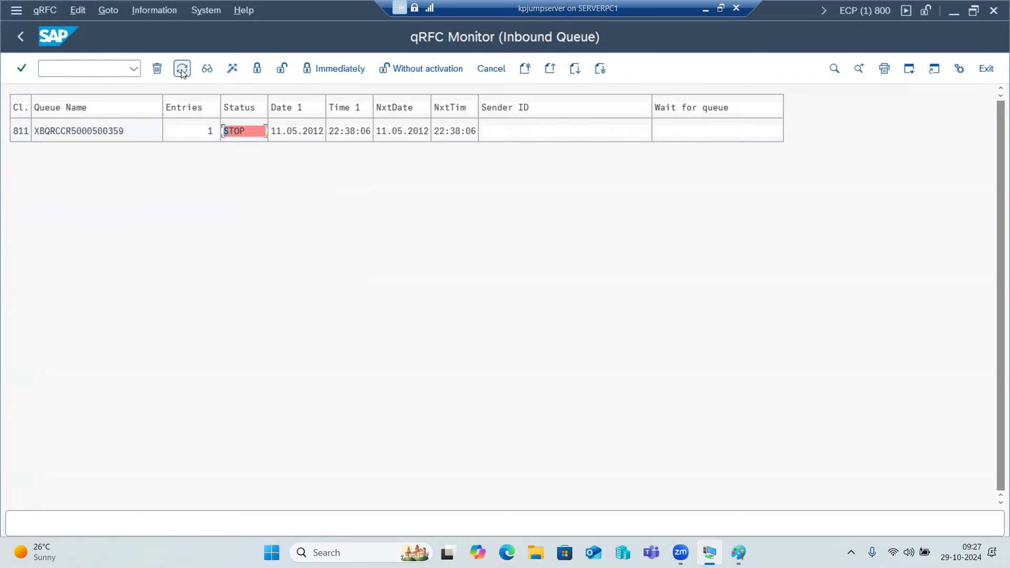
click(96, 132)
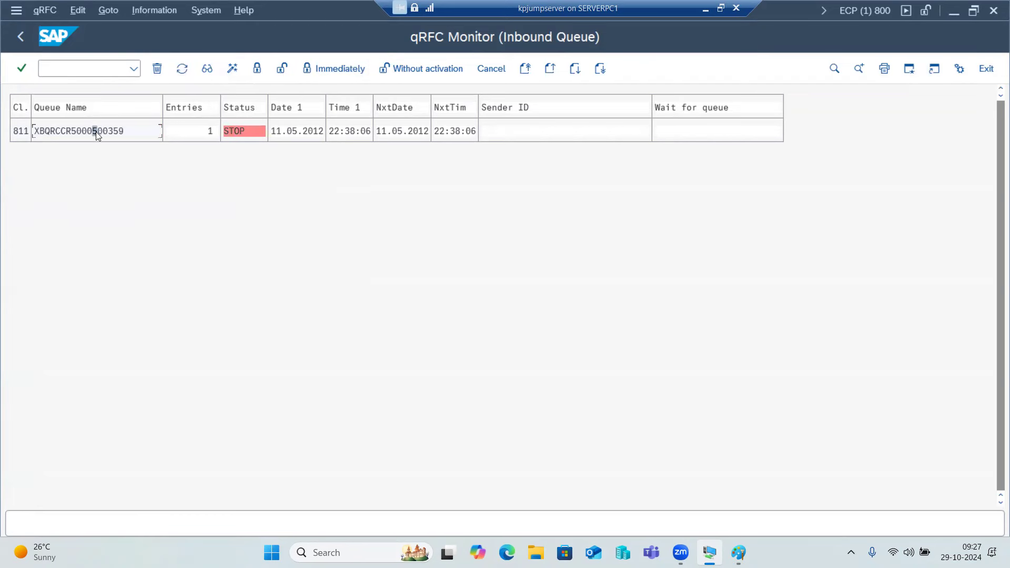
click(79, 14)
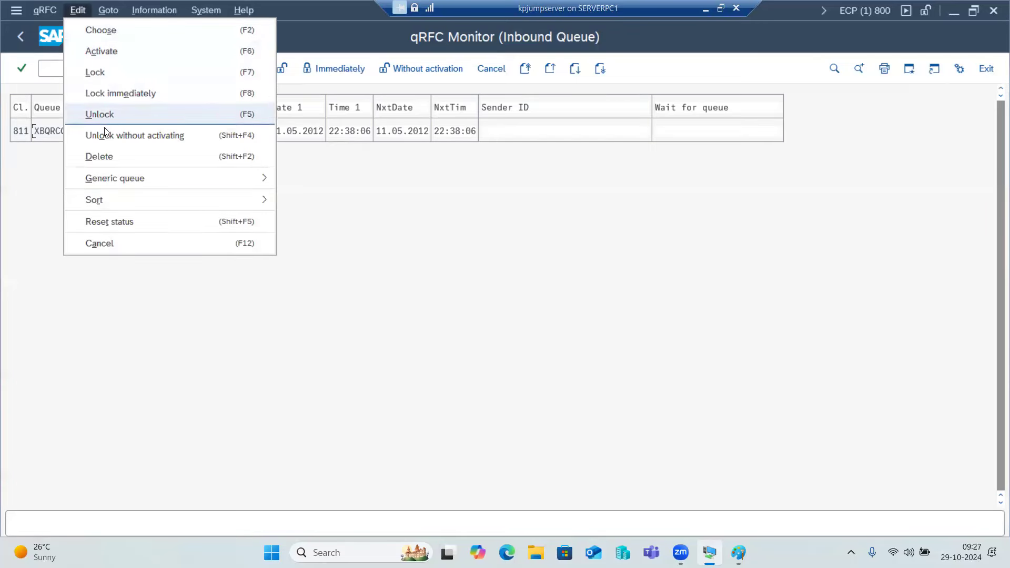
click(115, 222)
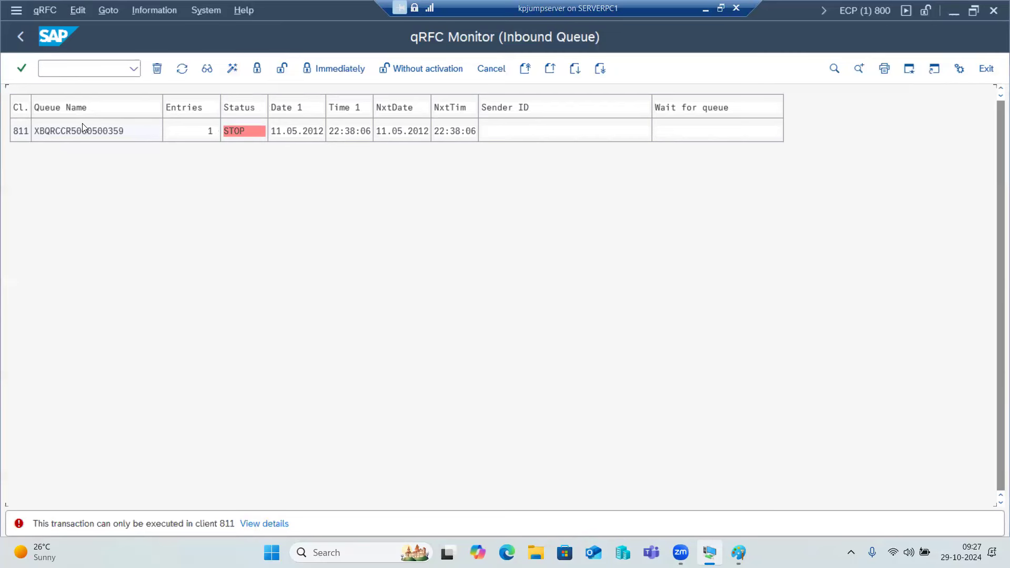
Return to the queue overview and refresh it repeatedly to check the XBQRCCR queues.
click(24, 41)
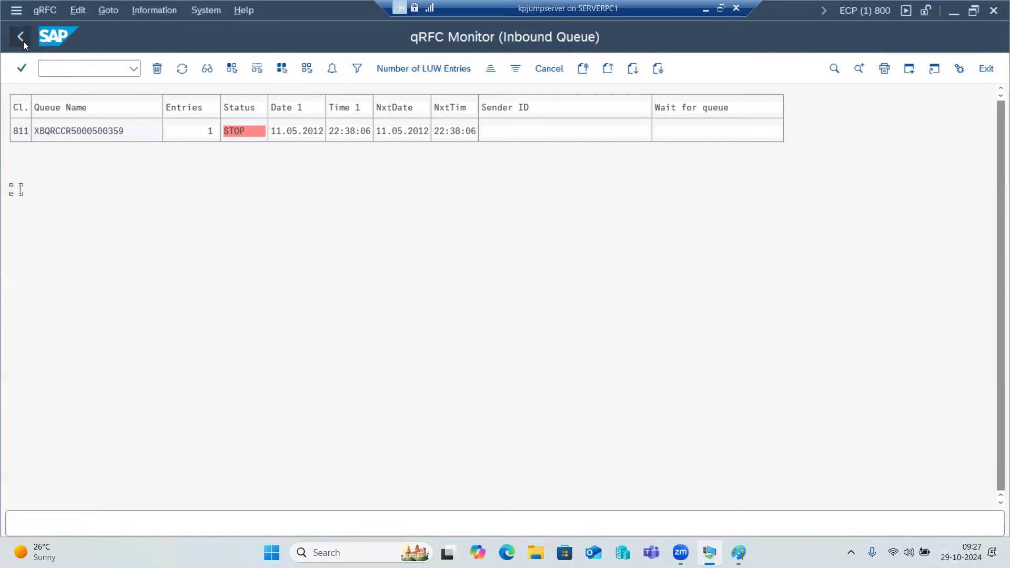
click(184, 71)
click(184, 70)
click(184, 70)
click(183, 70)
click(183, 70)
click(184, 71)
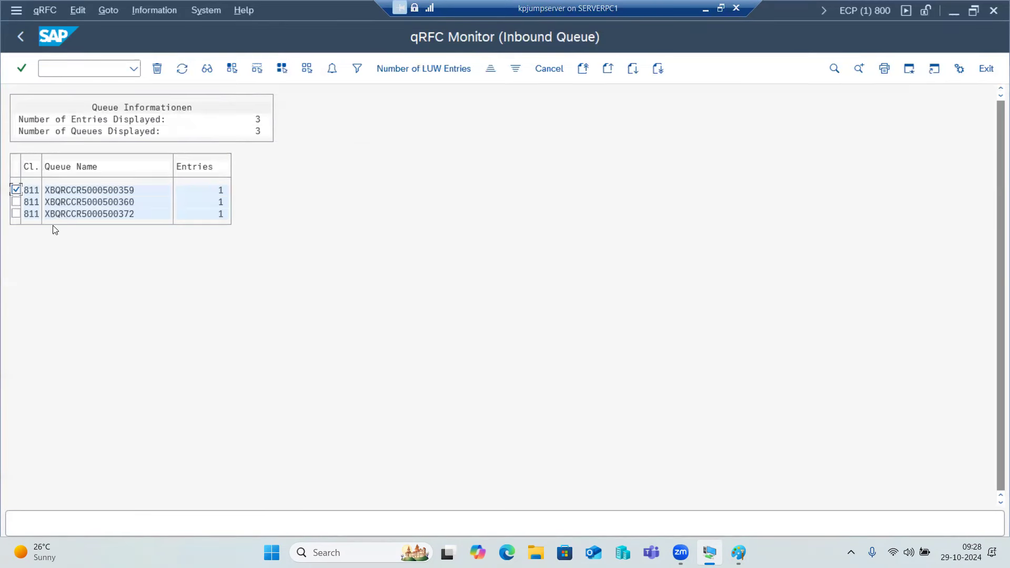
Refresh the list, view details of queues 359 and 372, then back out to the selection screen.
click(187, 72)
click(187, 70)
double_click(72, 213)
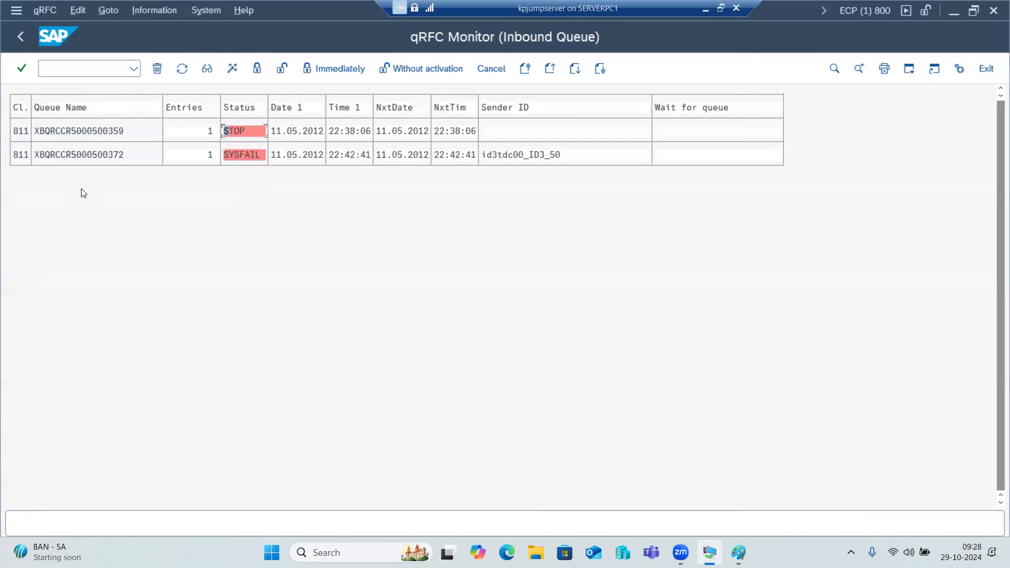
click(60, 157)
click(22, 39)
click(23, 39)
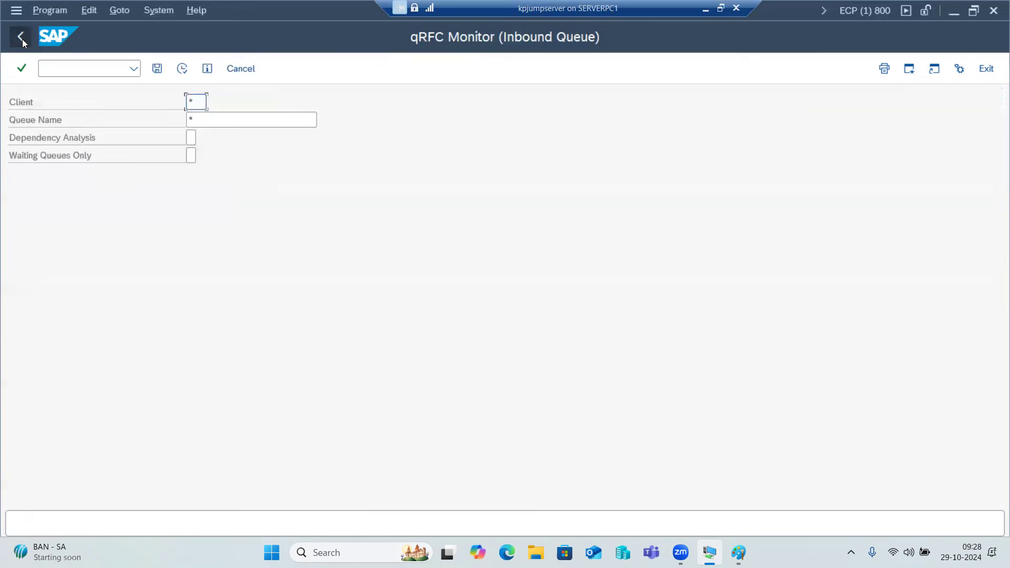
Leave the inbound monitor and run SMQ1 to list the outbound queues.
click(22, 39)
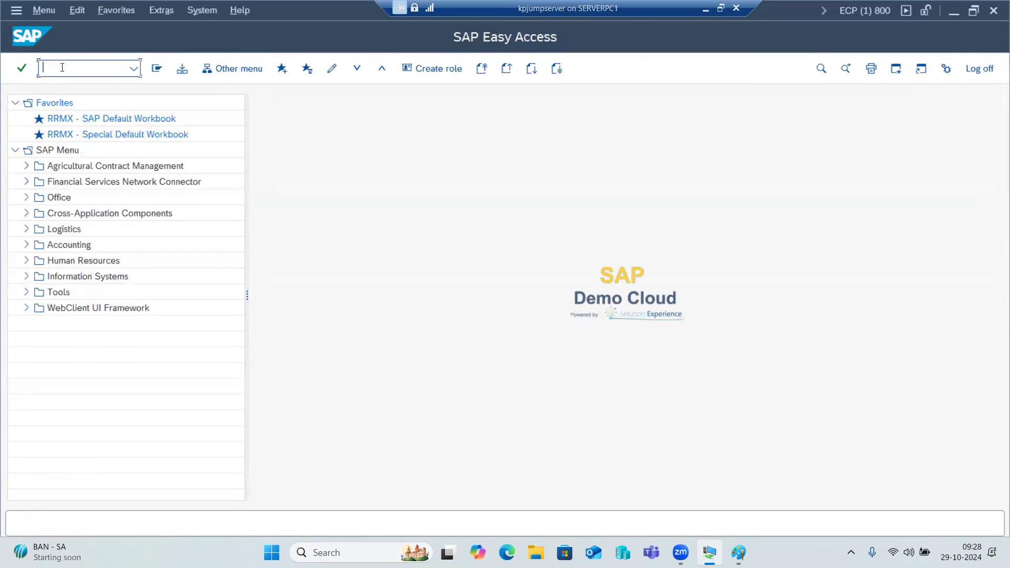
text(smq1)
key(Return)
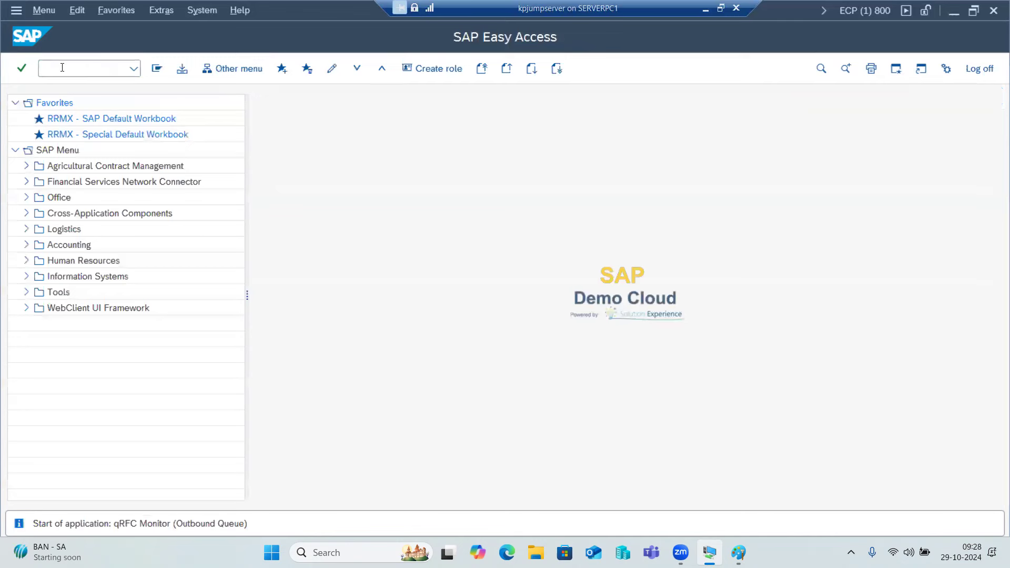
click(176, 69)
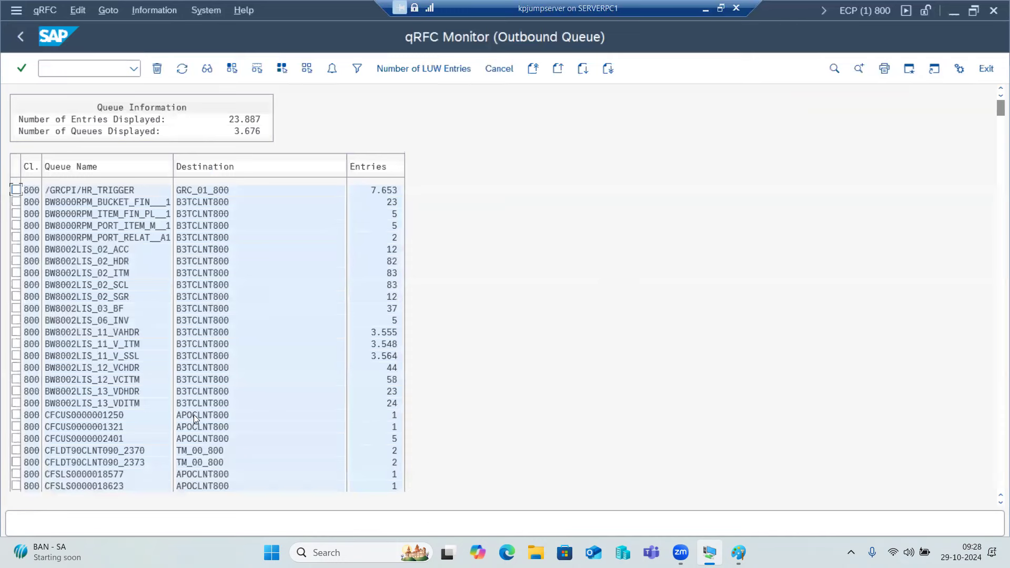
Scroll the outbound list and try opening a CLICK_QRFC queue, which SAP refuses for this connection type.
scroll(193, 412, down, 3)
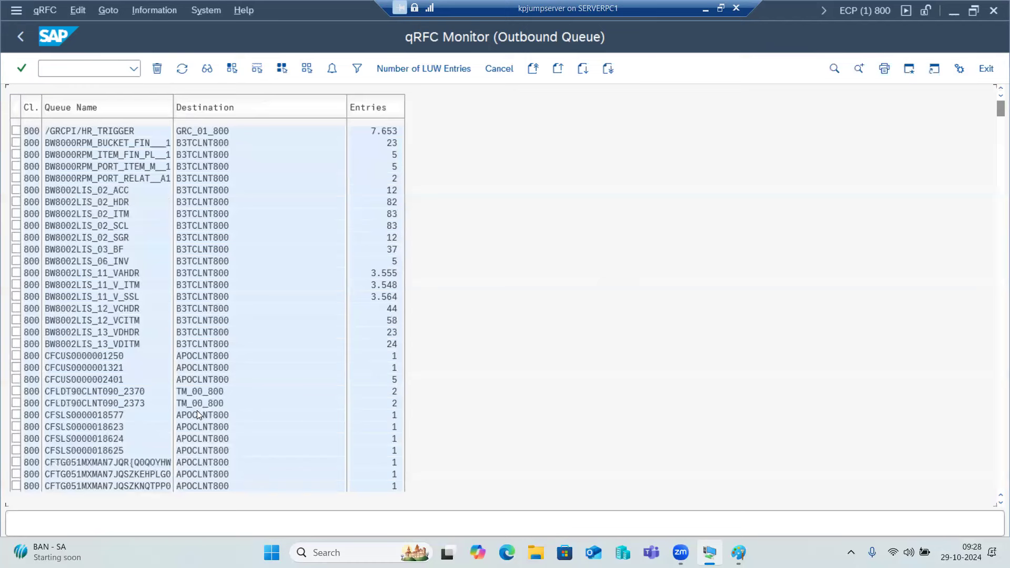
scroll(197, 395, up, 3)
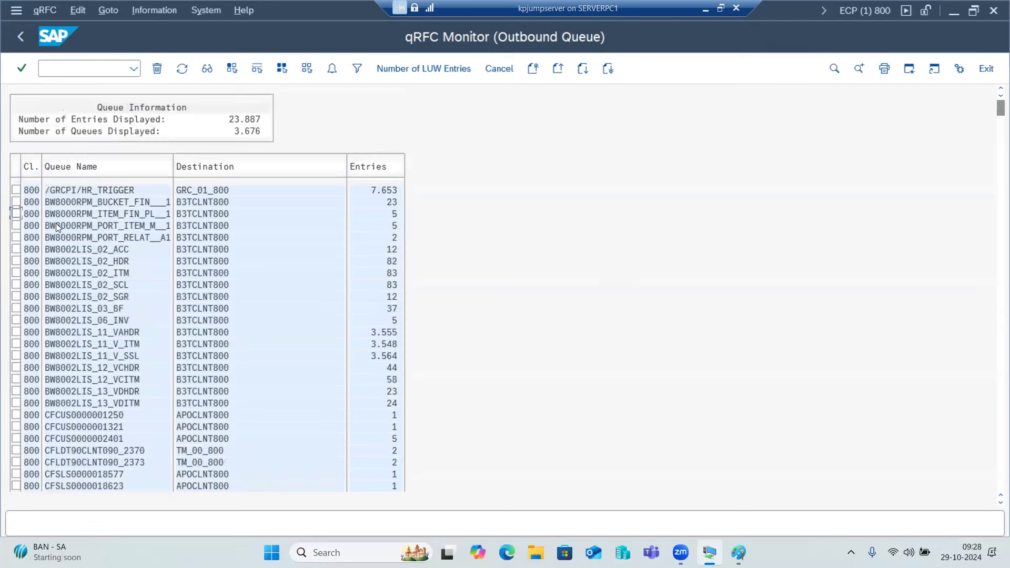
scroll(61, 465, down, 3)
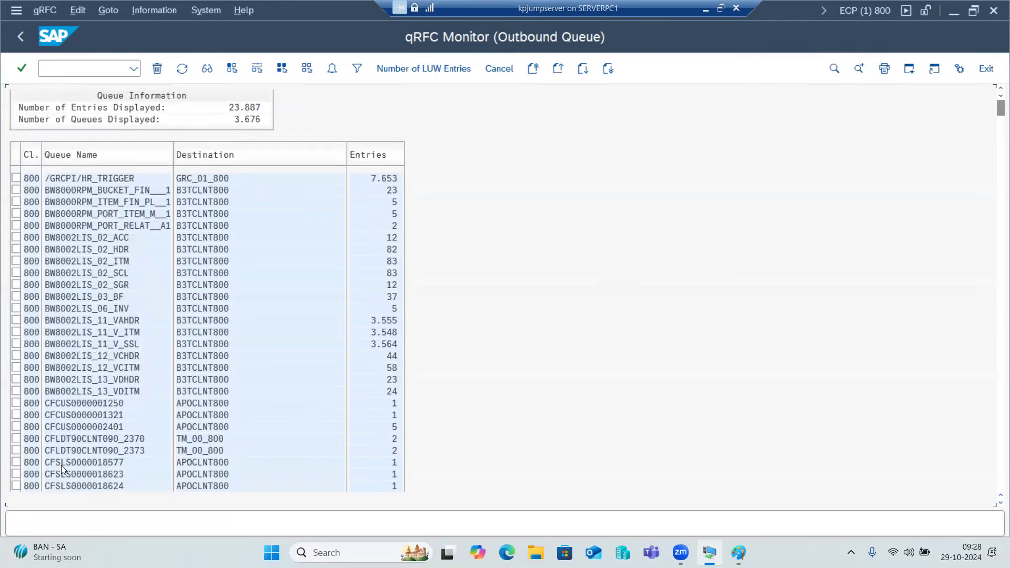
scroll(67, 457, down, 1)
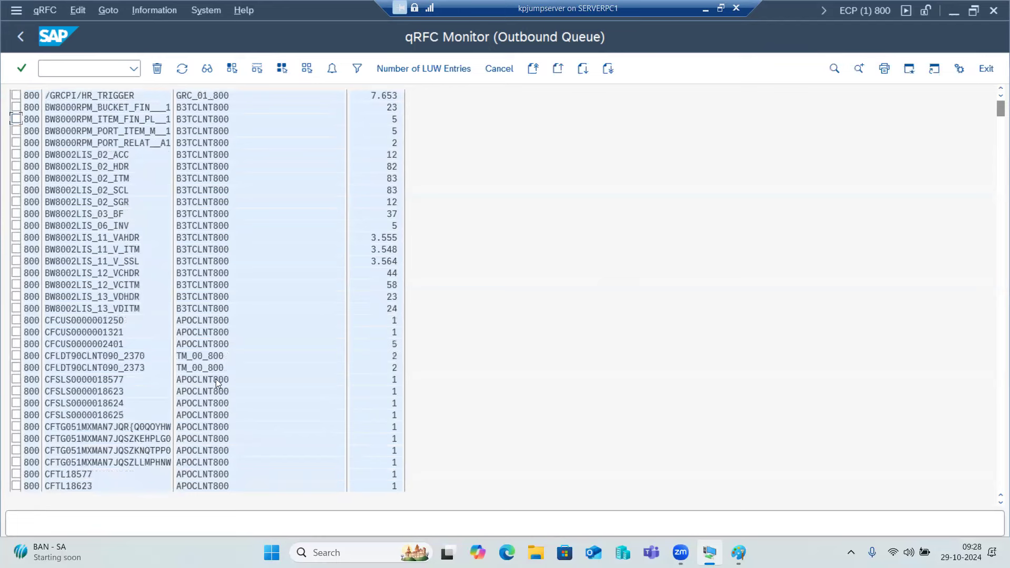
scroll(187, 316, down, 3)
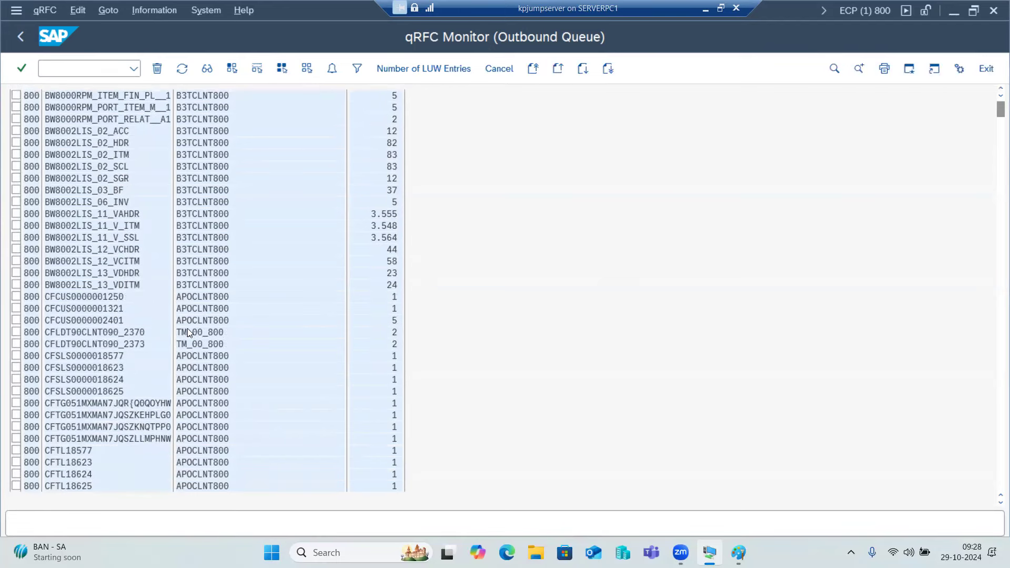
scroll(195, 343, down, 7)
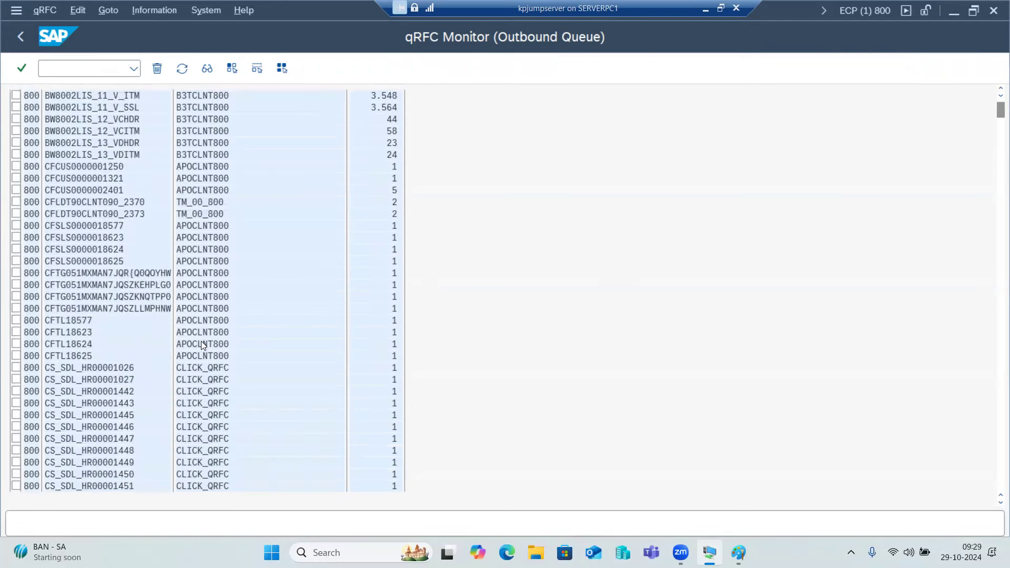
scroll(202, 347, down, 5)
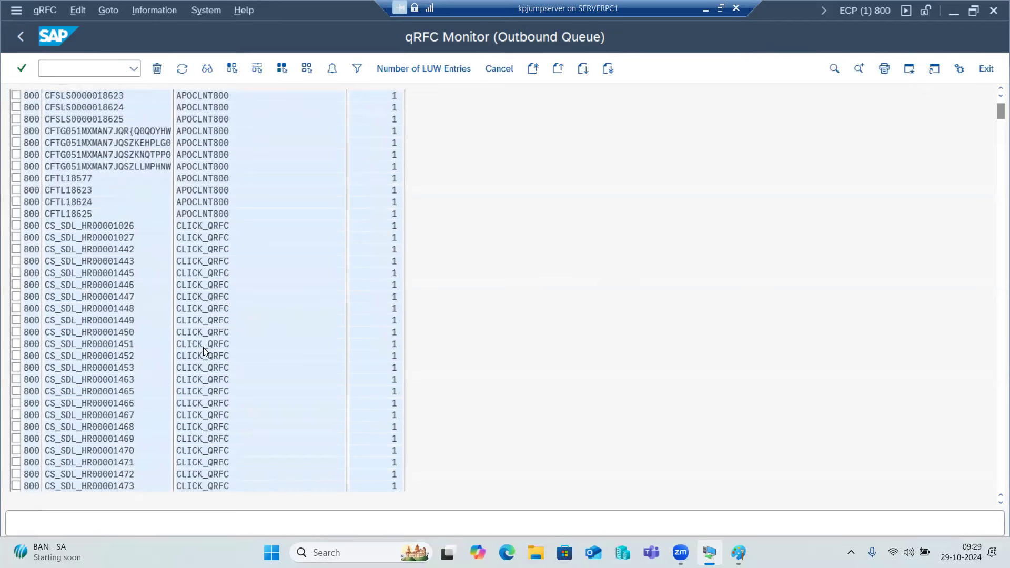
double_click(203, 347)
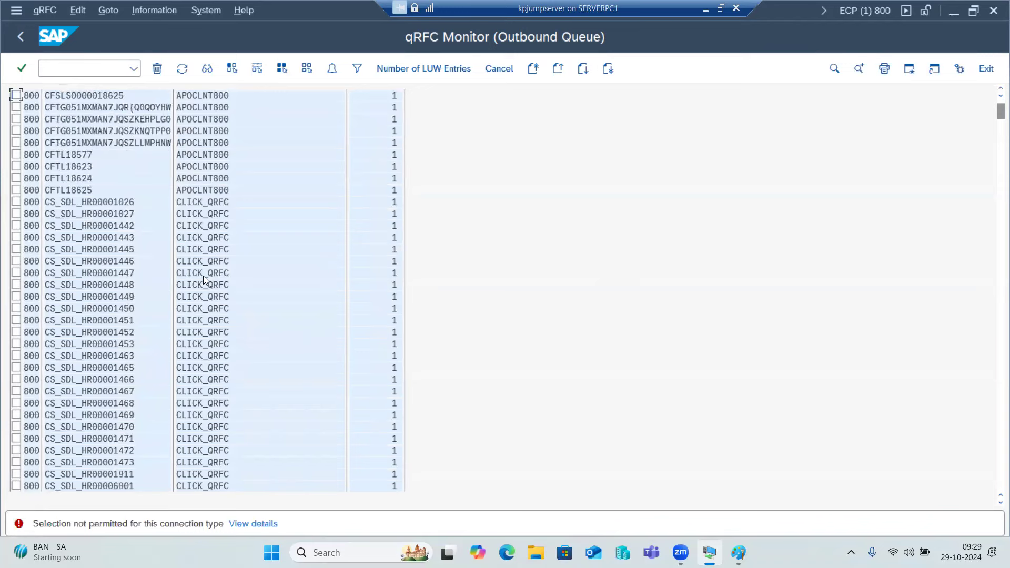
drag(995, 111, 995, 105)
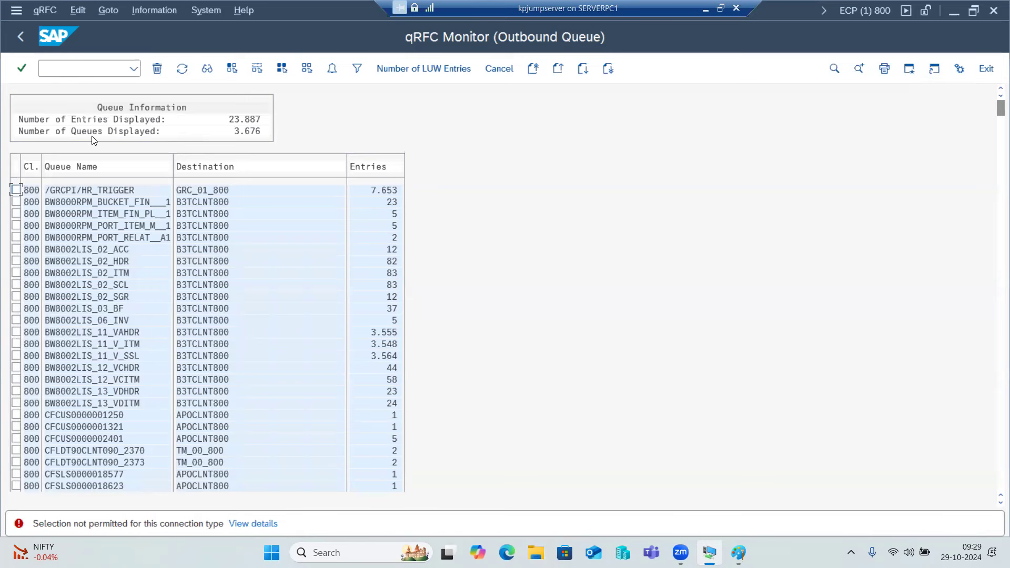
Open the /GRCPI/HR_TRIGGER queue and review its failed entries.
click(80, 188)
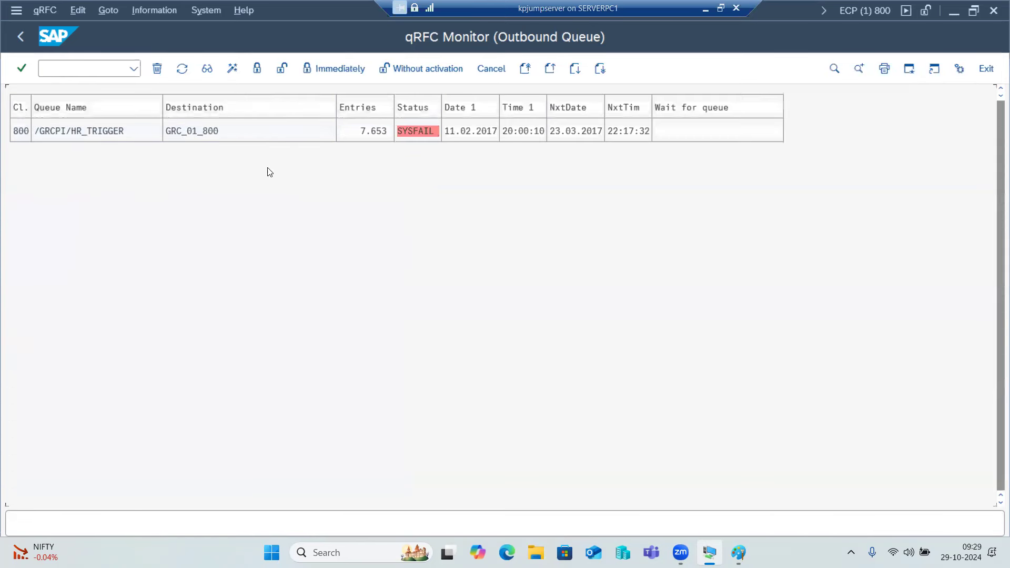
double_click(82, 134)
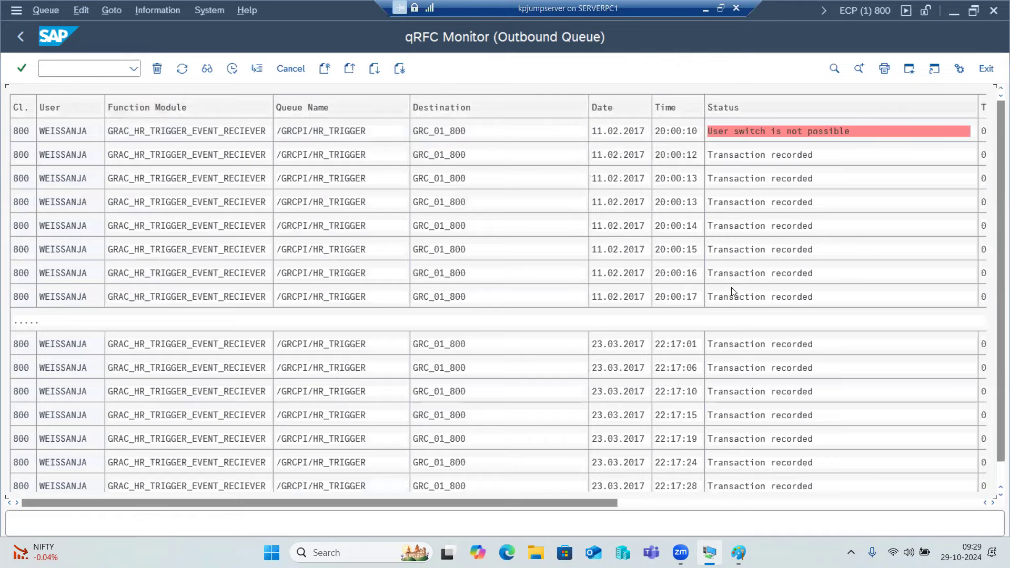
scroll(731, 289, down, 1)
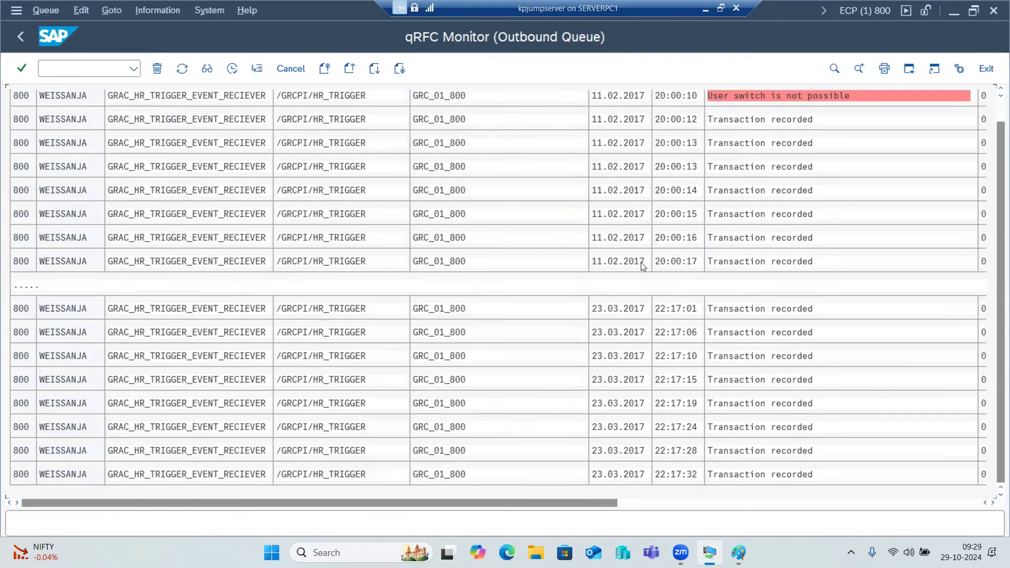
click(14, 34)
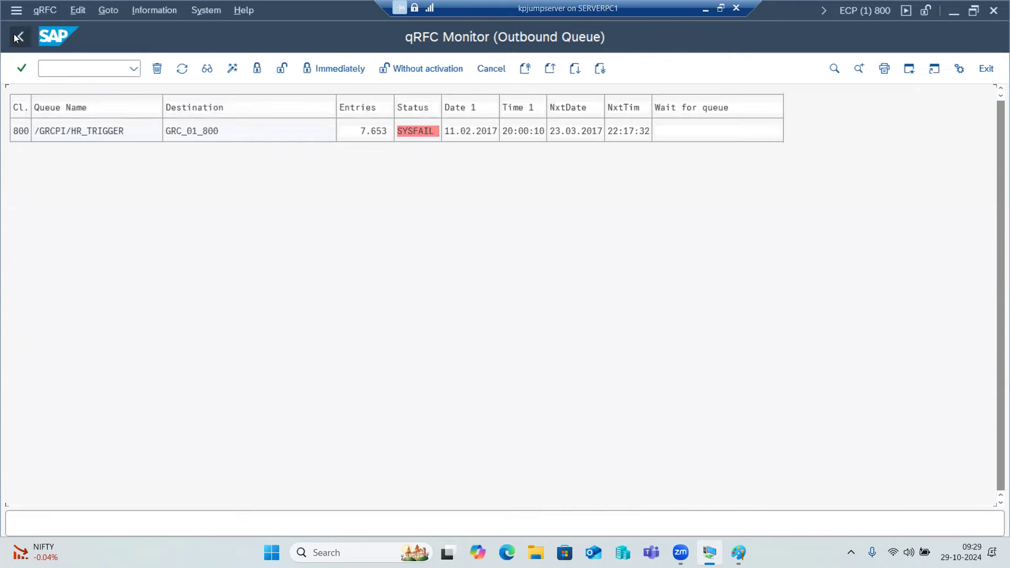
Back out to the Easy Access menu, switch to Paint, and select the '-SMQ2' text.
click(15, 36)
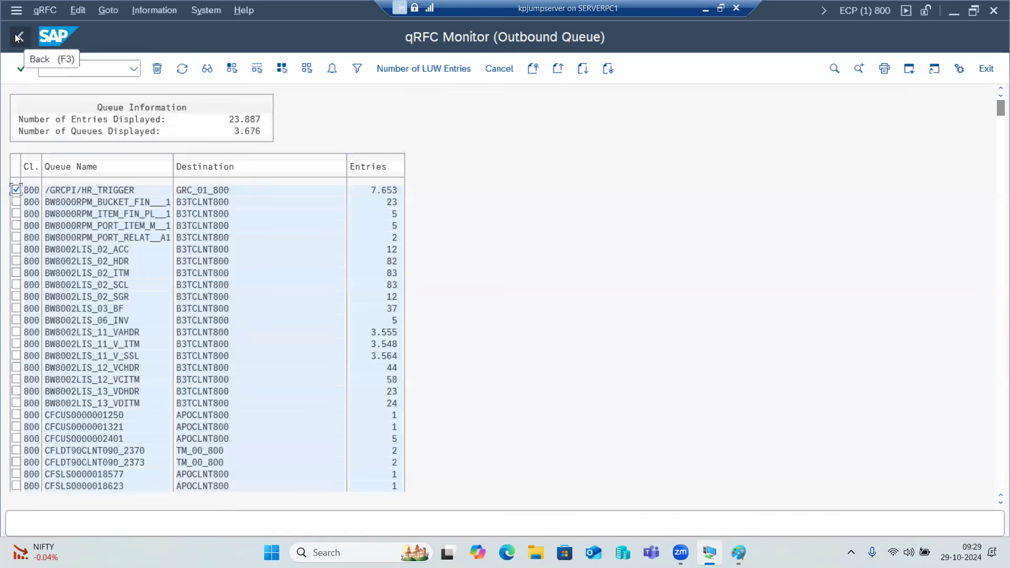
click(14, 34)
click(21, 36)
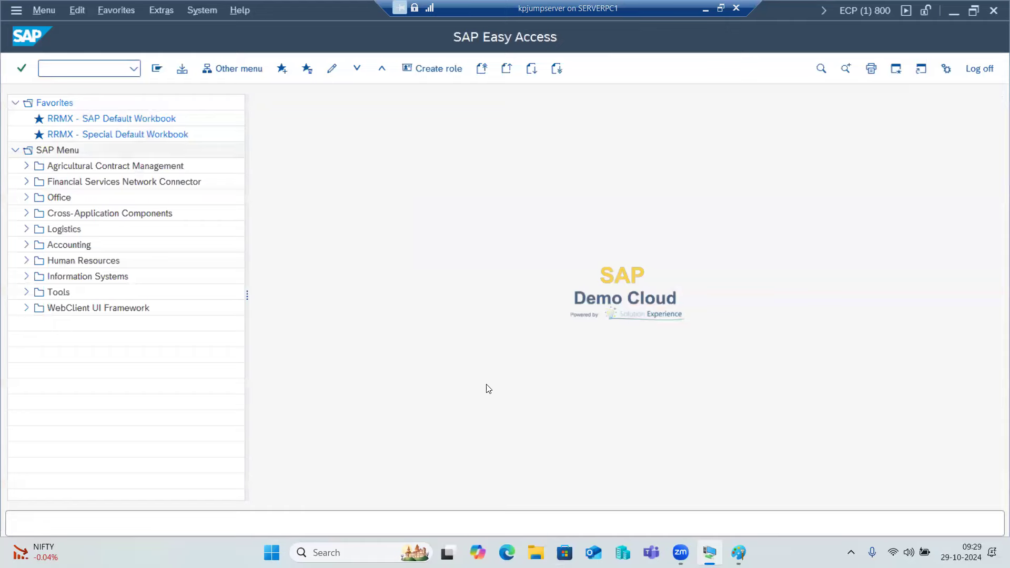
click(739, 552)
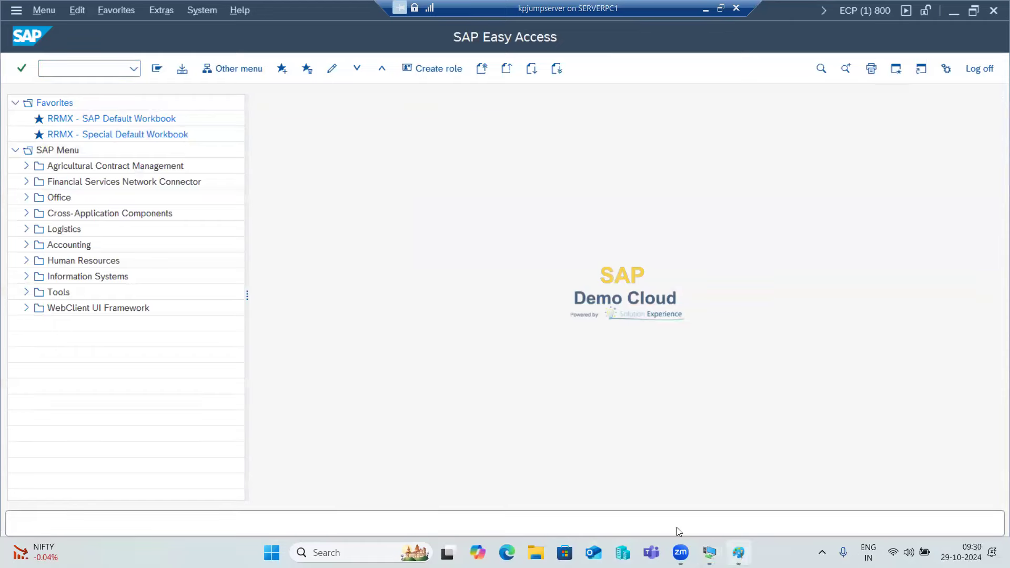
drag(326, 385, 270, 385)
Draw small rectangles on both top corners of SRC SAP and SAP -TGT, plus one beside the SM58 line.
click(410, 294)
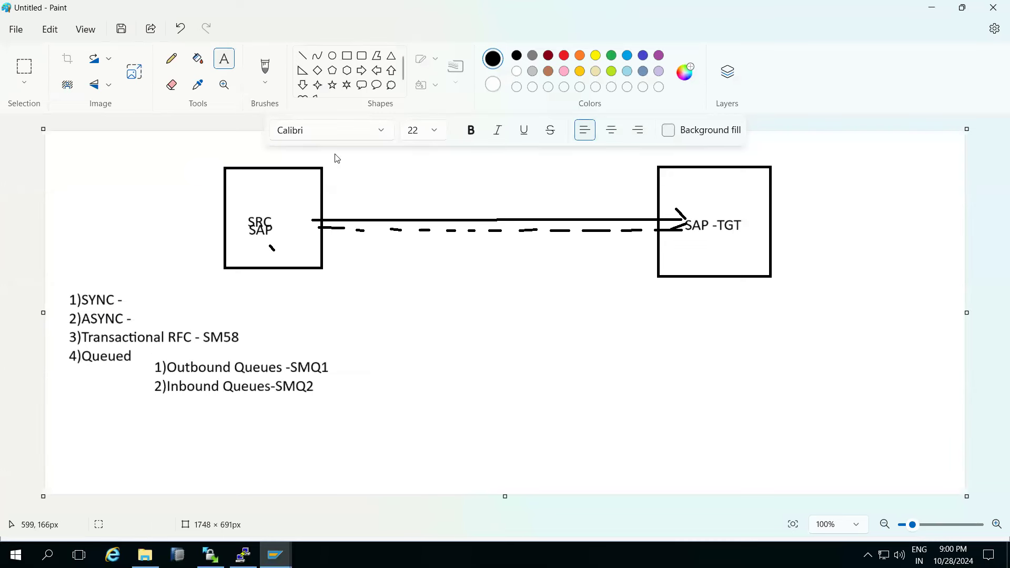
click(304, 58)
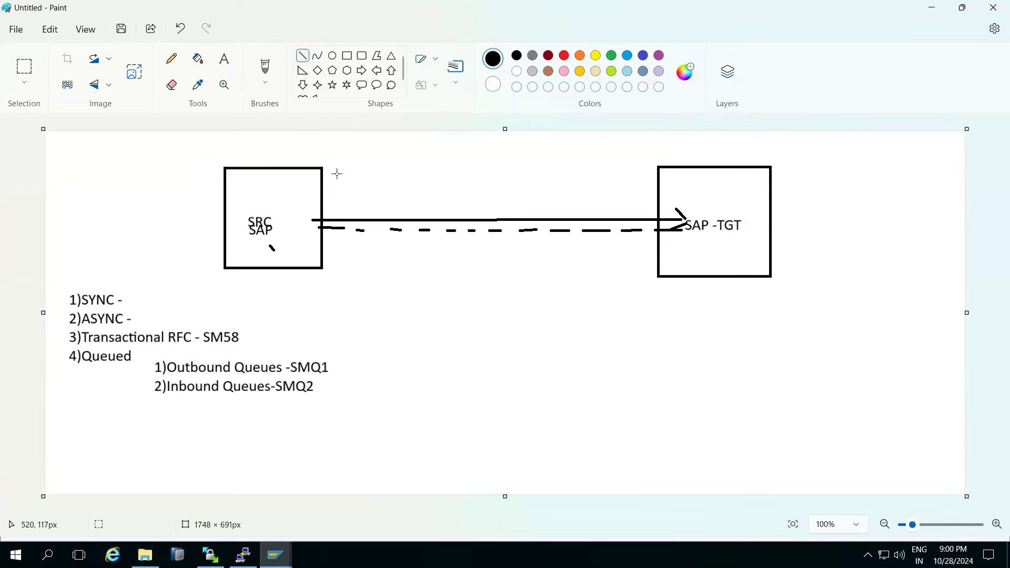
click(348, 56)
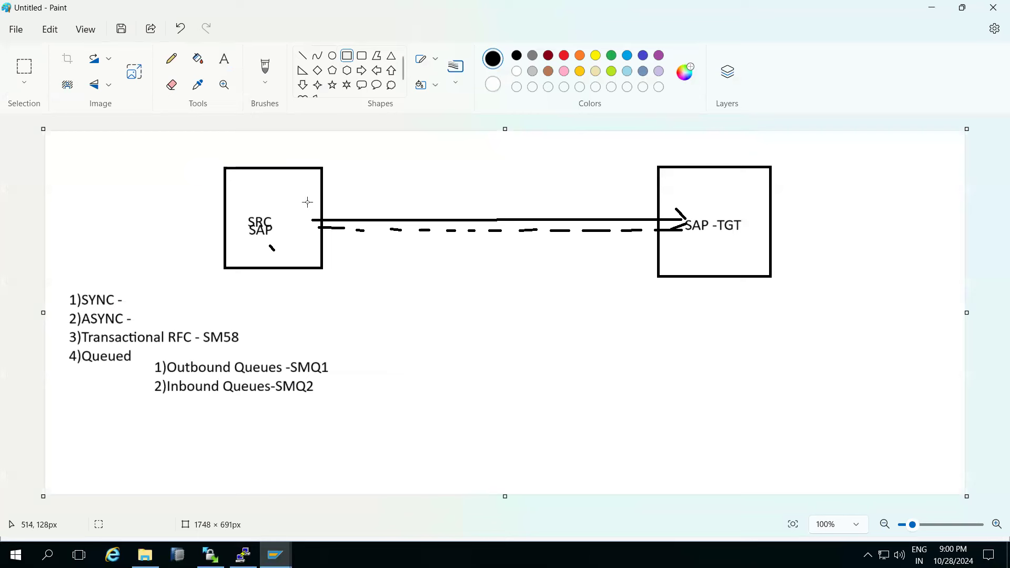
drag(321, 173, 364, 195)
drag(634, 174, 672, 195)
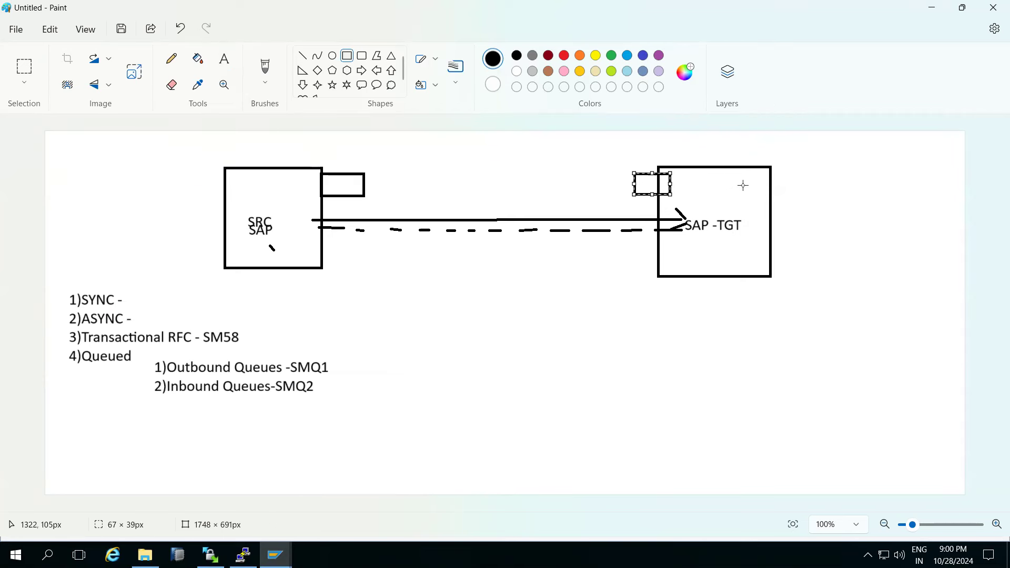
drag(756, 179, 801, 201)
drag(192, 173, 245, 195)
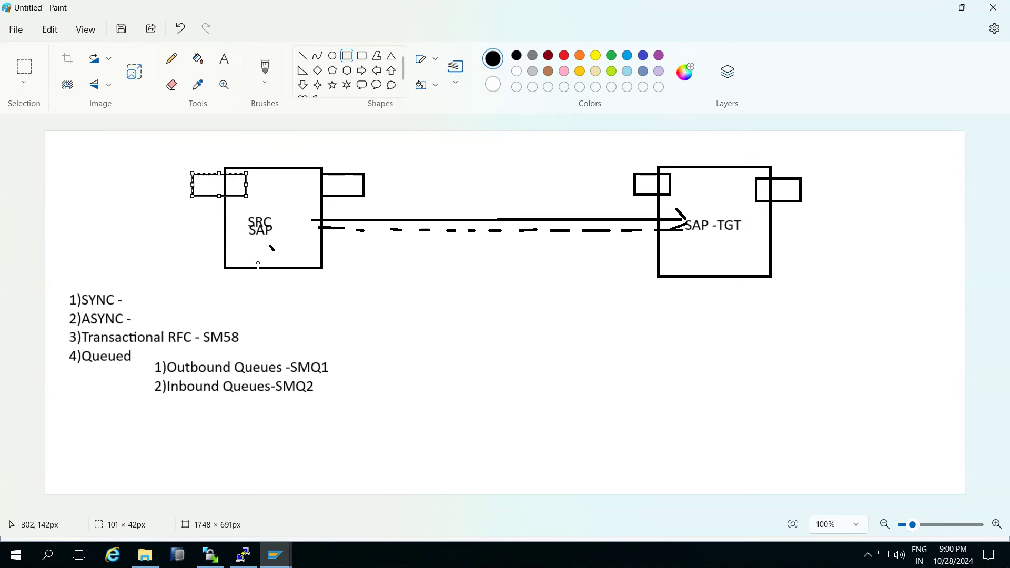
drag(486, 343, 468, 331)
Label the SRC box's left corner rectangle 'IN' and right one 'OUT'.
click(224, 58)
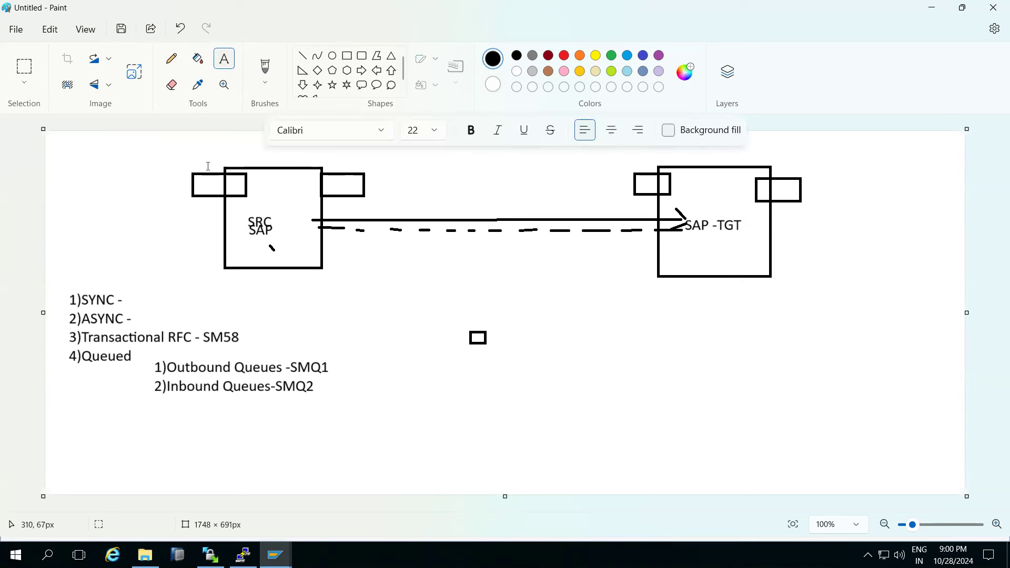
click(206, 181)
text(IN)
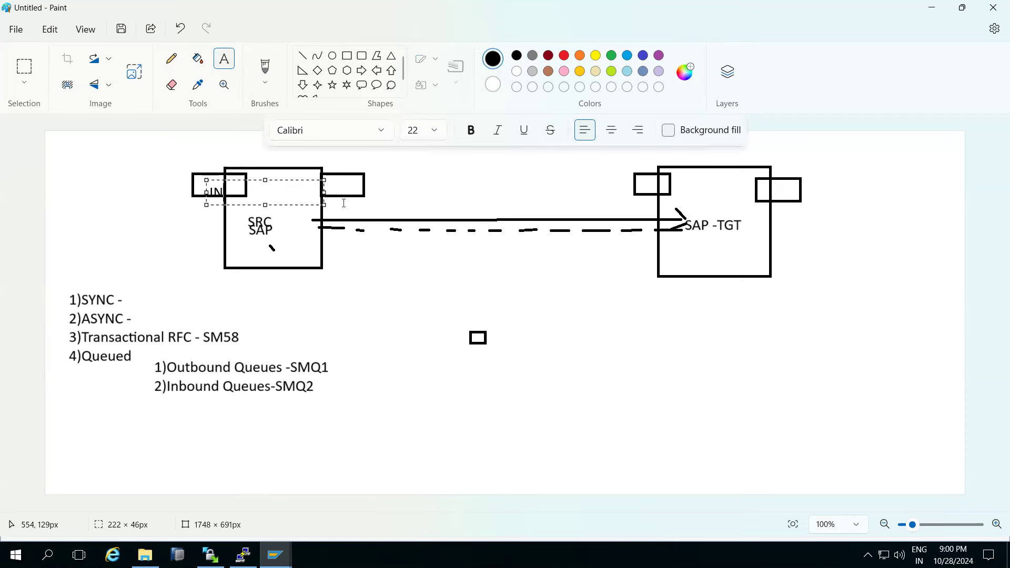
click(335, 183)
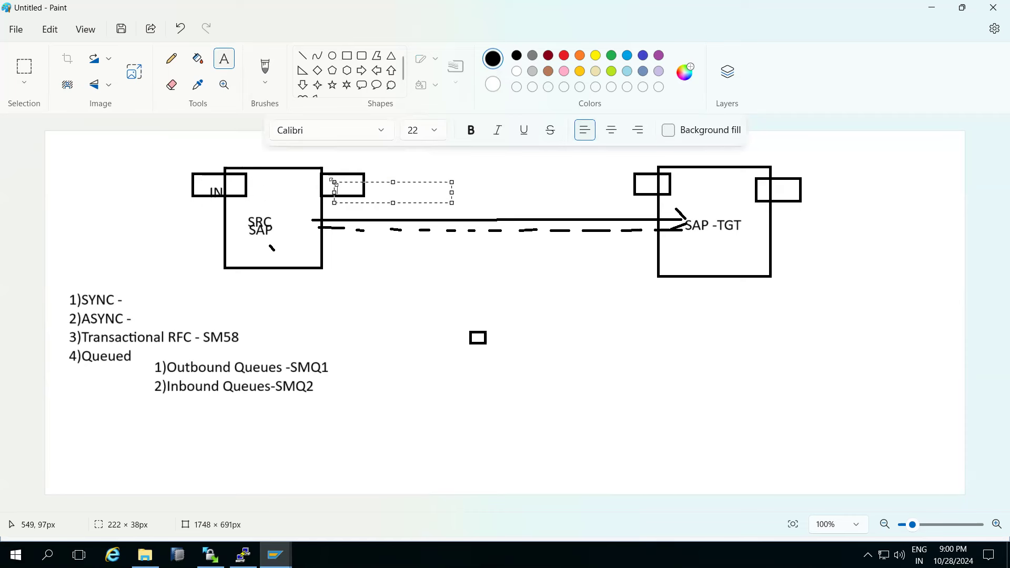
text(OUT)
drag(394, 182, 383, 174)
click(525, 241)
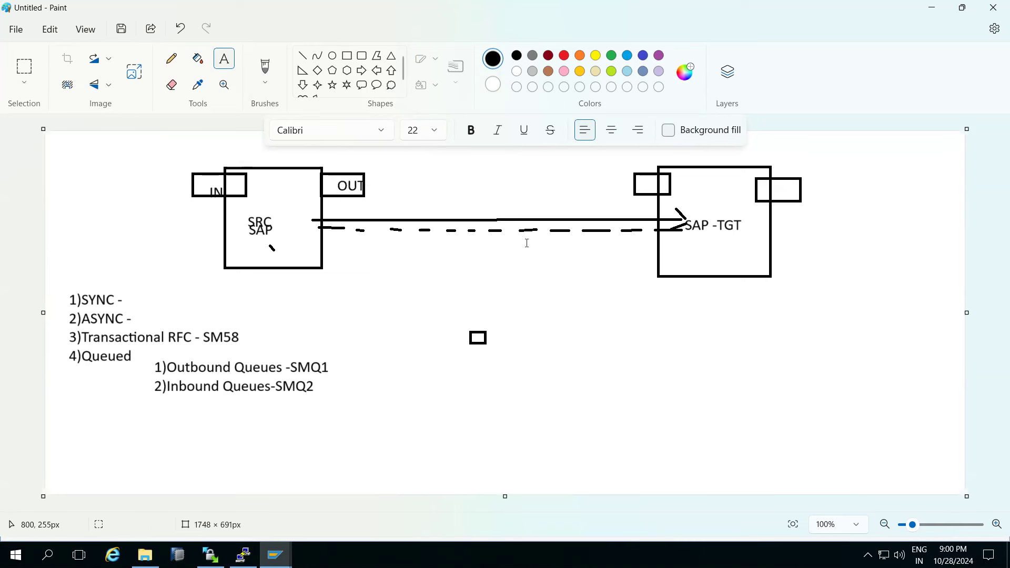
Label the TGT box's left corner rectangle 'IN' and right one 'OUT', fitting the text inside.
click(644, 177)
text(IN)
click(778, 188)
click(778, 186)
text(OUT)
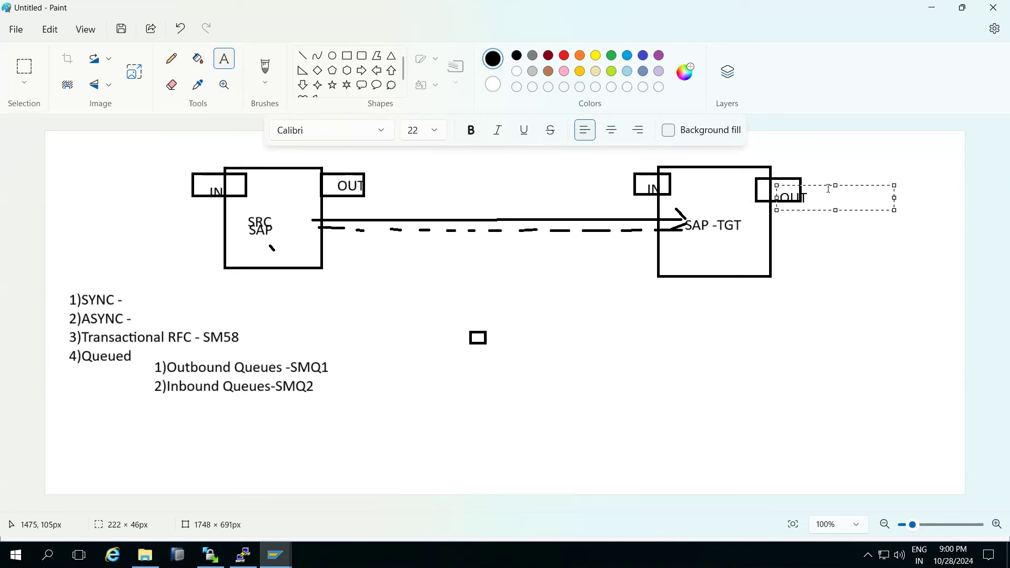
drag(837, 188, 836, 180)
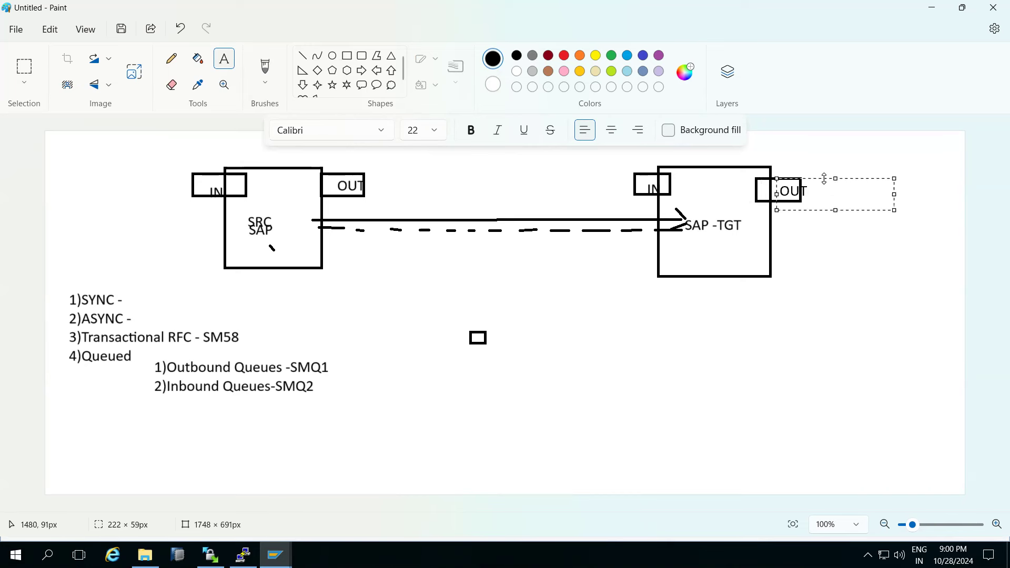
drag(777, 195, 768, 195)
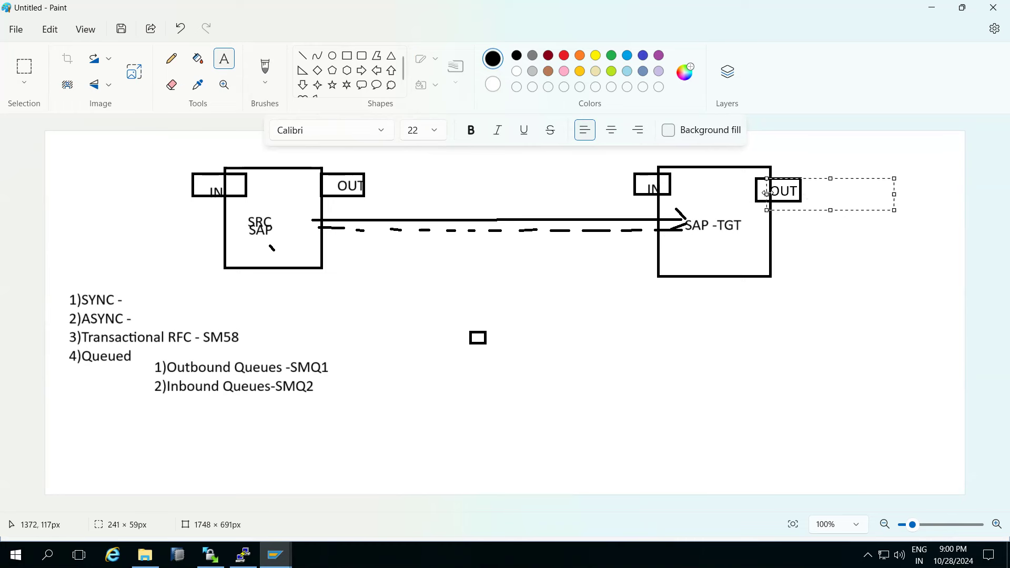
click(807, 225)
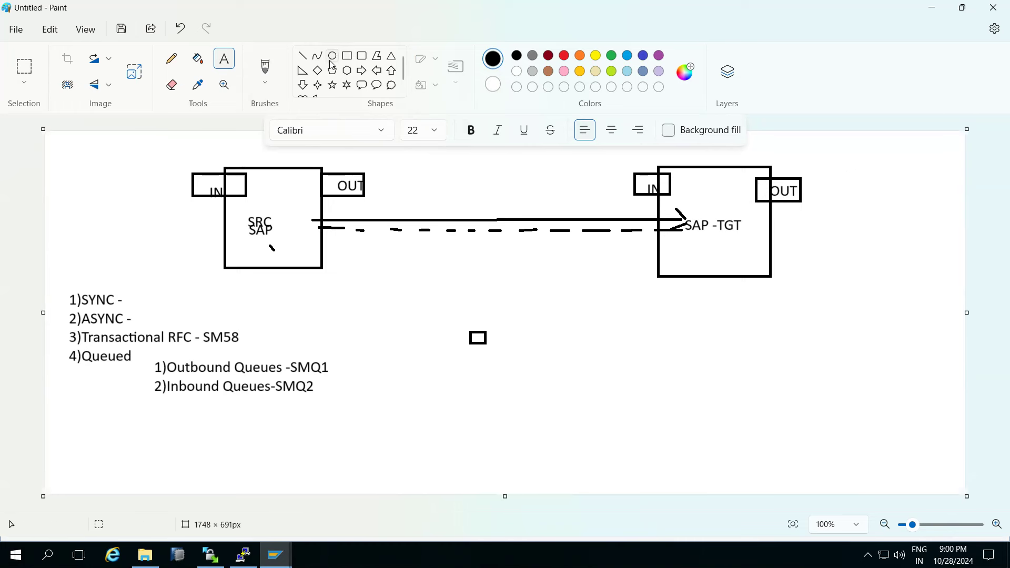
click(299, 56)
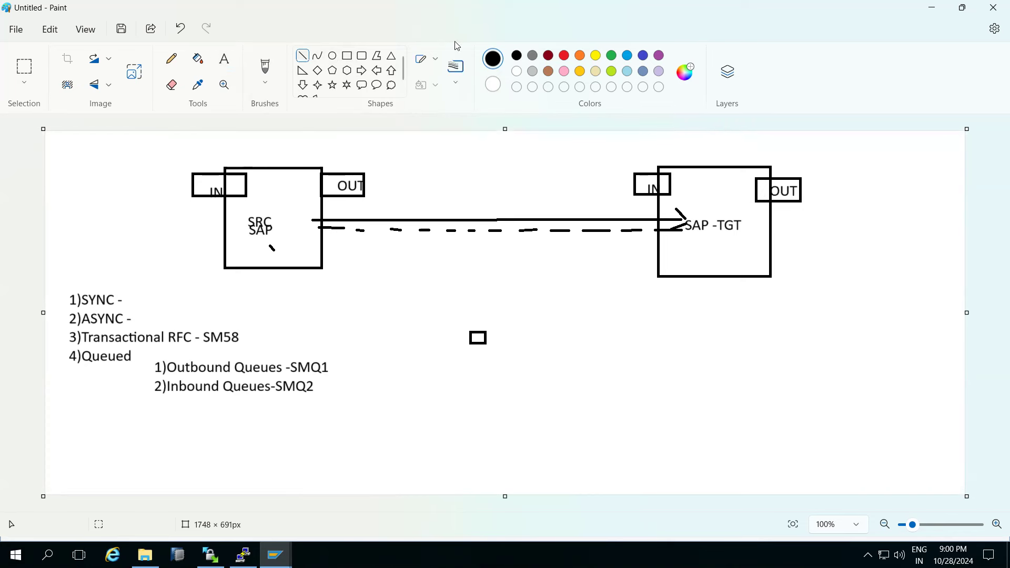
Draw red lines with arrowheads linking SAP, the OUT box and the SRC IN box.
click(563, 59)
mouse_move(272, 235)
mouse_down()
mouse_move(329, 184)
mouse_move(649, 184)
mouse_move(676, 202)
mouse_move(698, 242)
mouse_move(701, 229)
mouse_move(696, 249)
mouse_move(736, 228)
mouse_move(761, 190)
mouse_move(797, 185)
mouse_move(813, 164)
mouse_move(692, 127)
mouse_move(114, 141)
mouse_up()
drag(205, 185, 113, 145)
click(178, 160)
mouse_move(185, 169)
mouse_down()
mouse_move(198, 181)
mouse_move(179, 187)
mouse_move(197, 182)
mouse_up()
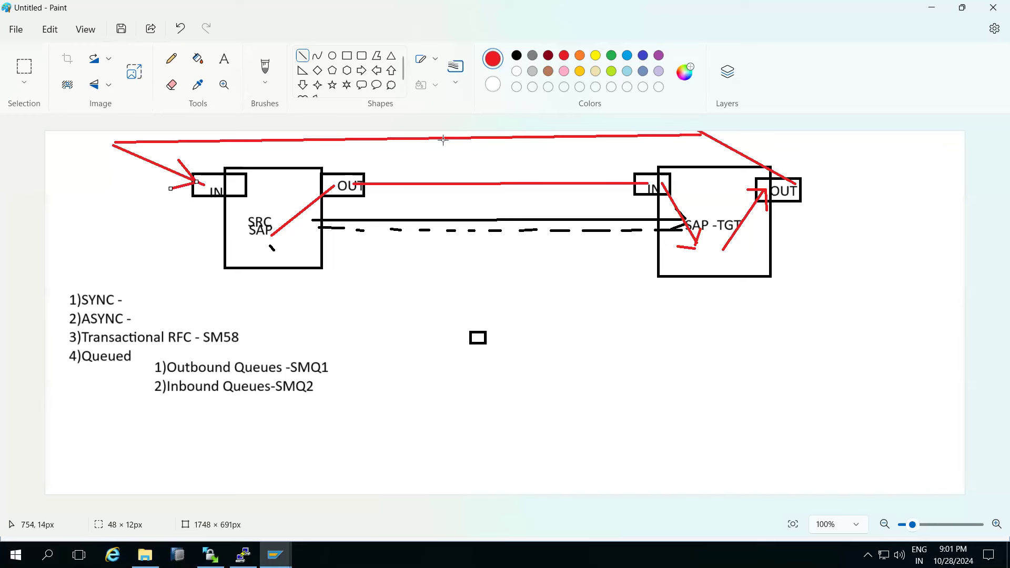
drag(447, 149, 430, 139)
click(447, 130)
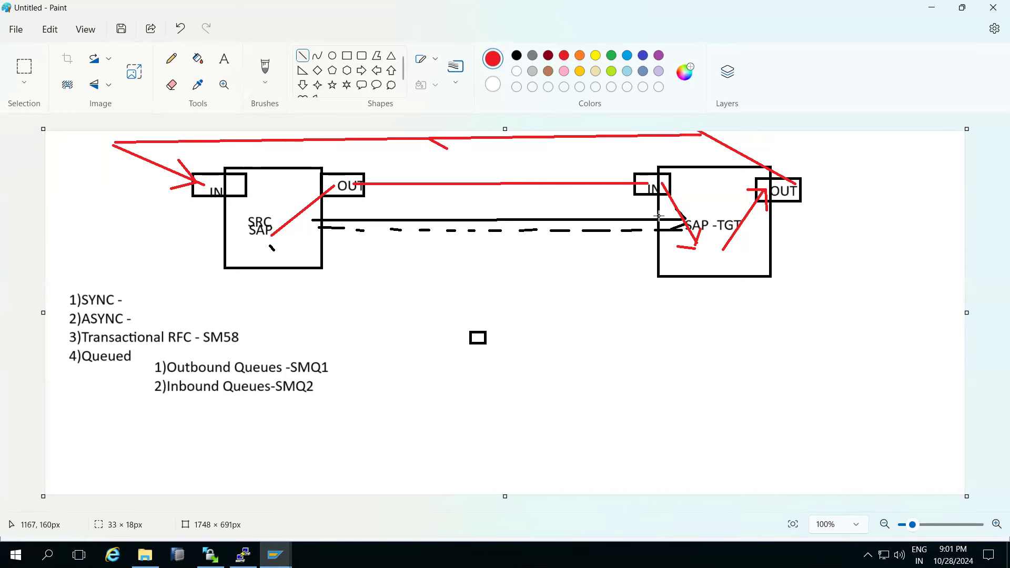
click(276, 555)
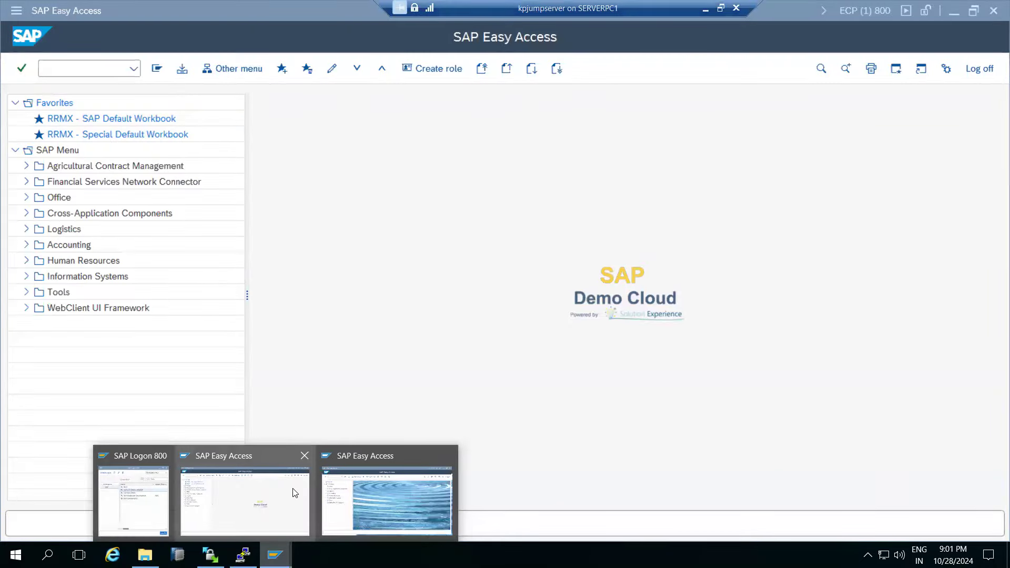
click(269, 494)
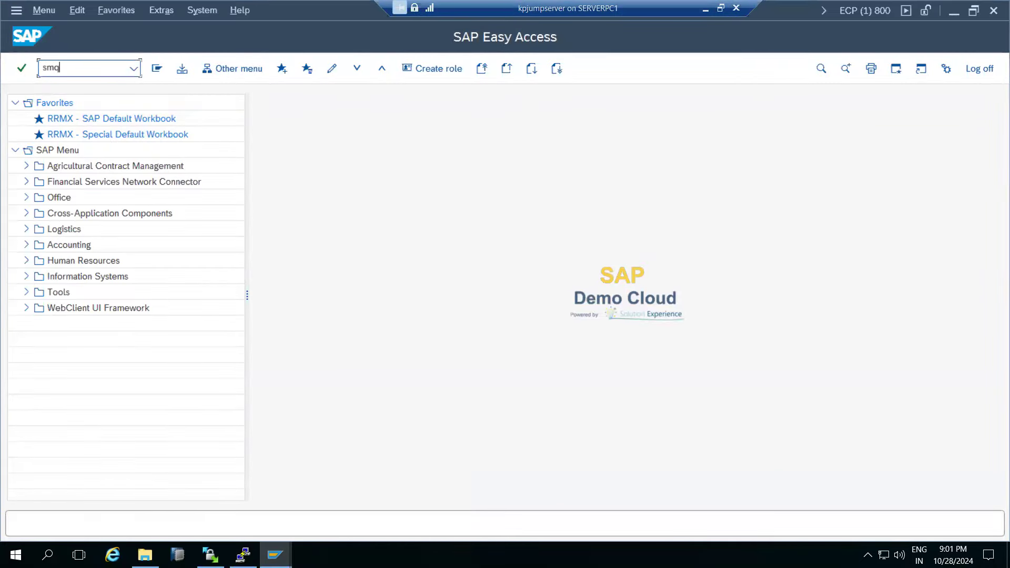
text(1)
key(Return)
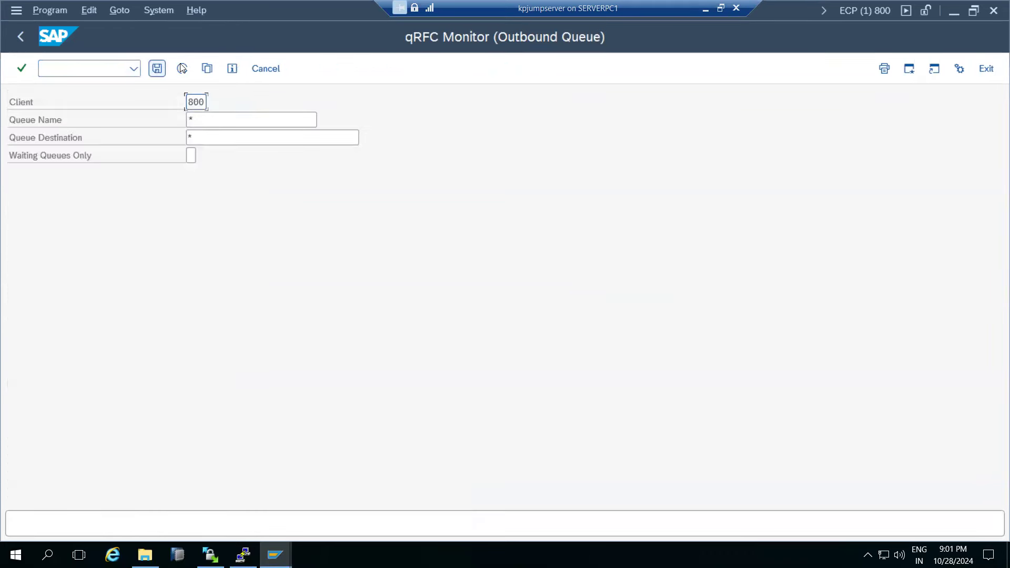
click(182, 68)
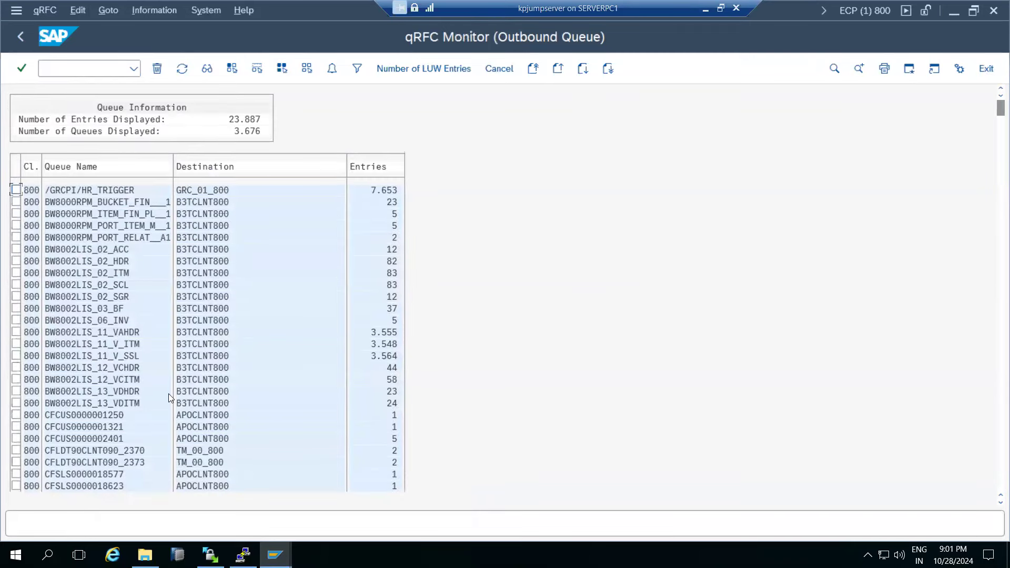
double_click(105, 188)
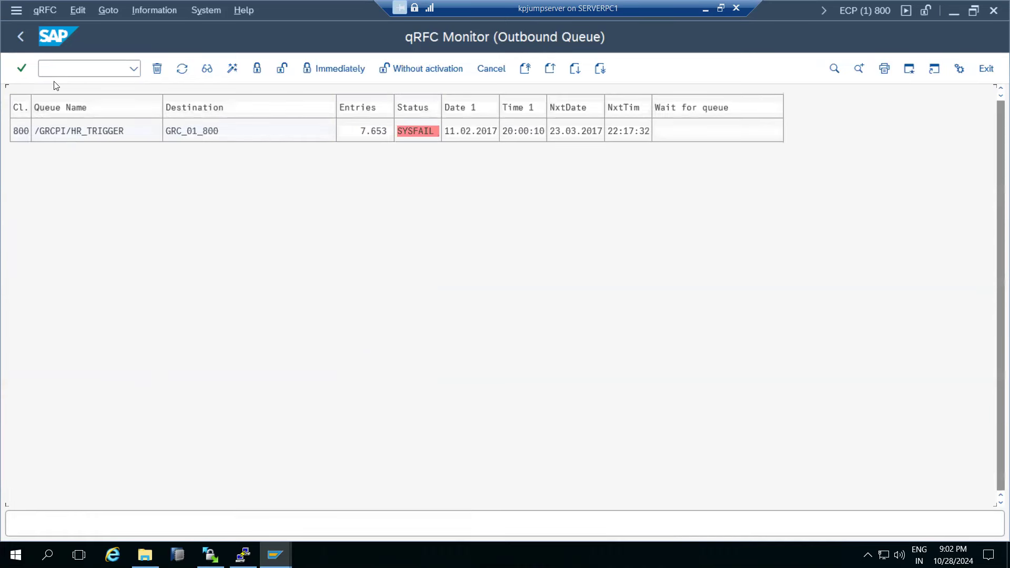
click(20, 42)
click(20, 41)
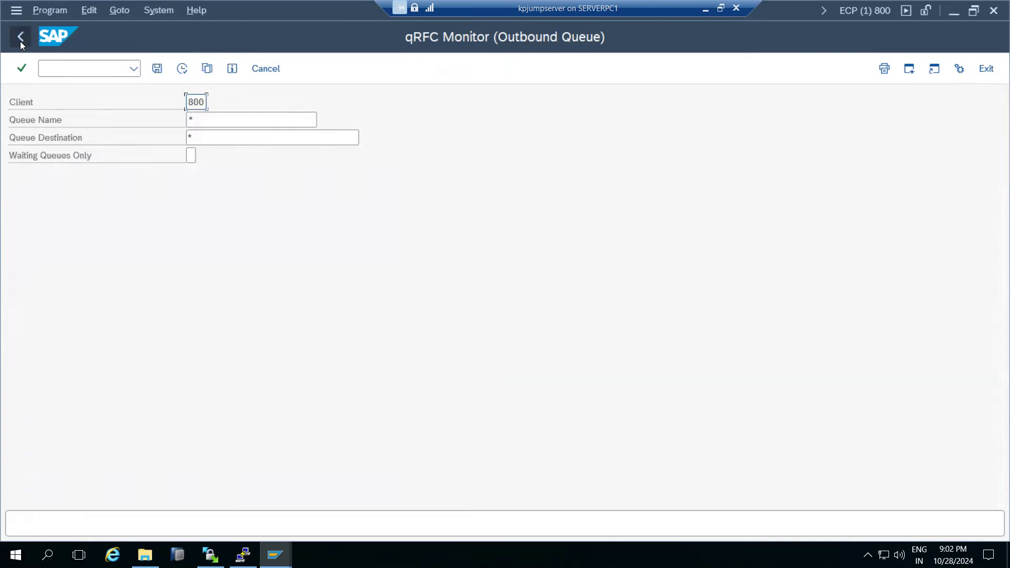
click(20, 41)
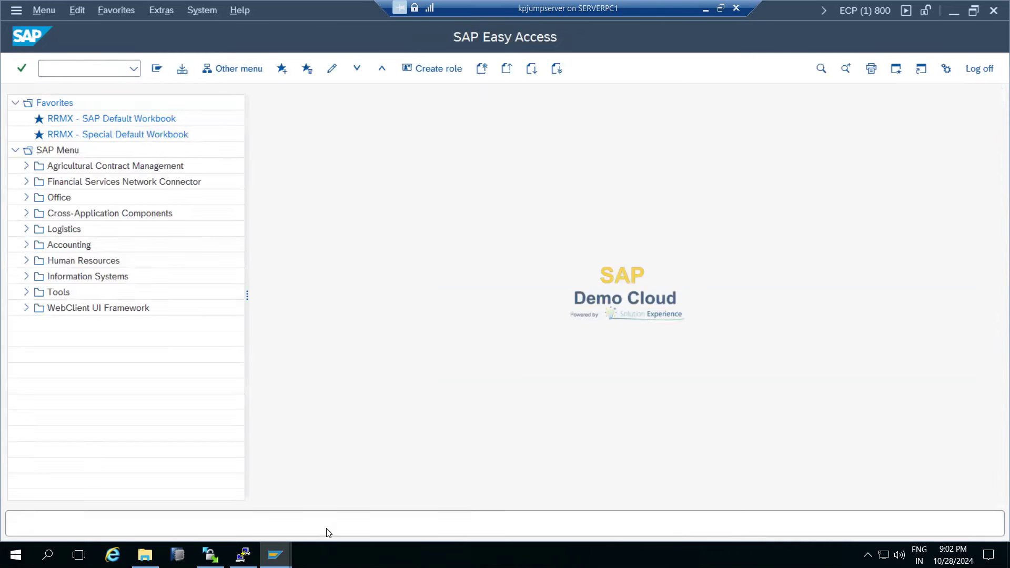
click(275, 555)
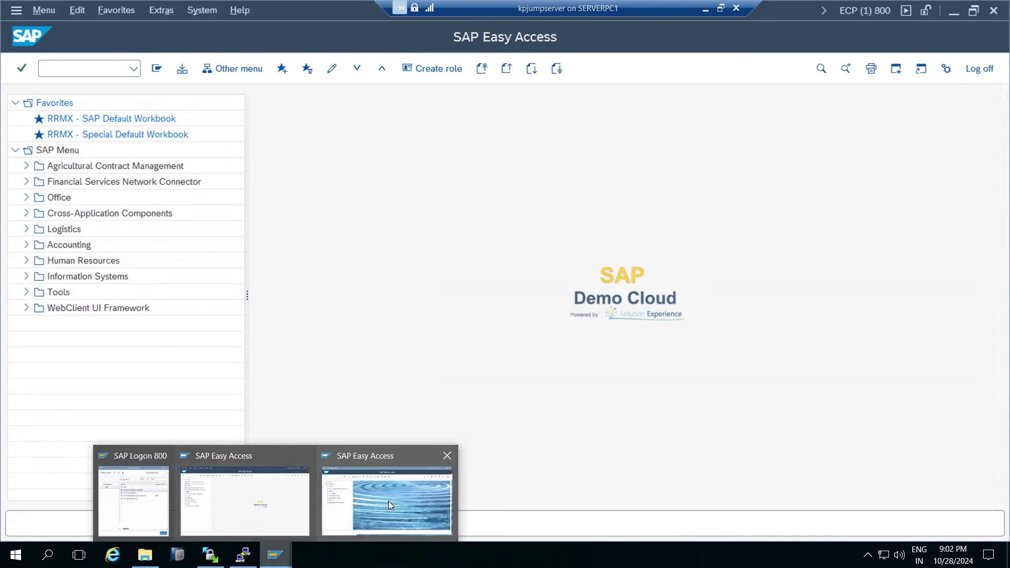
Tick off SMQ1, SMQ2 and SM58 with red check marks.
click(389, 501)
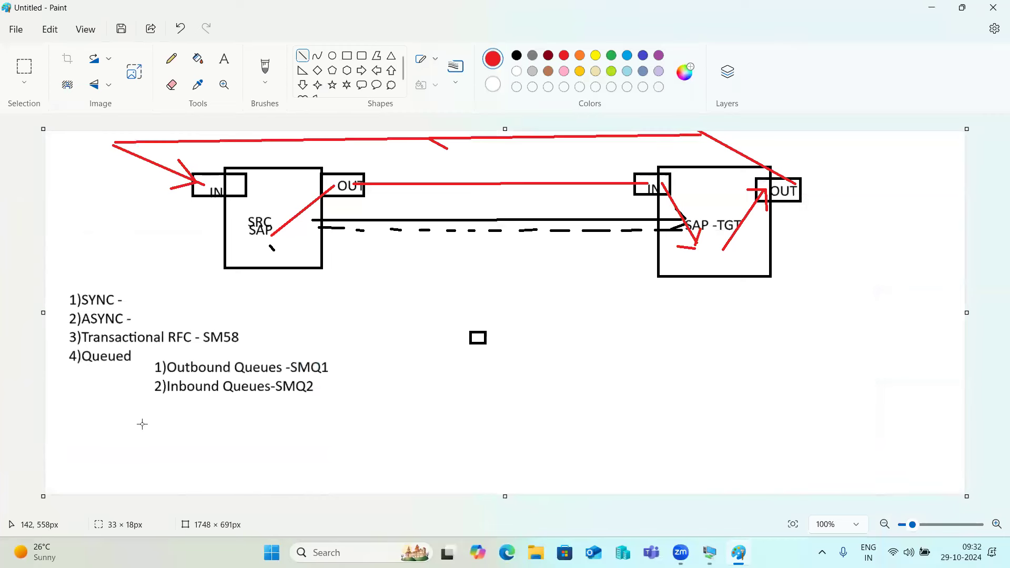
drag(331, 367, 343, 353)
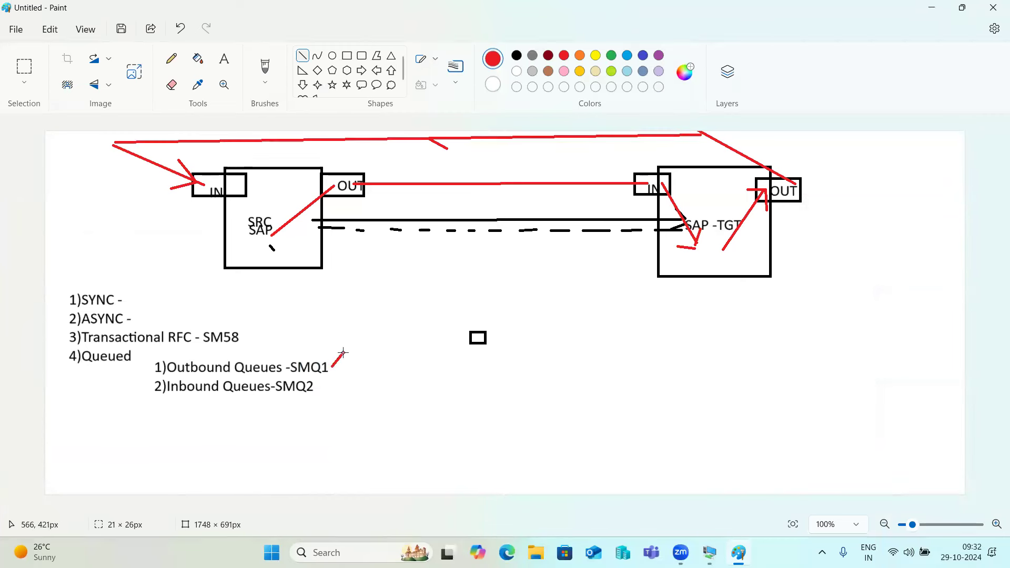
drag(321, 391, 332, 383)
drag(243, 335, 249, 327)
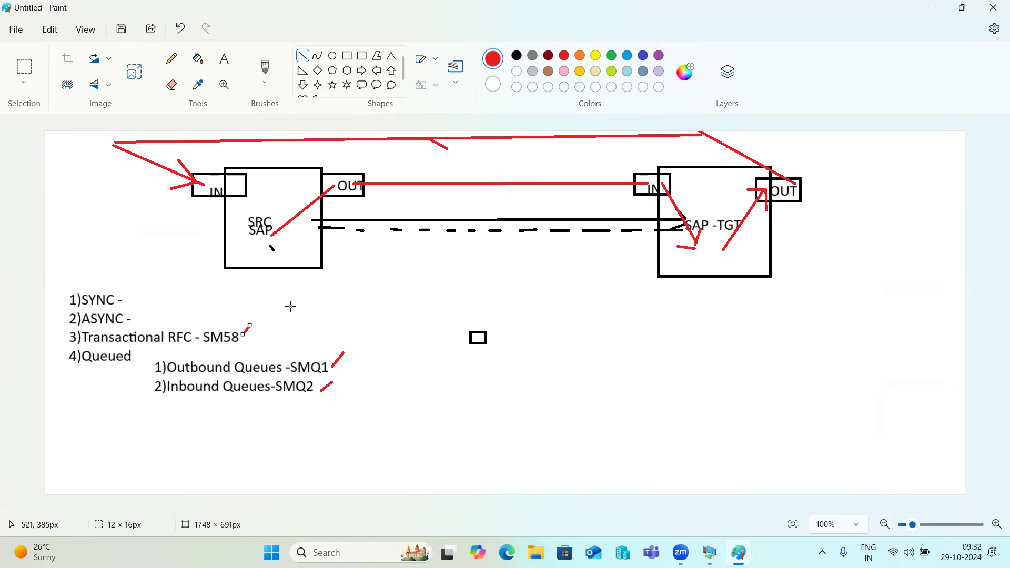
Add a red note 'Creation of Queues :' with a dashed line, listing SMQR and SMQS.
click(221, 61)
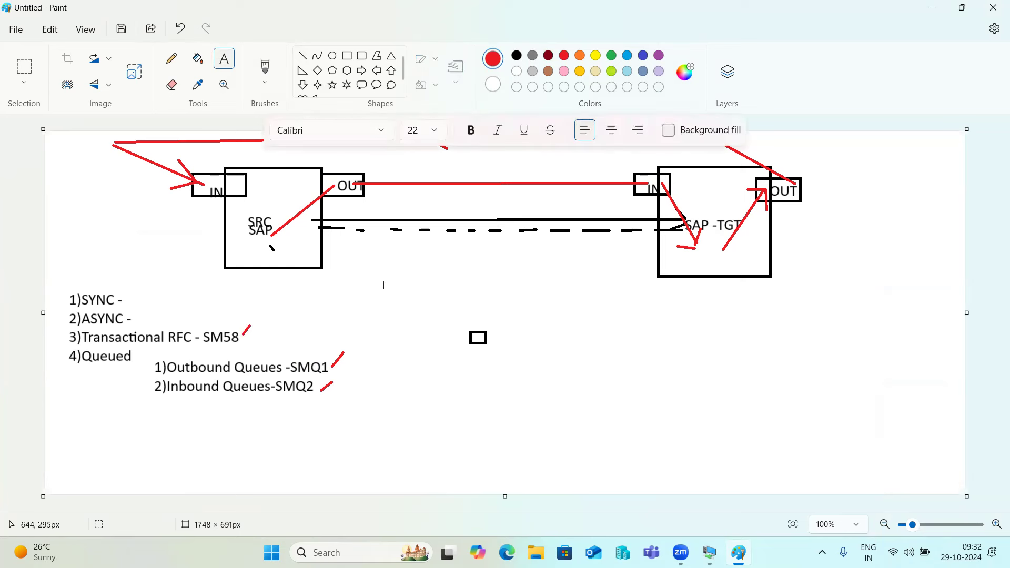
drag(534, 306, 932, 471)
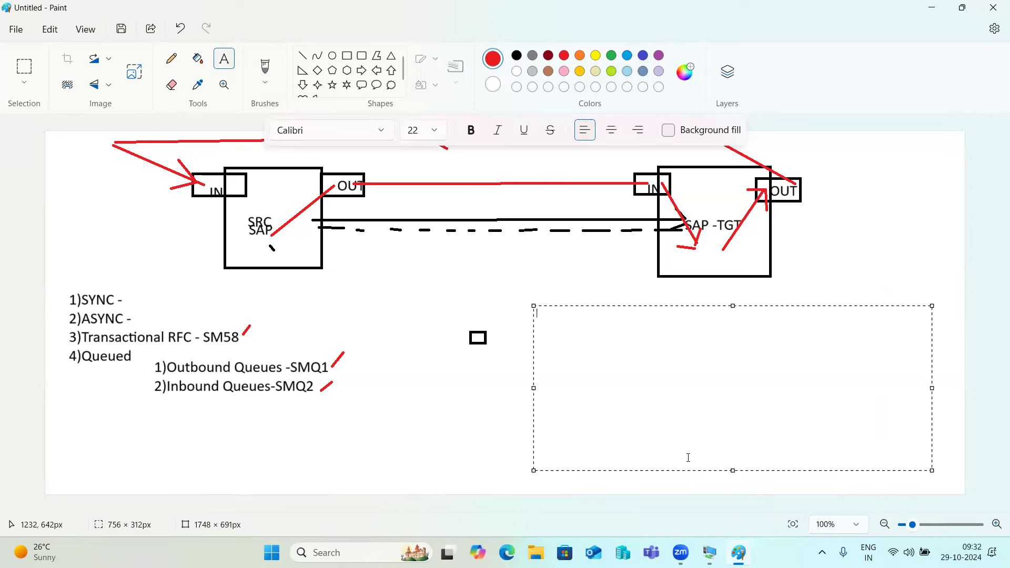
text(Creation of Queue)
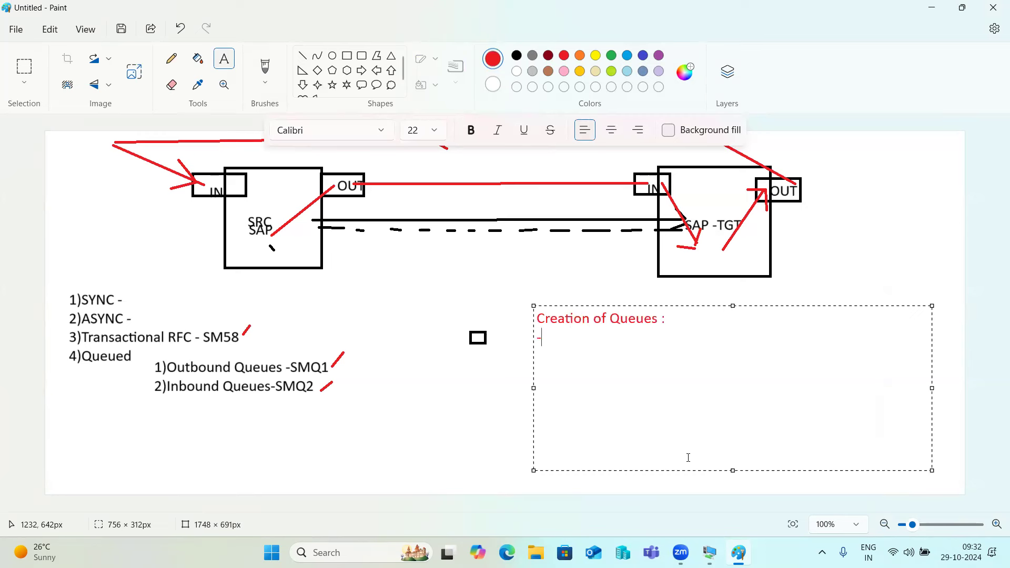
text(s :)
key(Return)
text(--------------------------- )
text(SMQR)
key(Return)
text(SMQS)
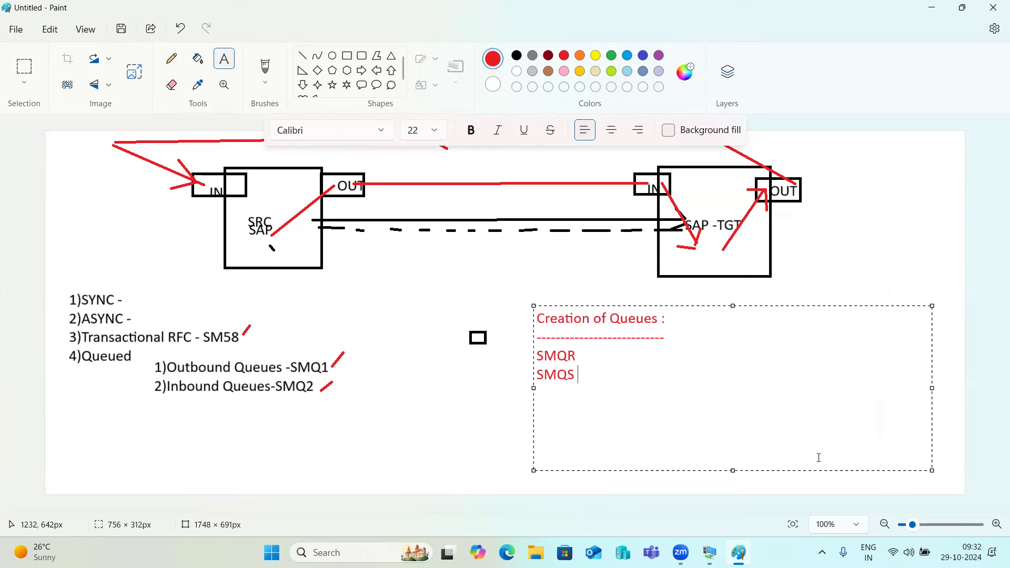
In the SAP session, run transaction SMQR to open the QIN Scheduler.
click(710, 552)
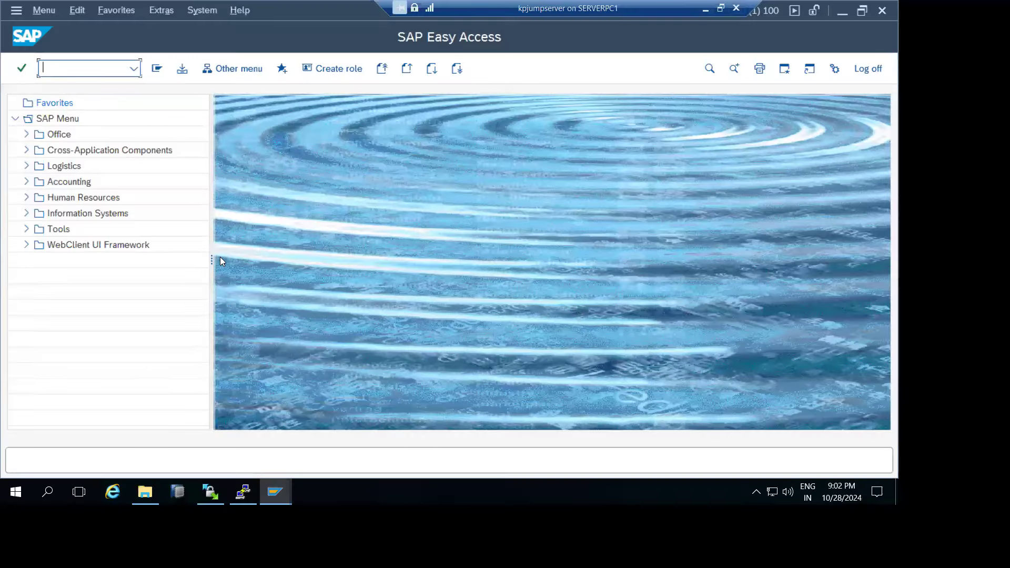
text(smqr)
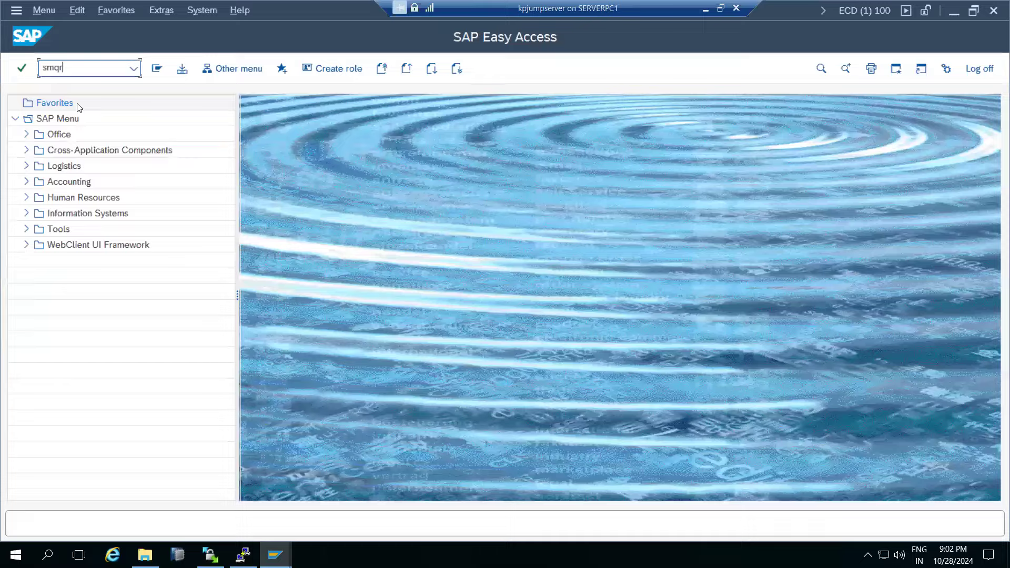
key(Return)
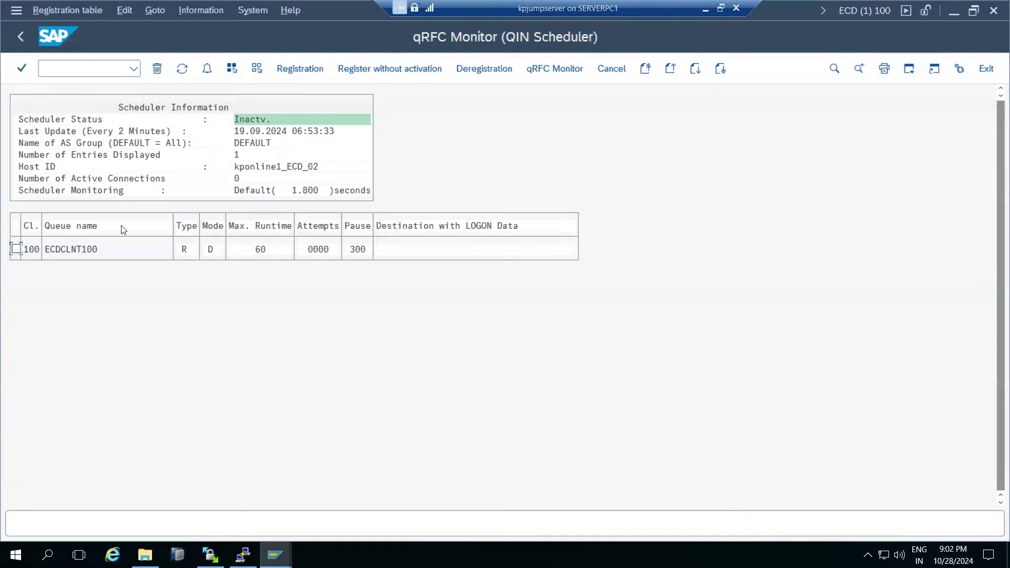
click(550, 67)
Register inbound queue XB* in the QIN Scheduler.
click(298, 69)
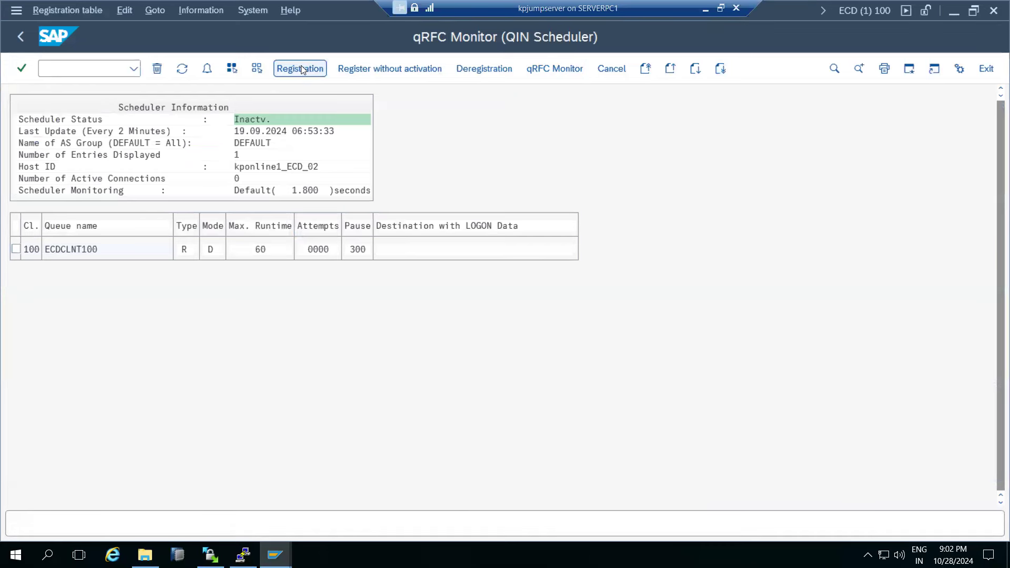
click(222, 220)
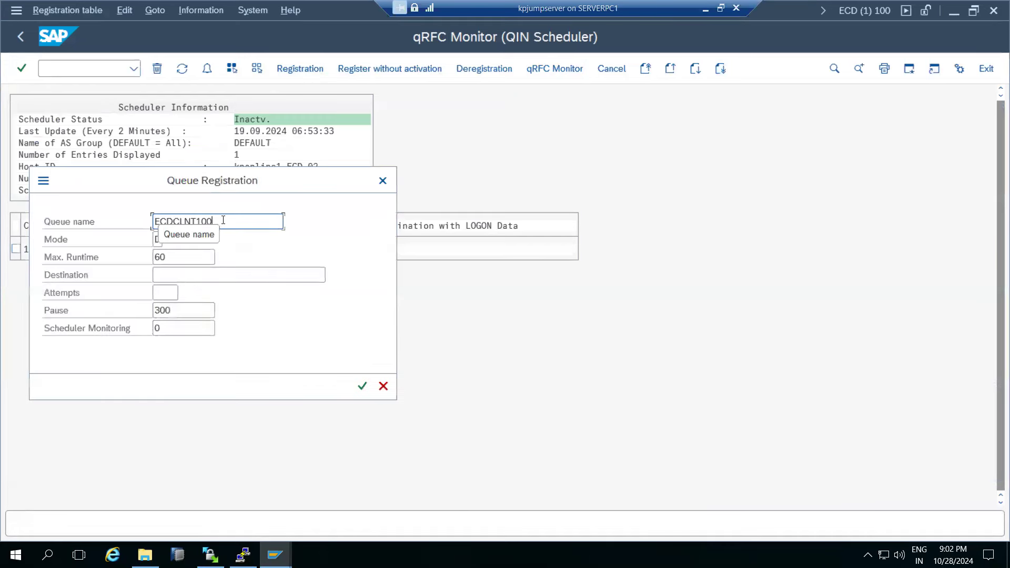
double_click(223, 220)
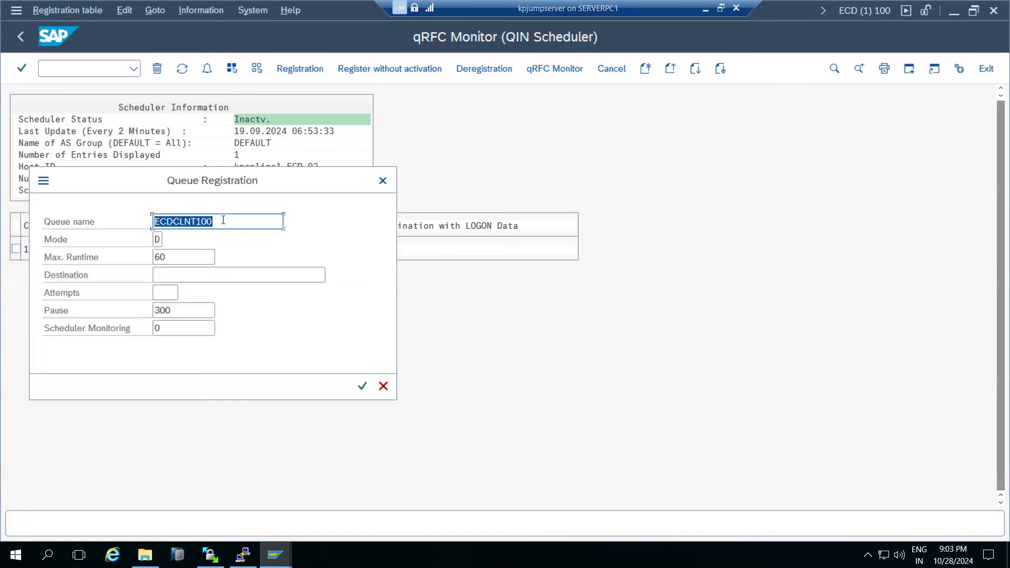
text(B)
key(BackSpace)
text(XB)
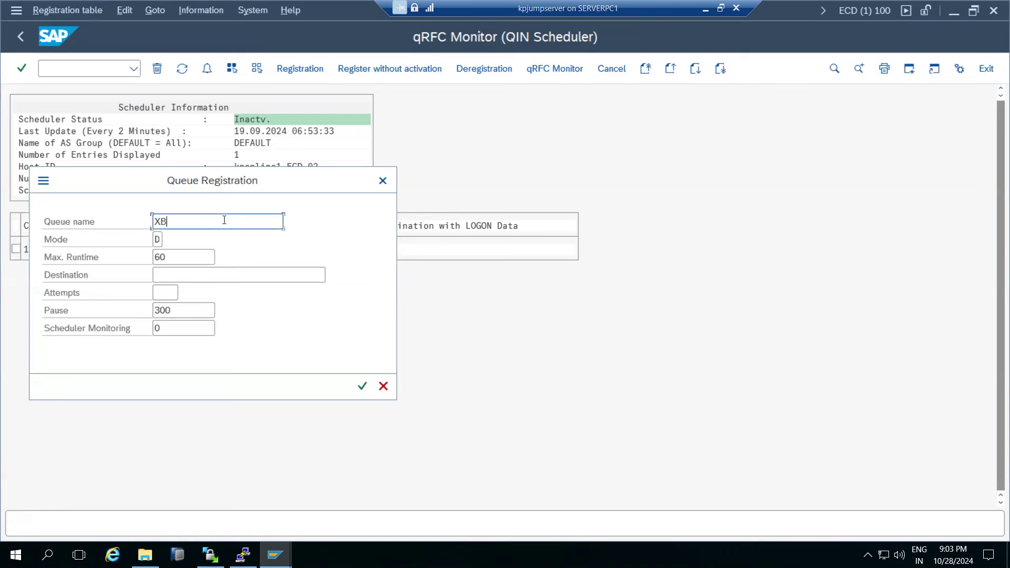
text(*)
click(362, 386)
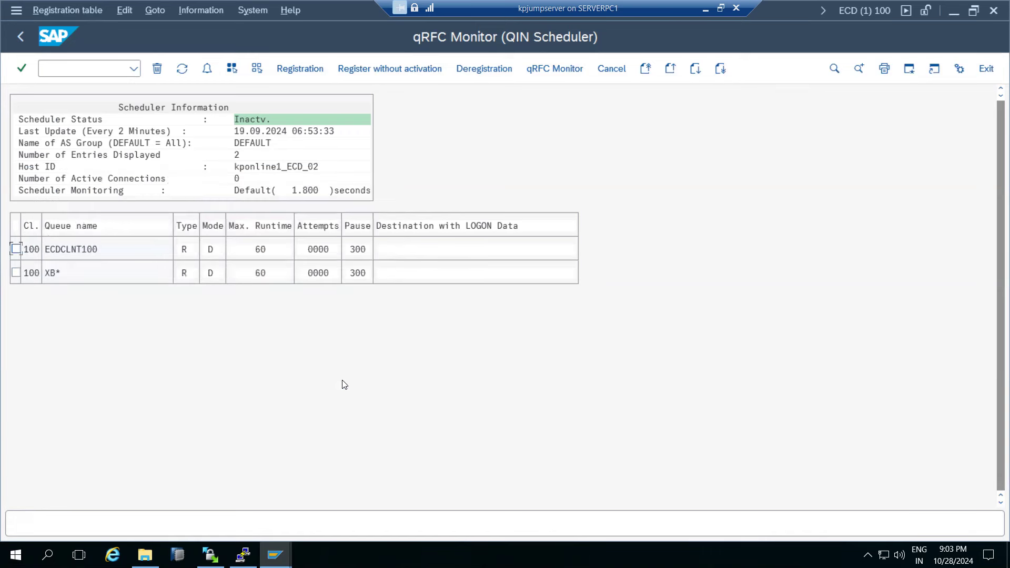
Register inbound queue XA* as a further scheduler entry.
click(284, 71)
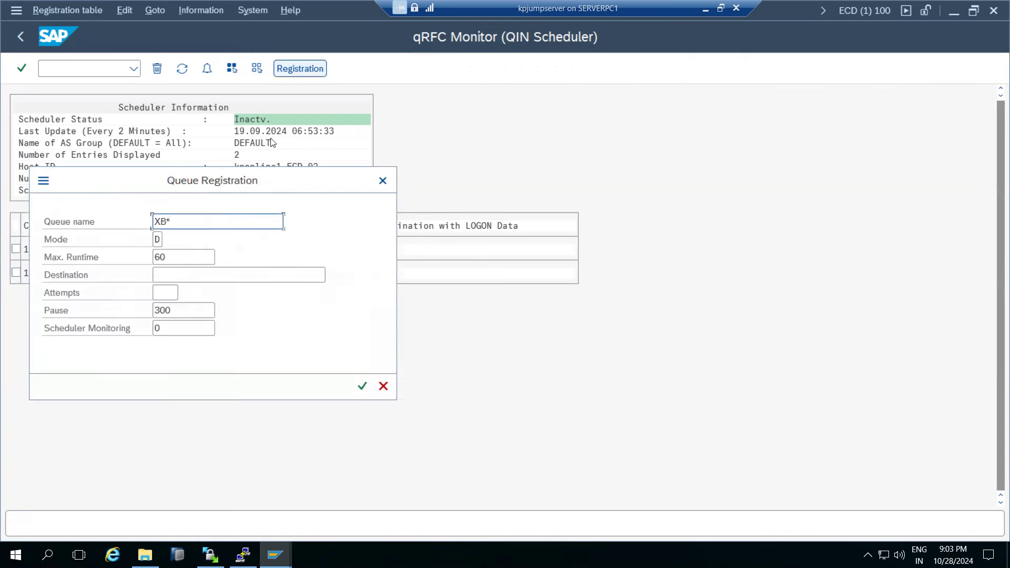
click(220, 222)
key(BackSpace)
key(BackSpace)
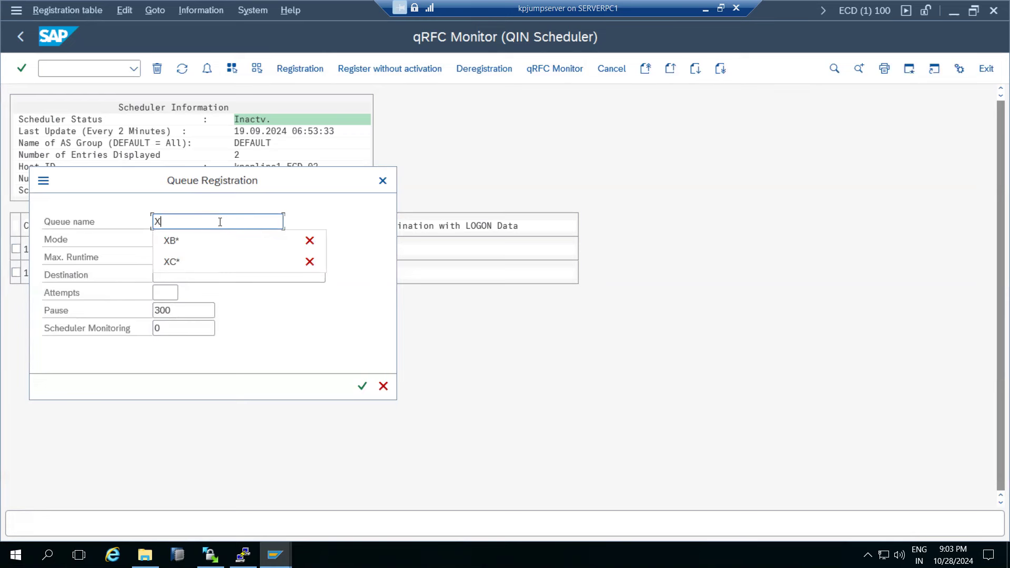
text(A)
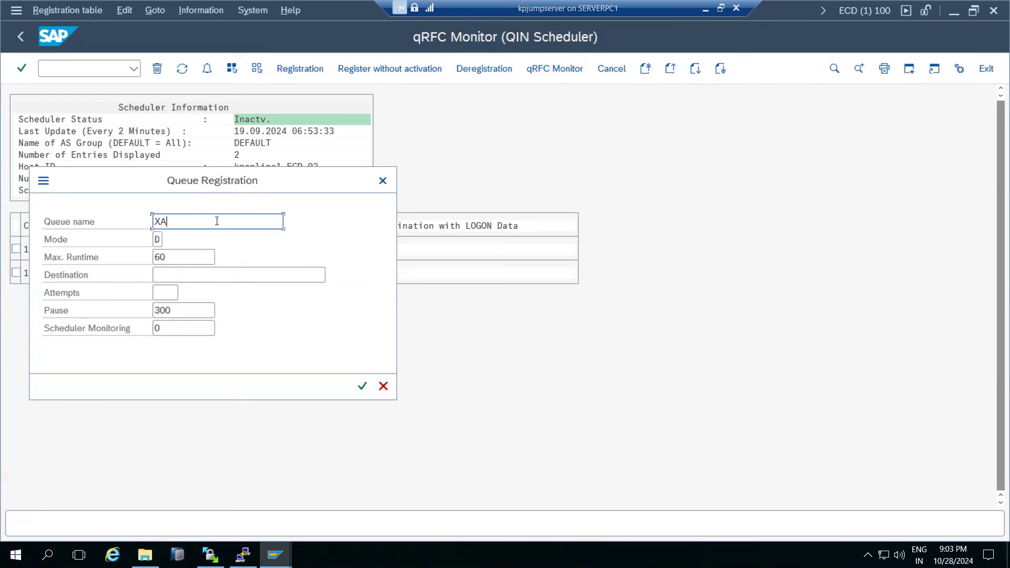
text(*)
click(362, 387)
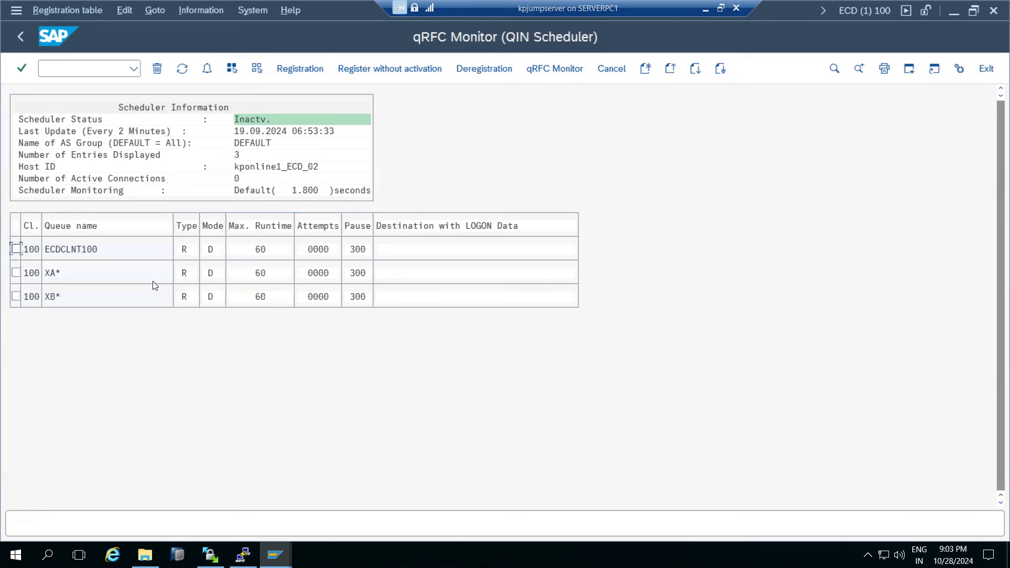
Go back from the QIN Scheduler to the SAP Easy Access menu.
click(20, 37)
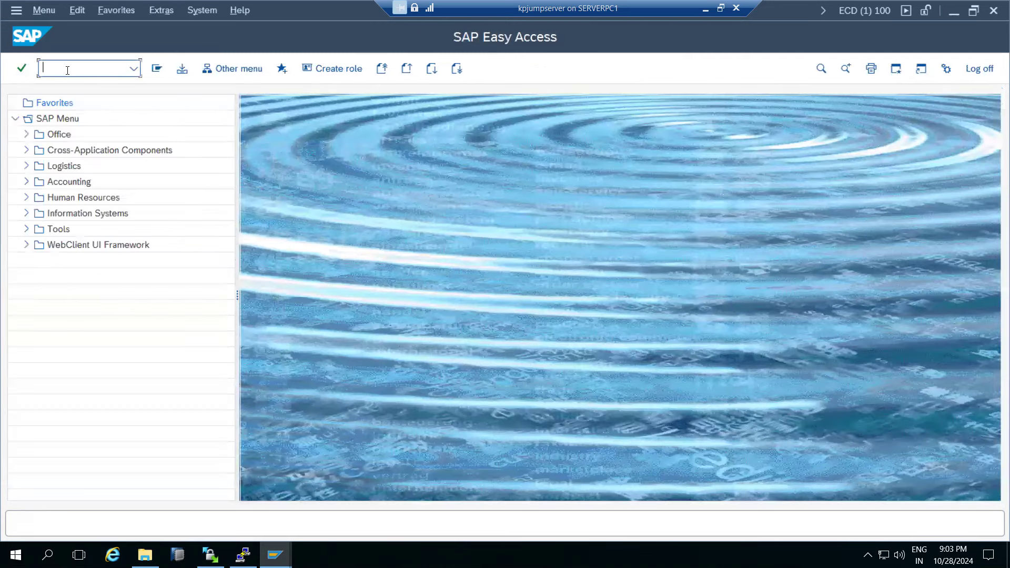
Open SMQS and register RFC destination ECD in the QOUT Scheduler.
text(smqs)
key(Return)
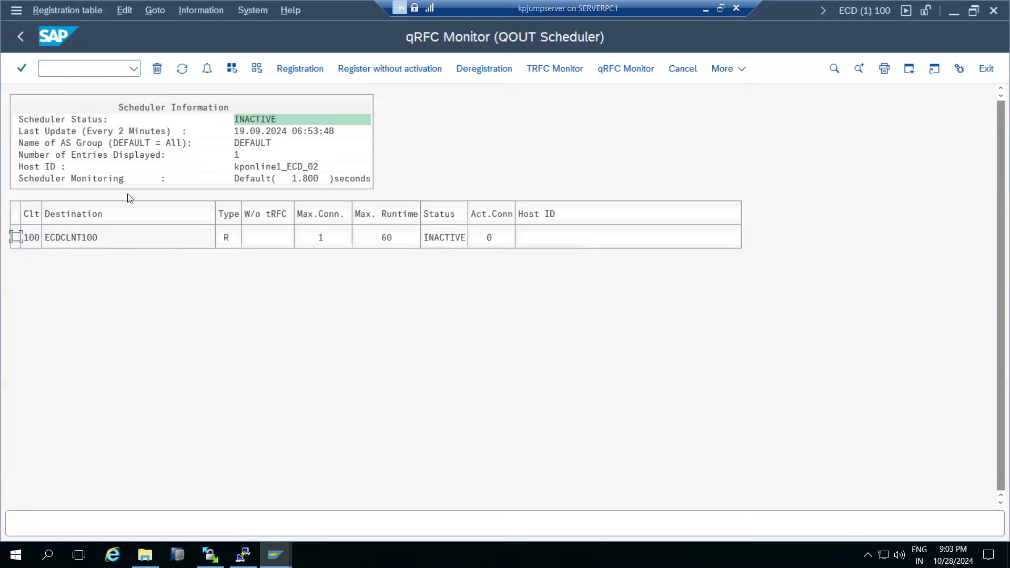
click(304, 70)
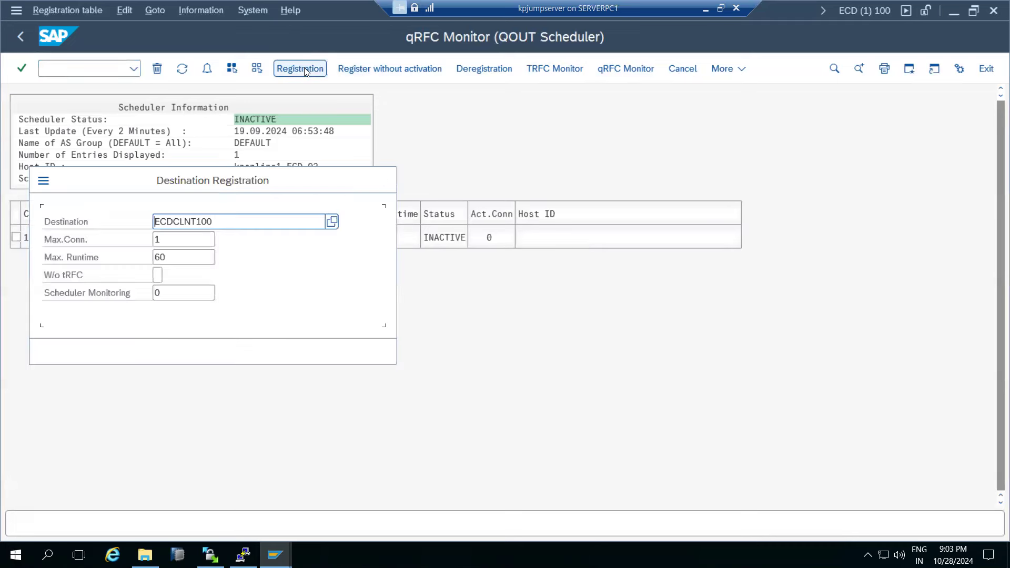
click(213, 221)
click(333, 221)
click(356, 231)
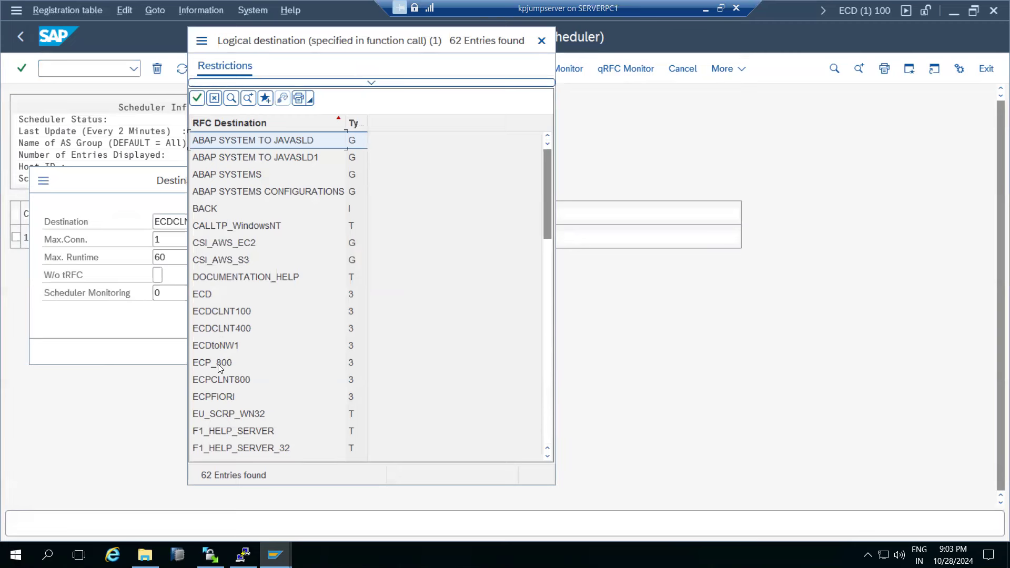
double_click(207, 298)
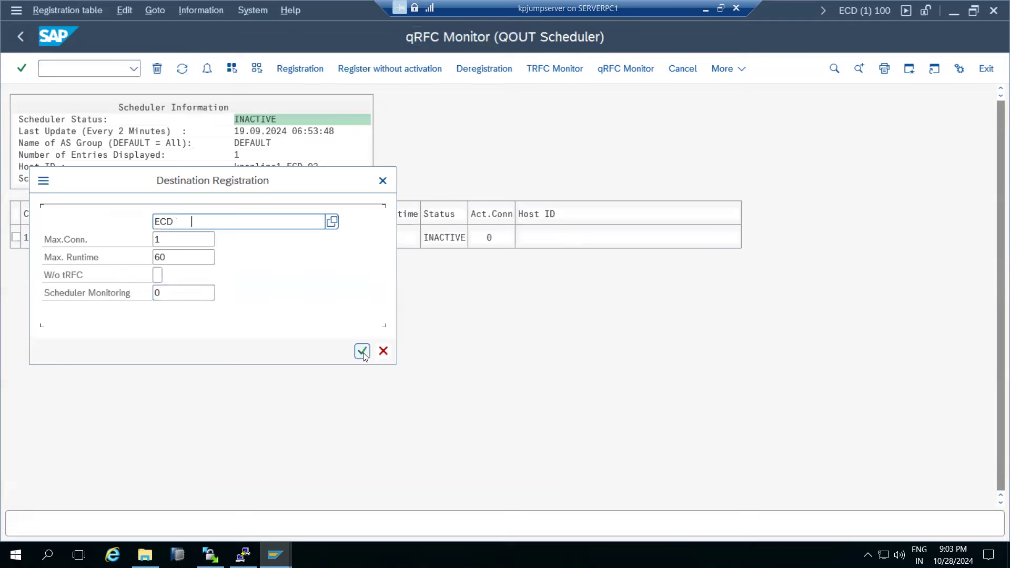
click(361, 350)
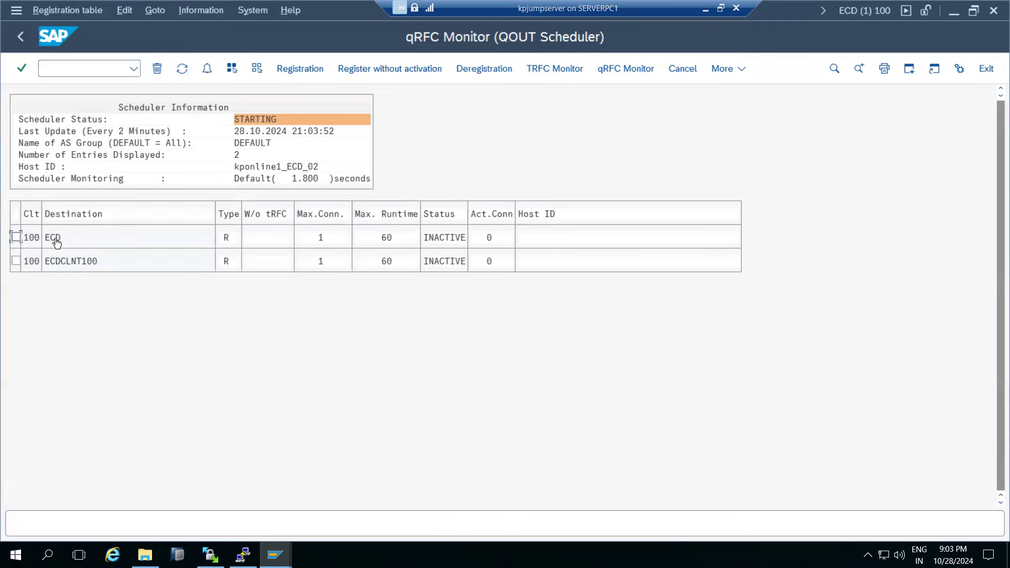
Start another registration, cancel it without choosing, and refresh the scheduler list.
click(290, 71)
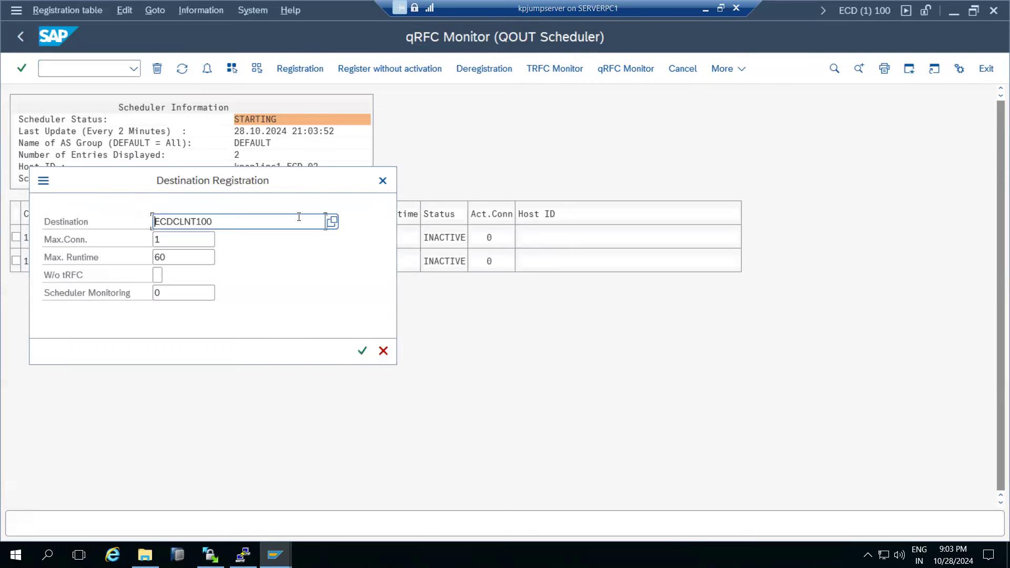
click(332, 221)
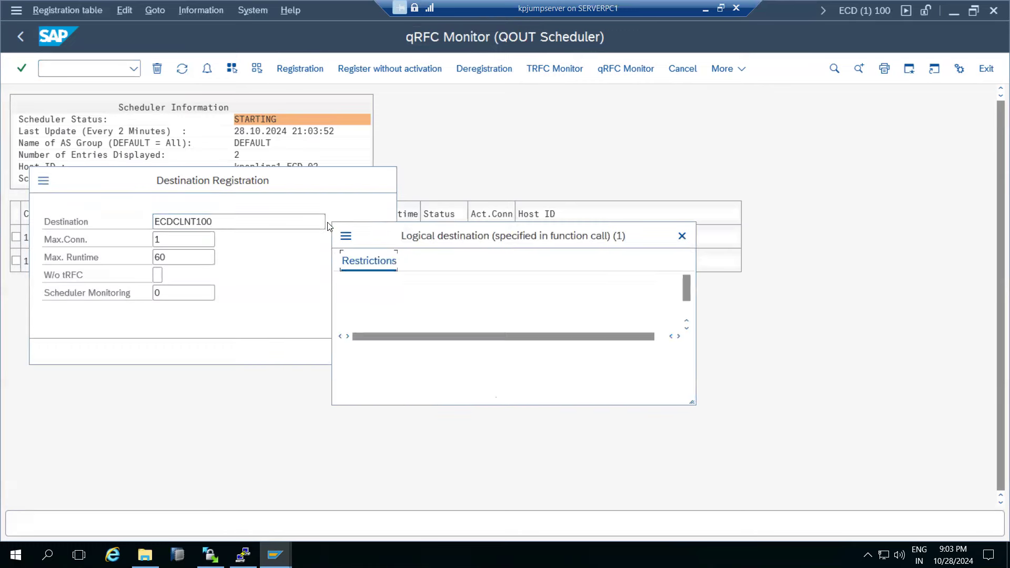
click(679, 237)
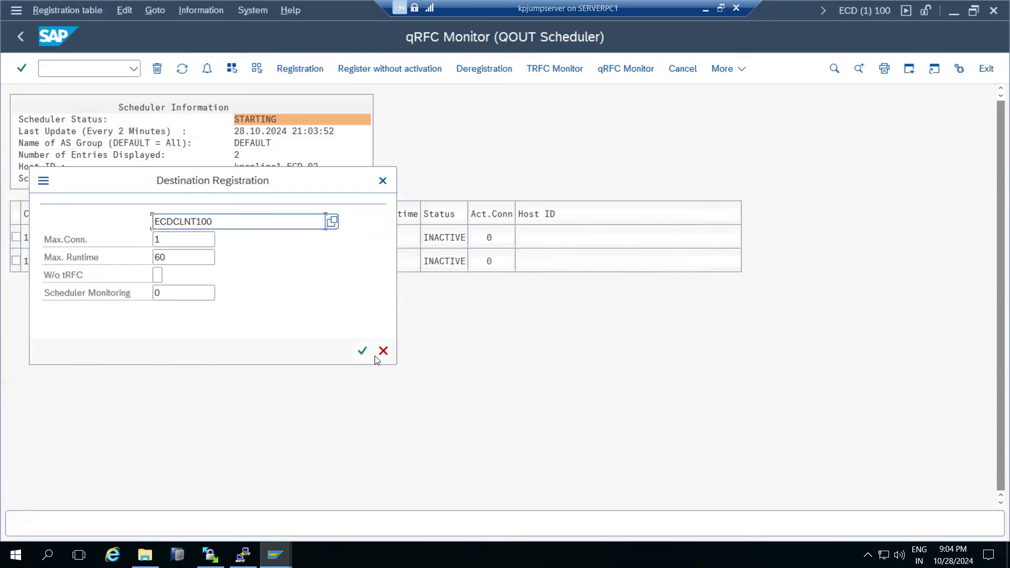
click(383, 351)
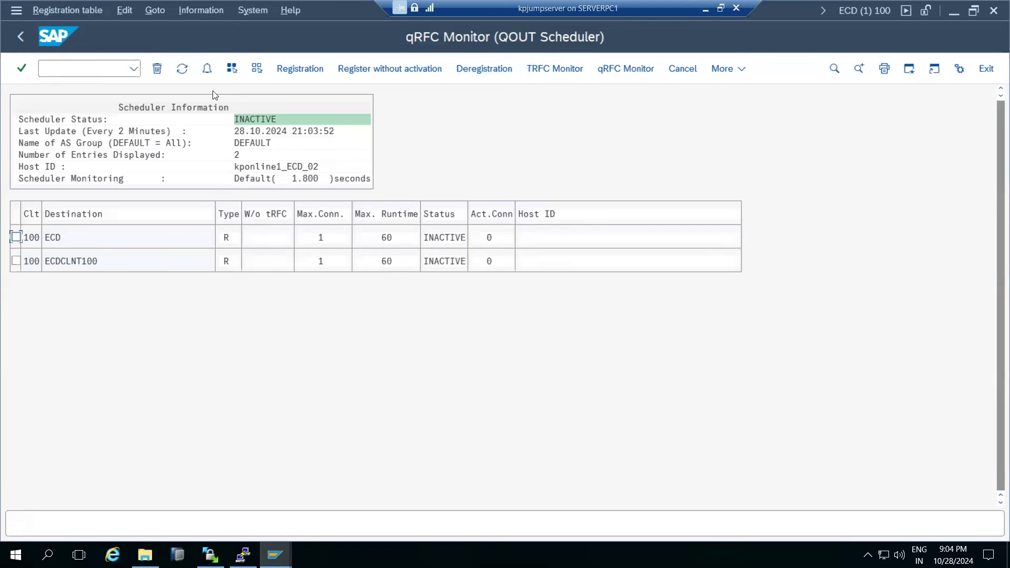
click(180, 70)
Register destination ECPCLNT800 and open its RFC destination details.
click(280, 66)
click(331, 221)
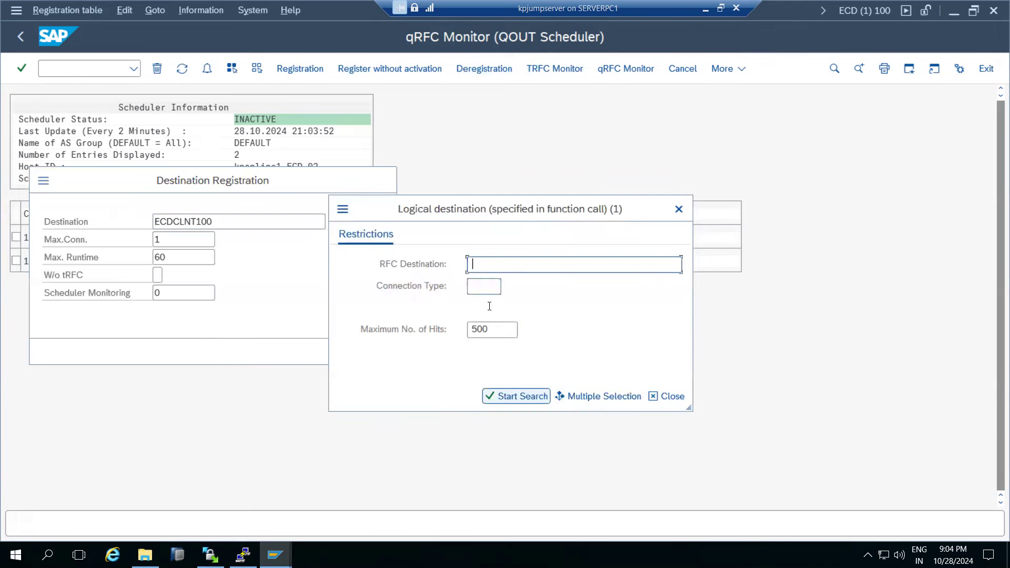
click(510, 397)
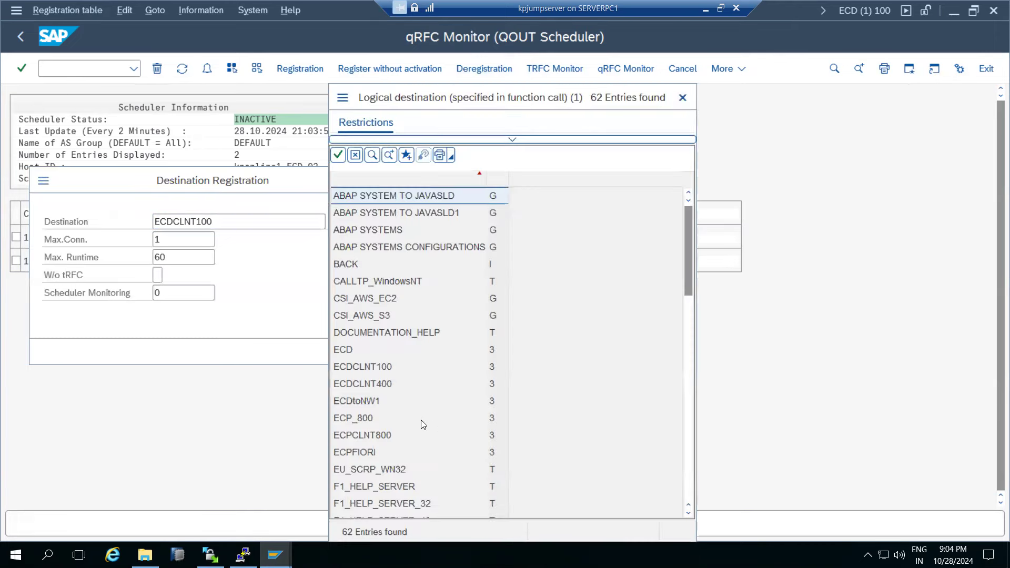
click(365, 438)
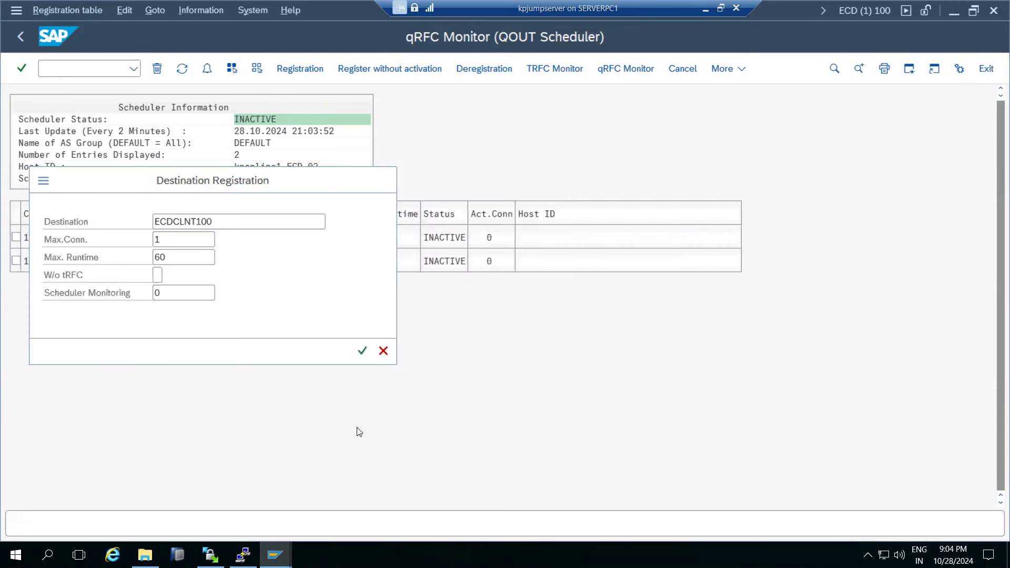
click(362, 350)
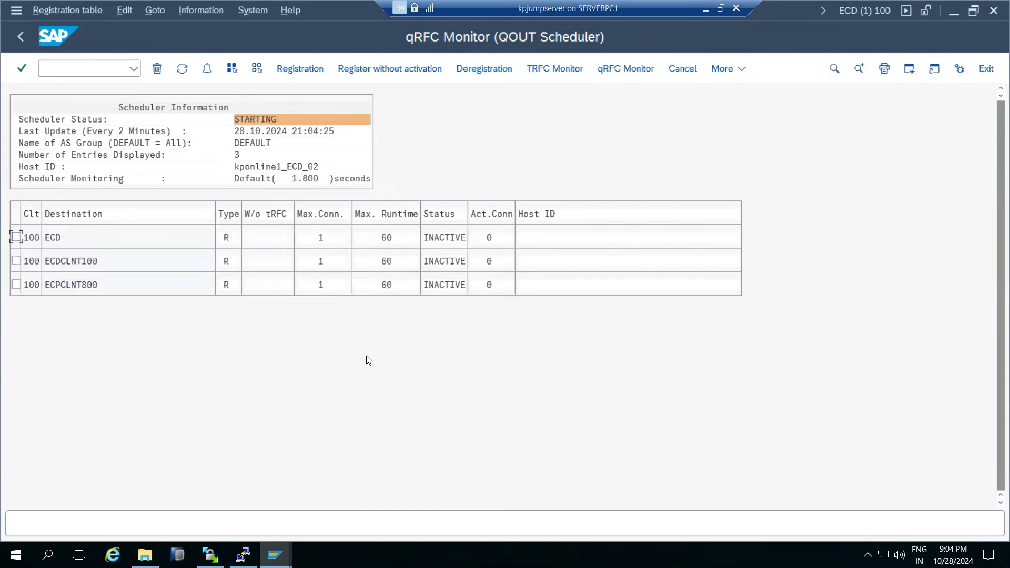
click(81, 285)
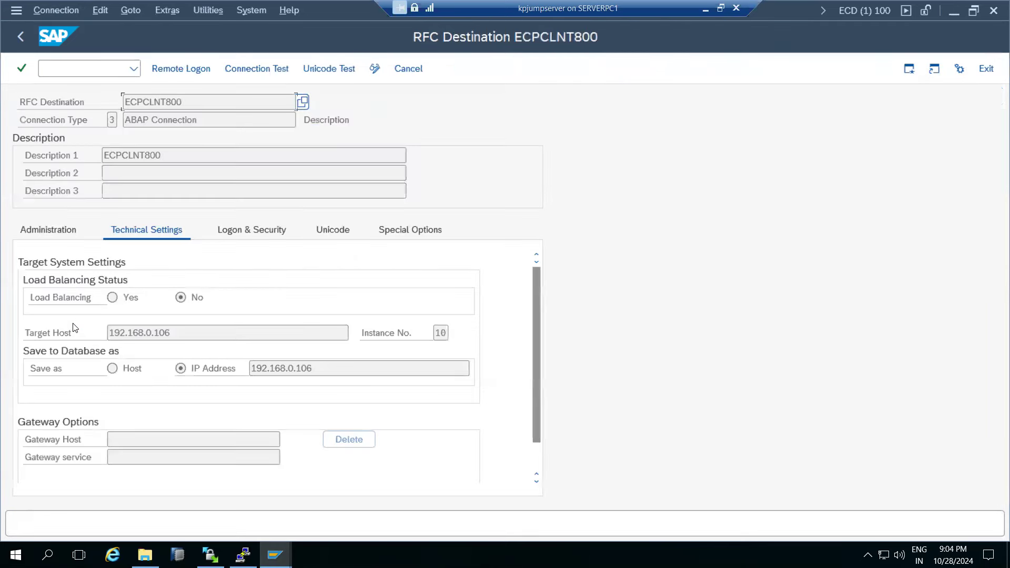
click(20, 37)
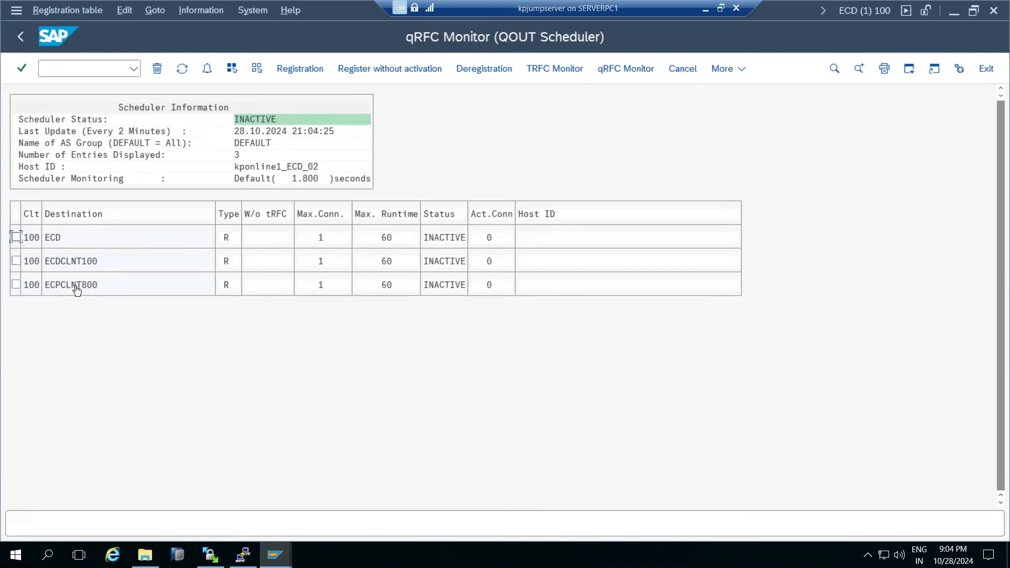
In Paint, commit the SMQS label and draw red lines toward the SRC SAP box.
key(ctrl+alt+Break)
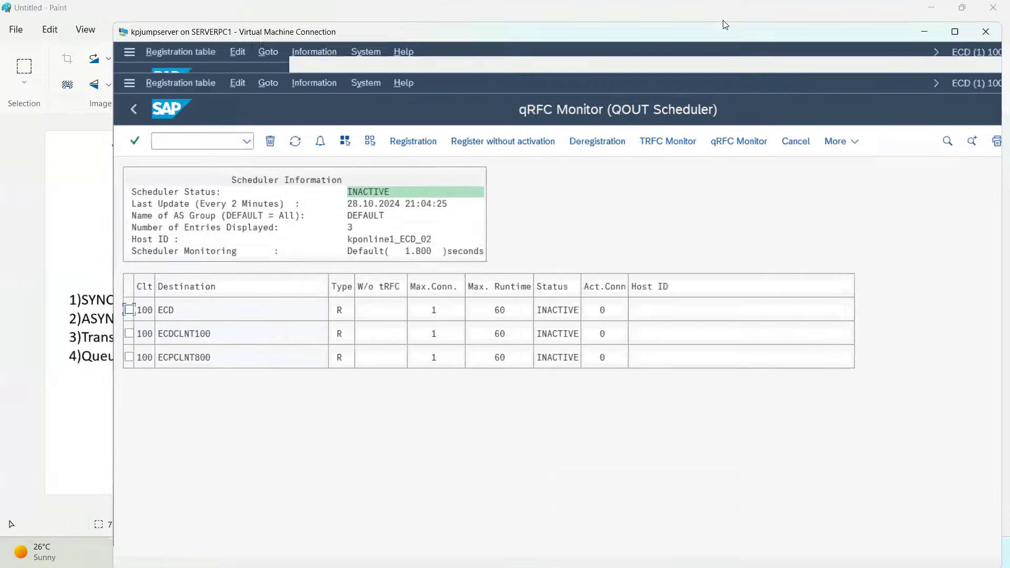
key(alt+Tab)
click(496, 386)
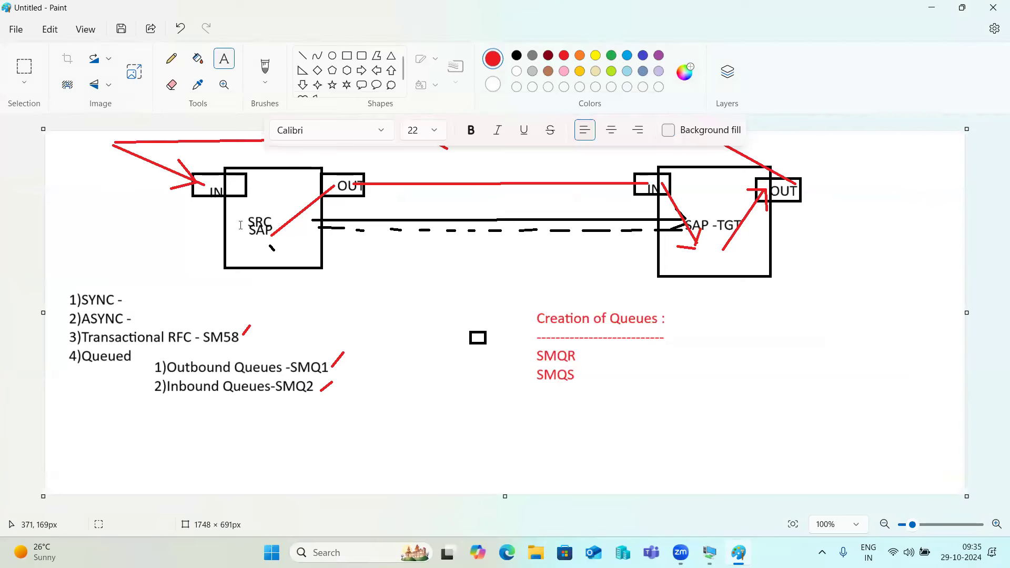
click(311, 56)
drag(138, 211, 265, 253)
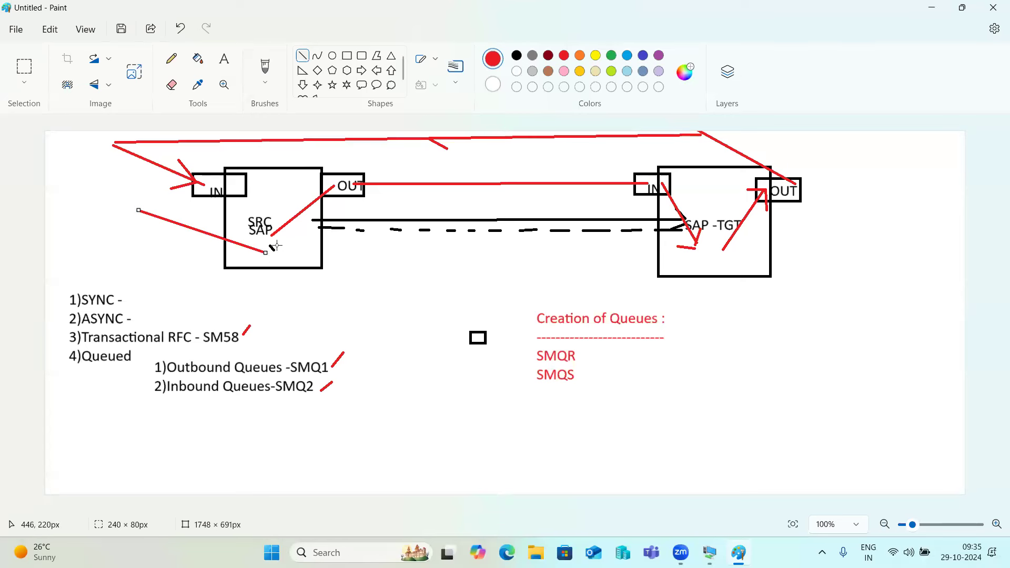
mouse_move(265, 239)
mouse_down()
mouse_move(335, 184)
mouse_move(667, 189)
mouse_up()
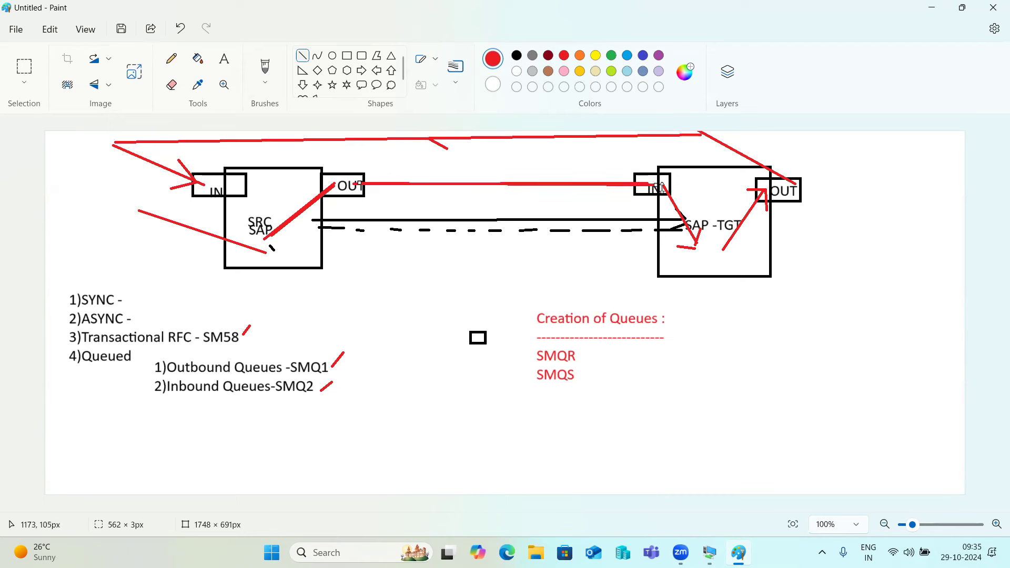
Draw short red strokes inside the SAP-TGT box and a diagonal toward the TGT label.
click(697, 254)
drag(697, 254, 716, 264)
click(716, 266)
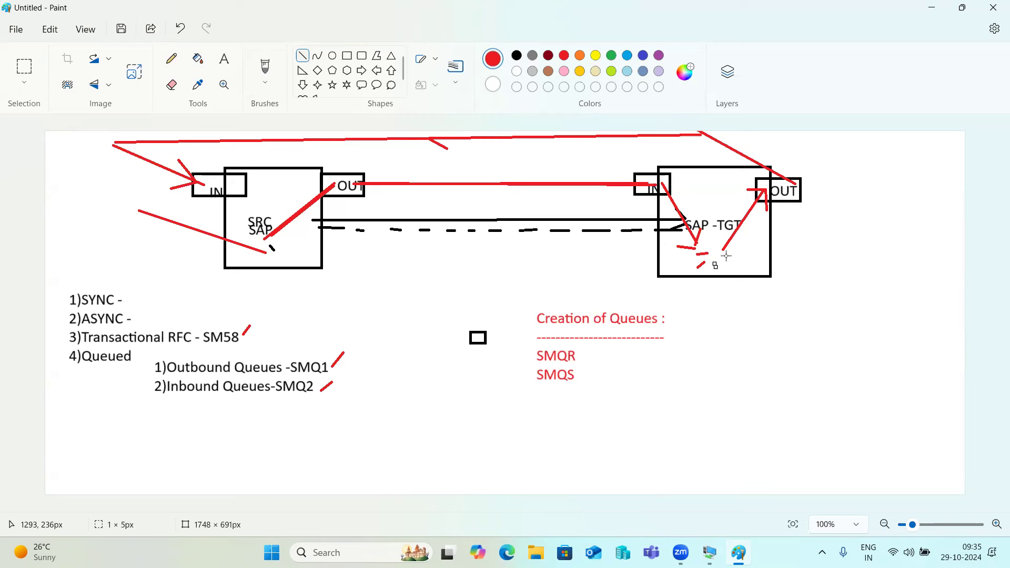
drag(721, 253, 763, 196)
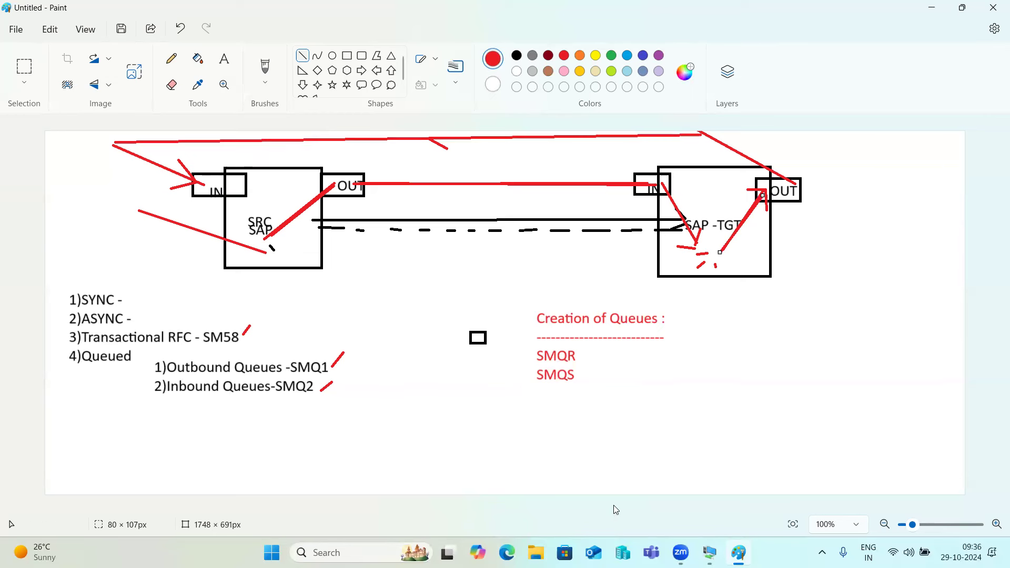
Return to the SAP session, run SMQ1 and list the outbound queues.
click(710, 552)
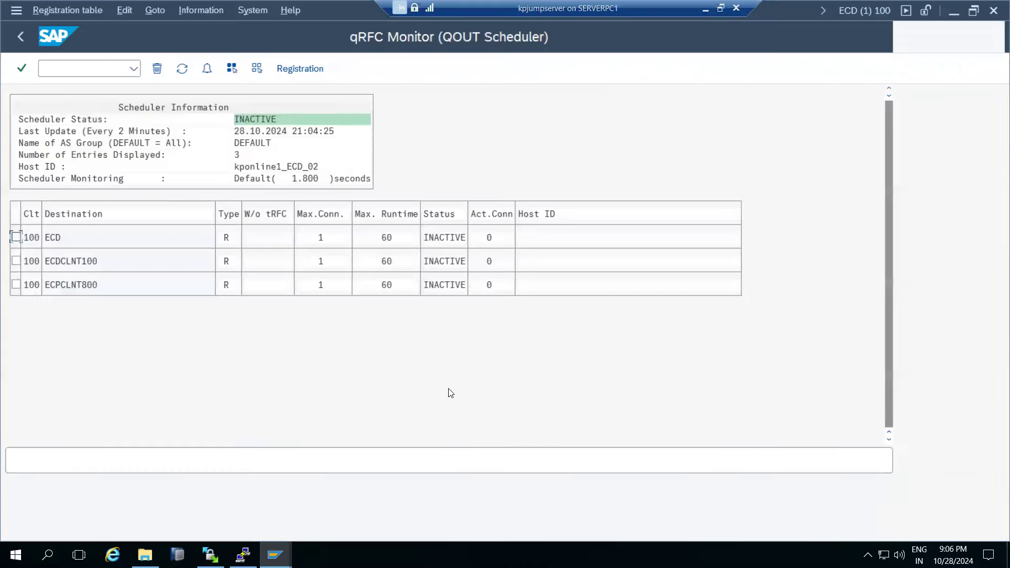
mouse_move(274, 555)
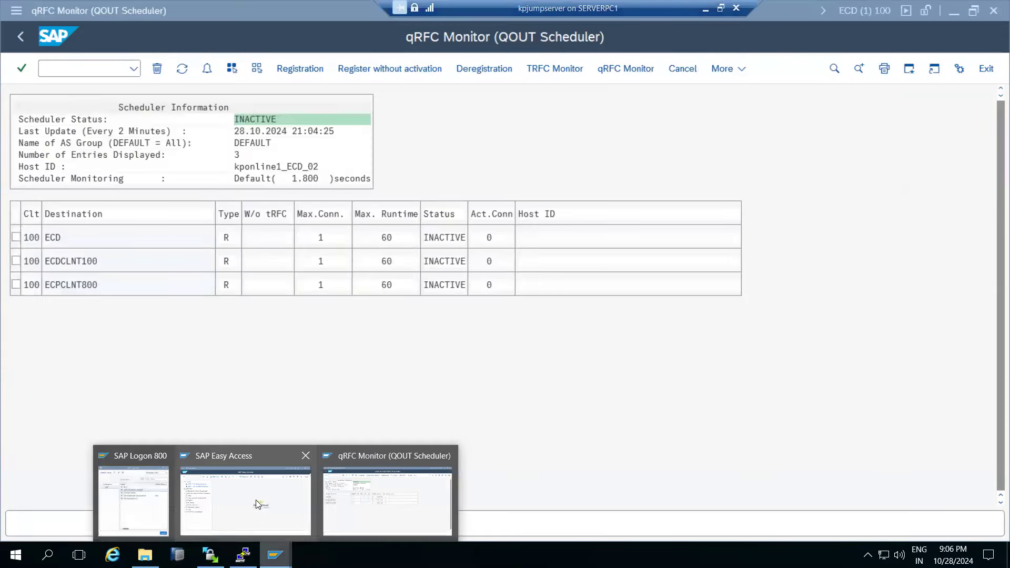
click(255, 498)
click(72, 79)
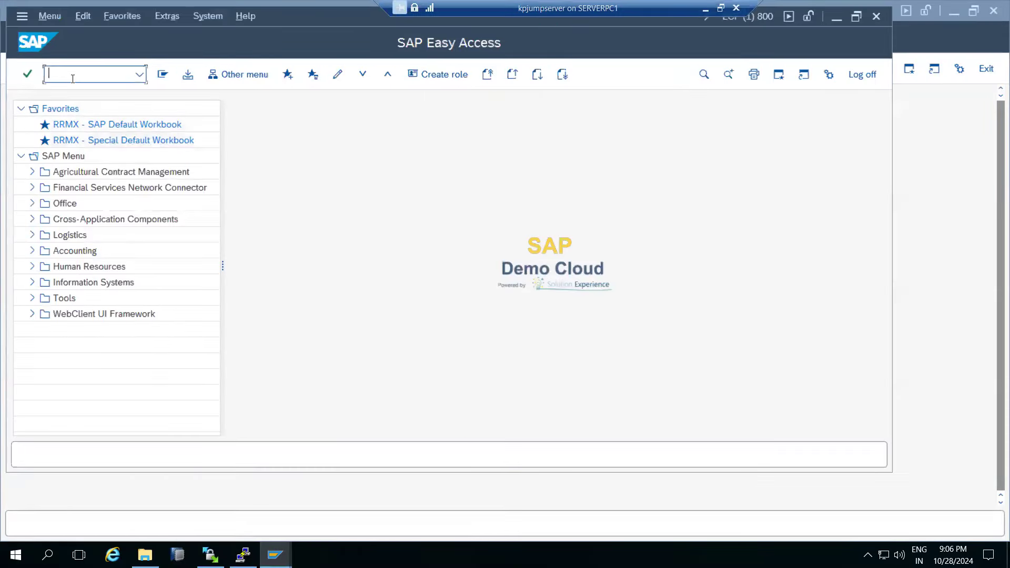
text(smq1)
key(Return)
click(186, 74)
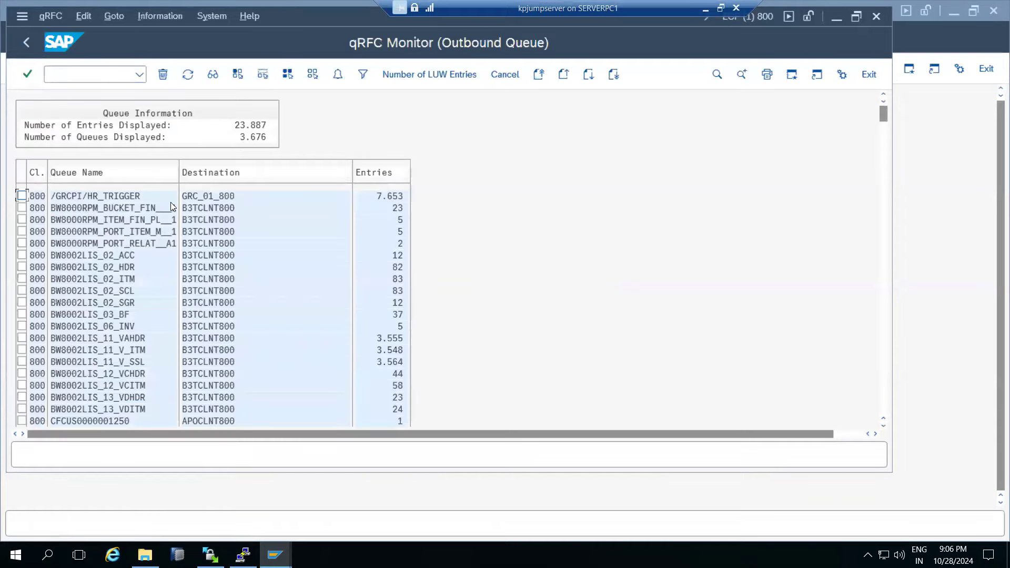
scroll(176, 228, down, 3)
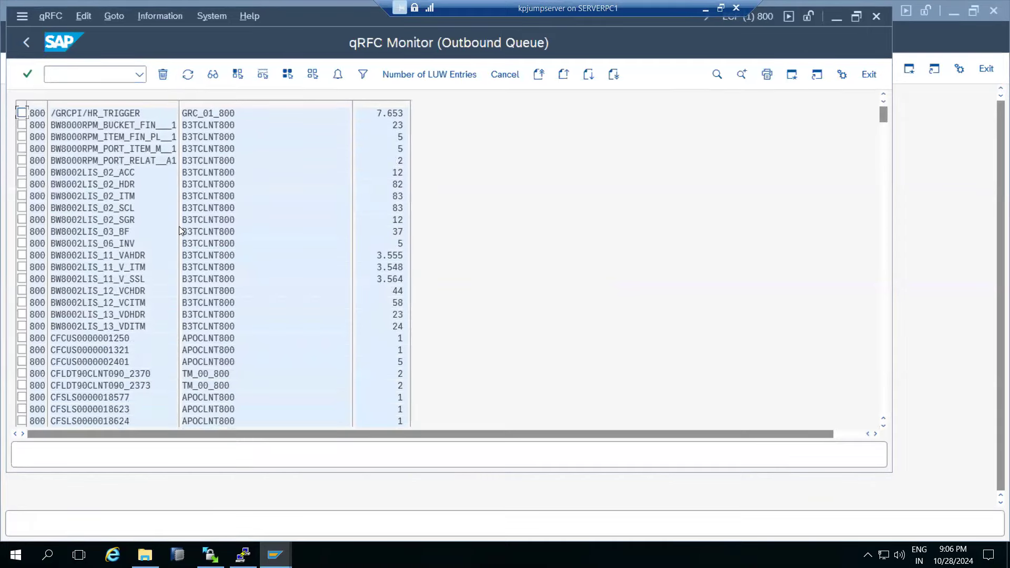
Maximize the queue window, then re-list all client 800 outbound queues (3.676 queues).
click(857, 18)
click(363, 17)
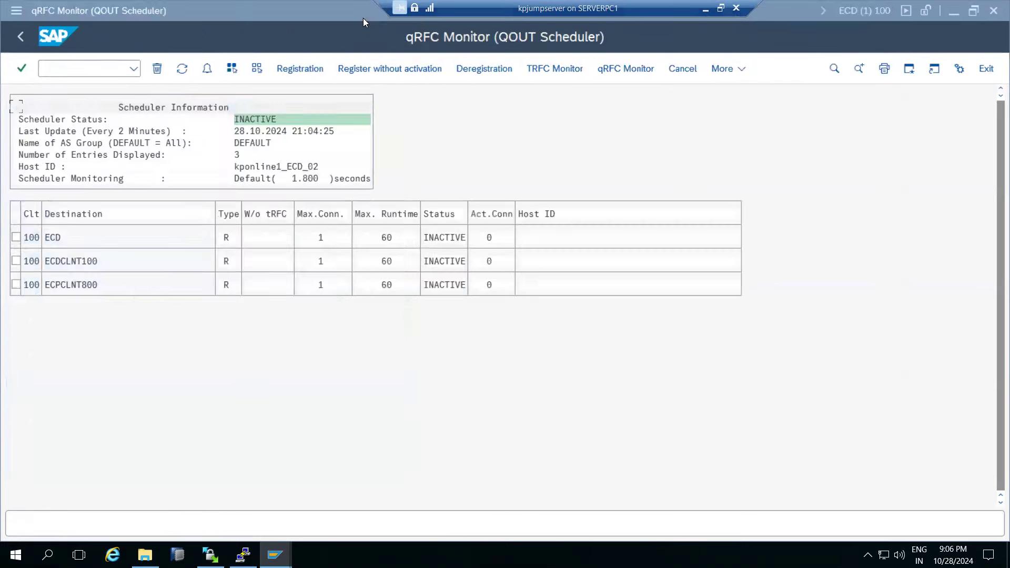
scroll(121, 311, down, 1)
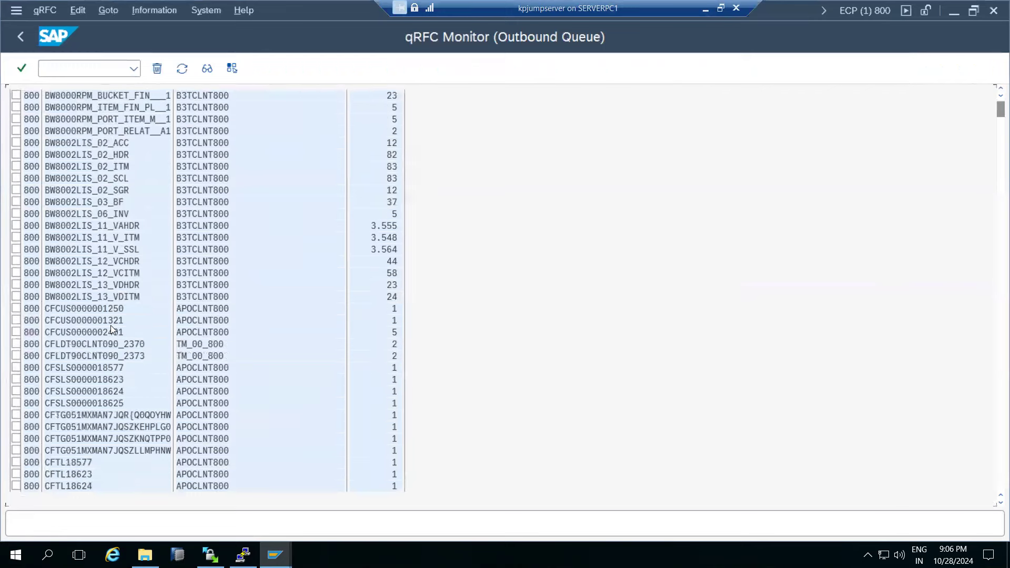
click(15, 42)
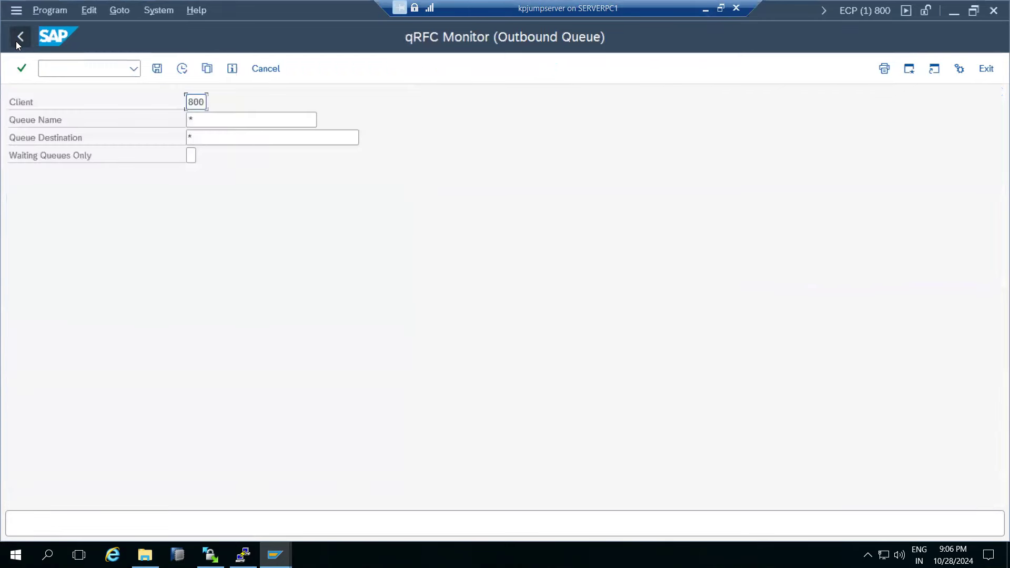
click(180, 70)
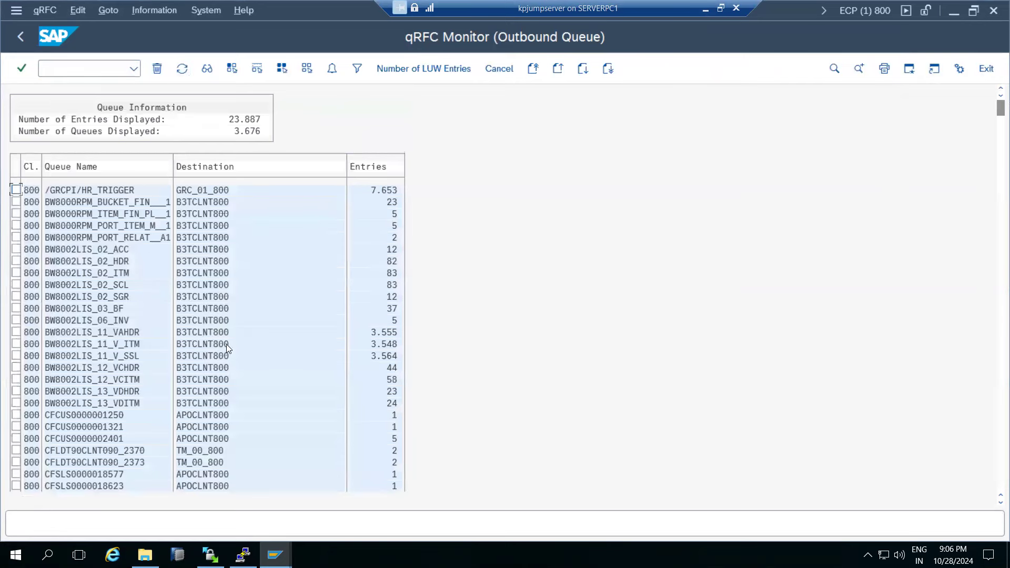
double_click(115, 332)
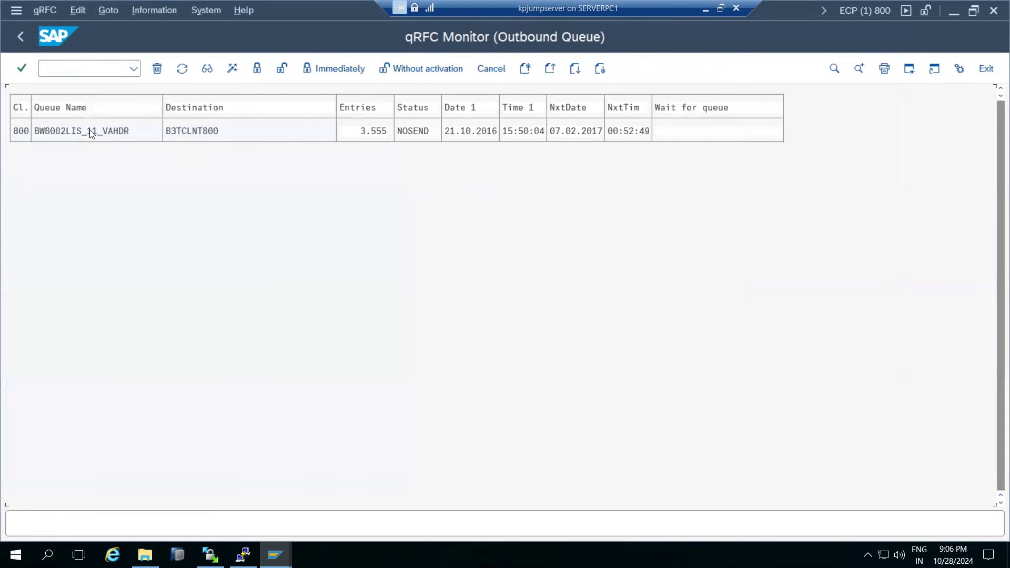
double_click(90, 129)
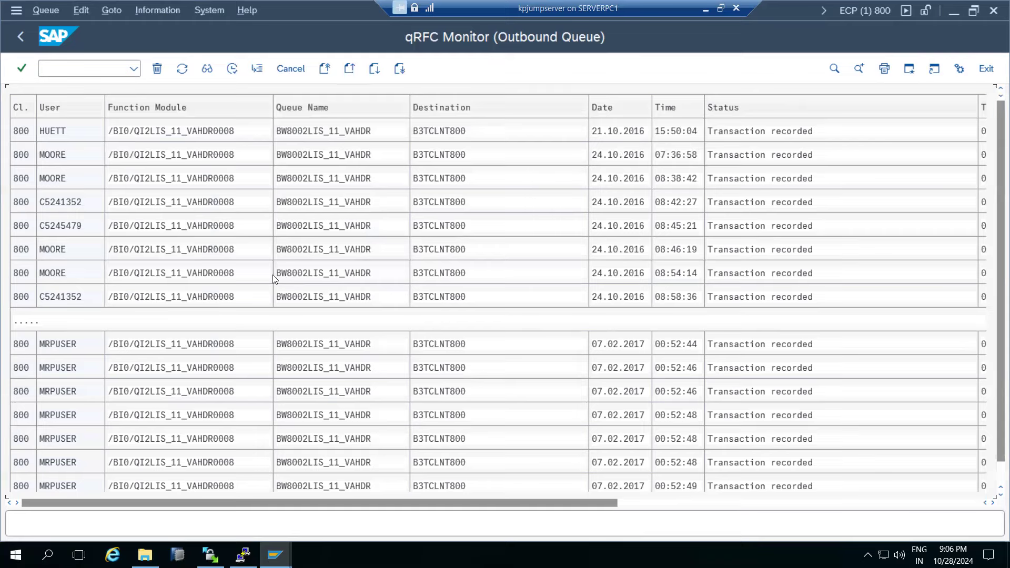
click(16, 28)
click(20, 33)
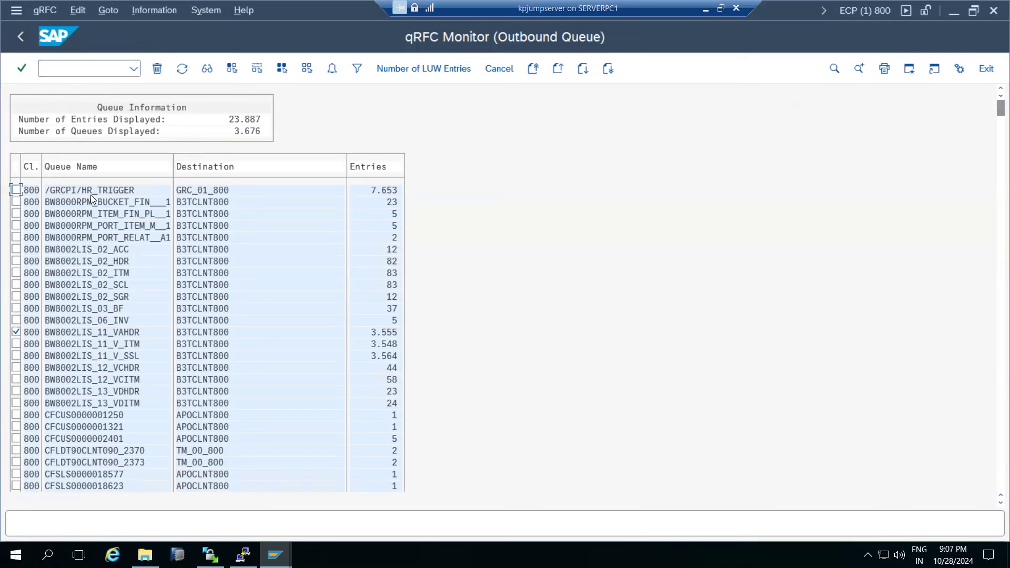
Untick the VAHDR row, inspect BW8002LIS_02_ITM (NOSEND, 83 entries), then return to selection.
click(18, 333)
double_click(78, 274)
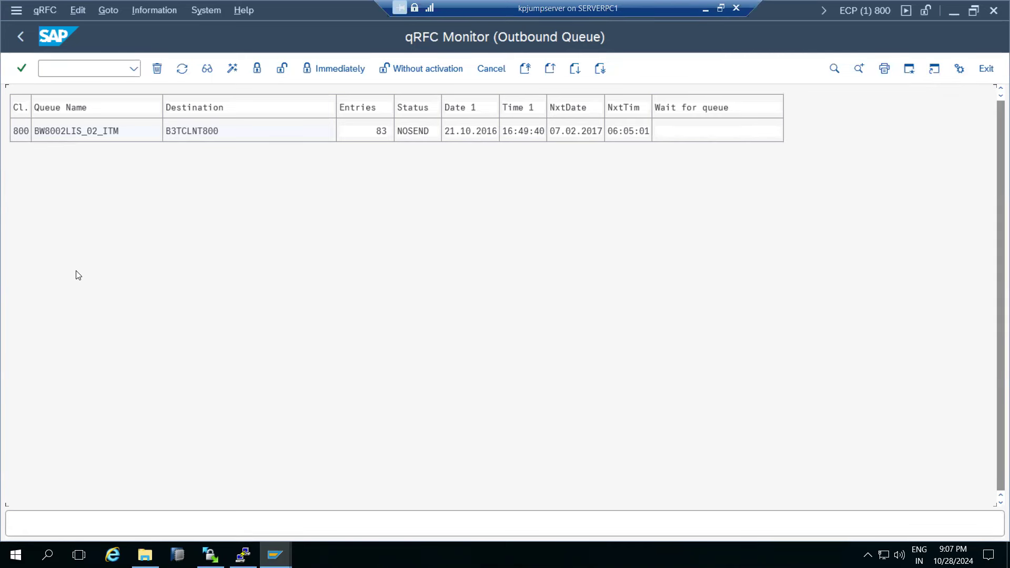
click(492, 69)
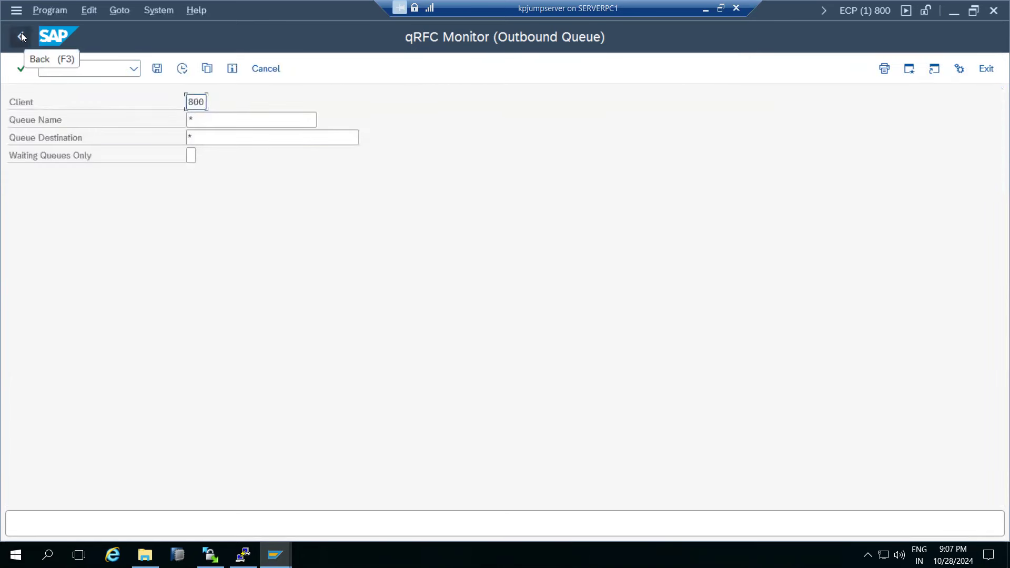
Open the /GRCPI/HR_TRIGGER LUW entries and scroll to the 'User switch is not possible' status.
click(179, 70)
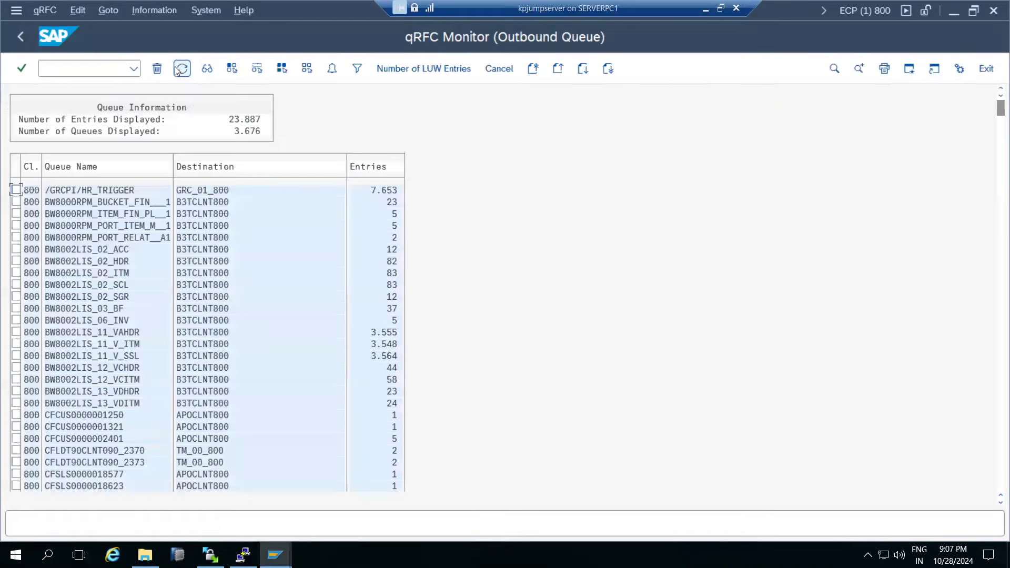
double_click(86, 191)
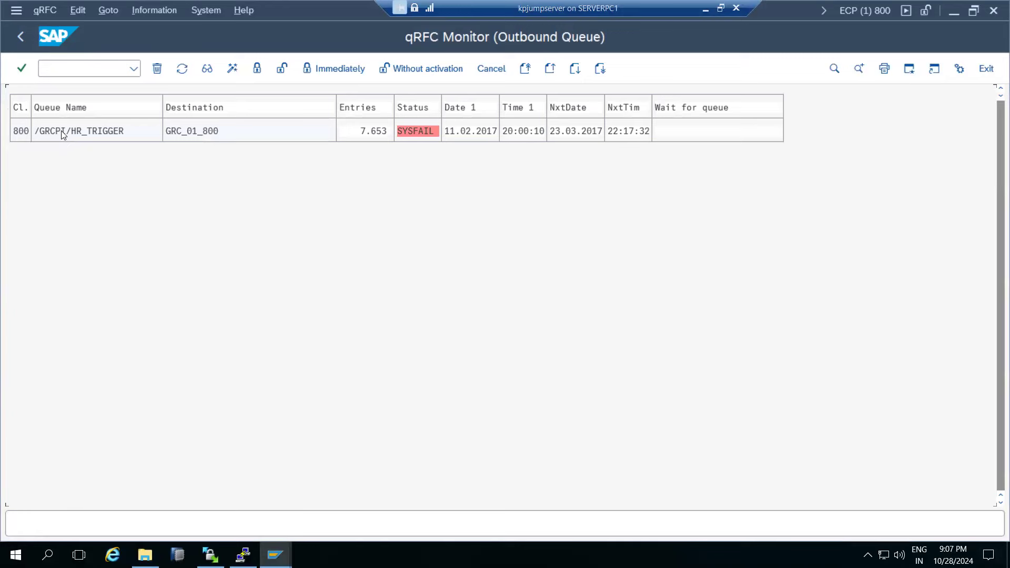
double_click(103, 131)
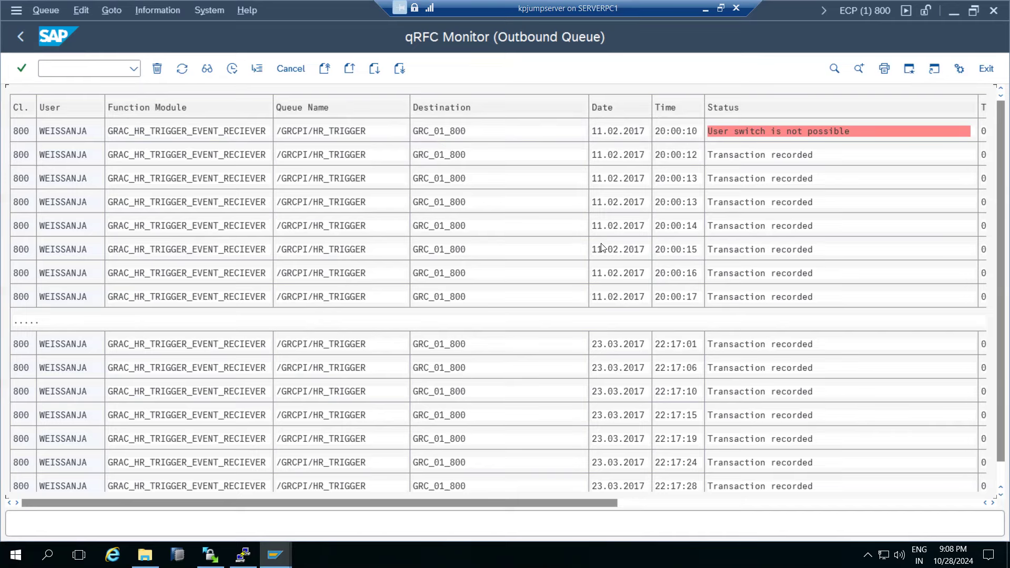
click(671, 506)
drag(670, 506, 401, 501)
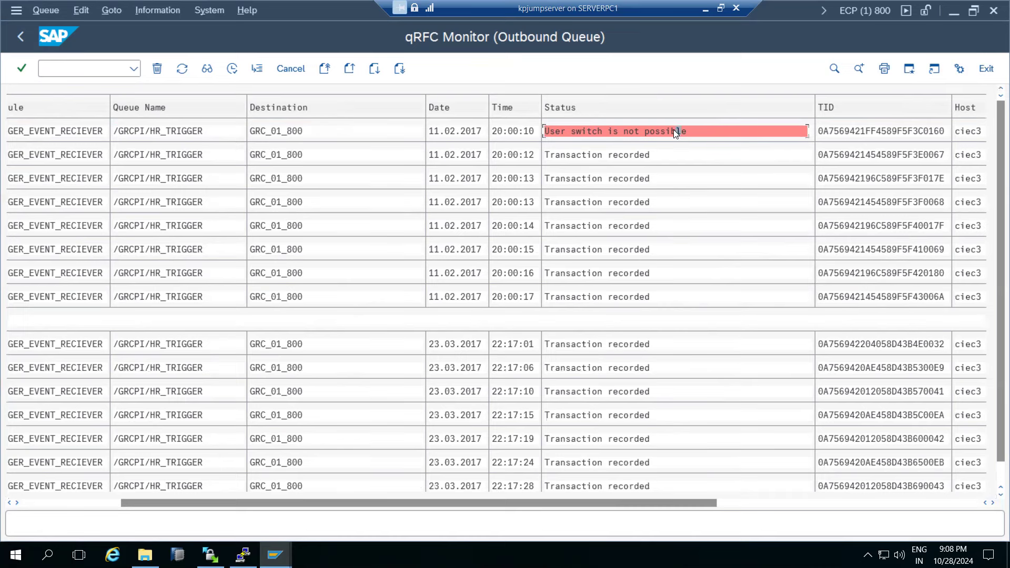
Close the LUW list and queue overview, then leave the qRFC Monitor.
click(290, 69)
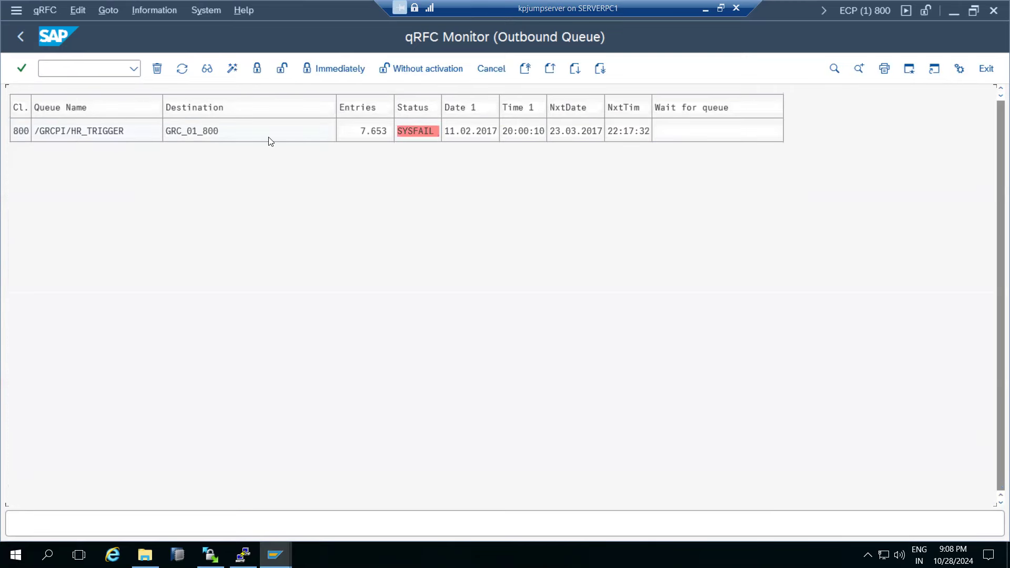
click(484, 77)
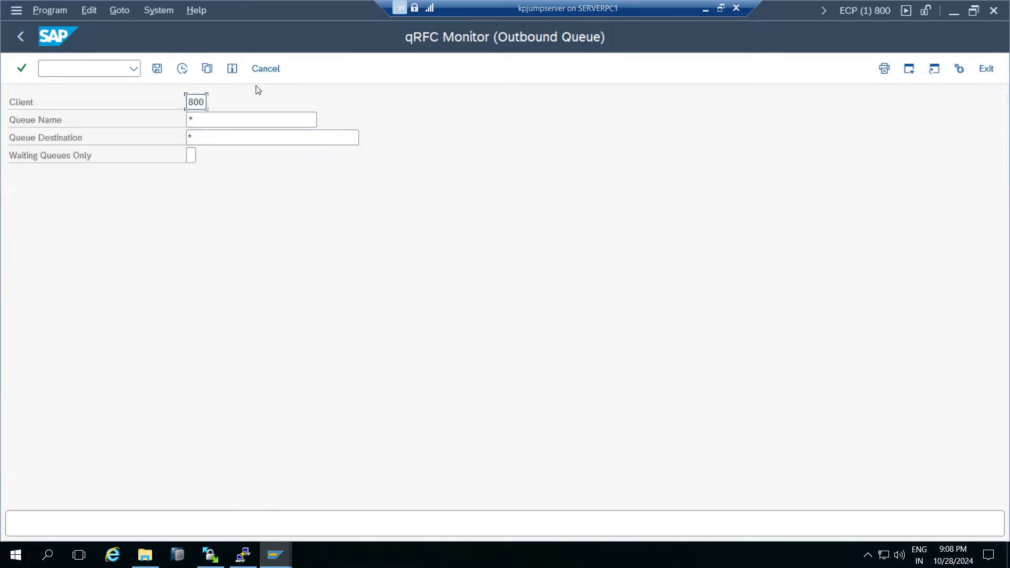
click(266, 69)
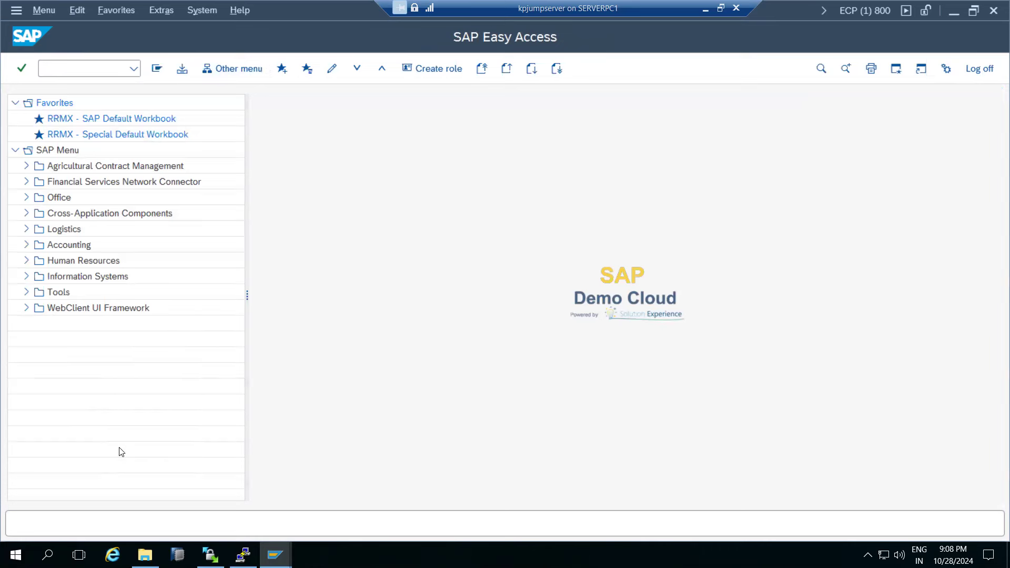
Bring the ECD client 100 QOUT Scheduler window forward and go back to SAP Easy Access.
mouse_move(276, 556)
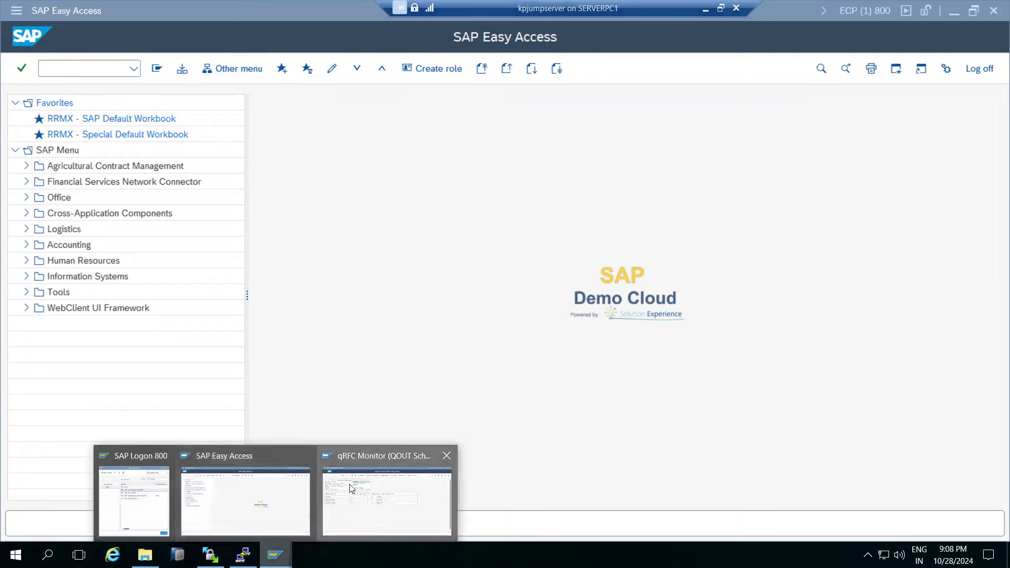
click(351, 489)
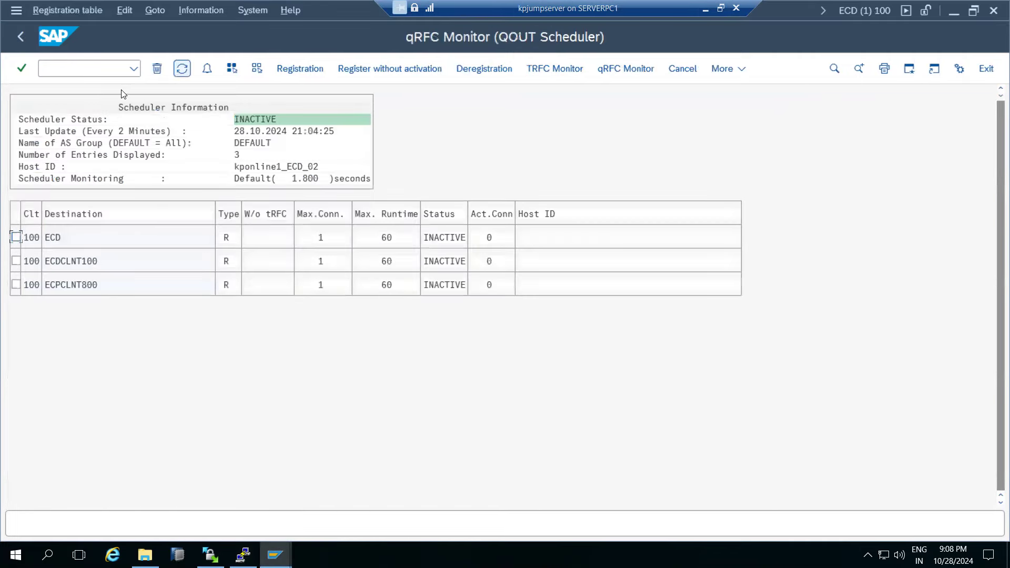
click(20, 37)
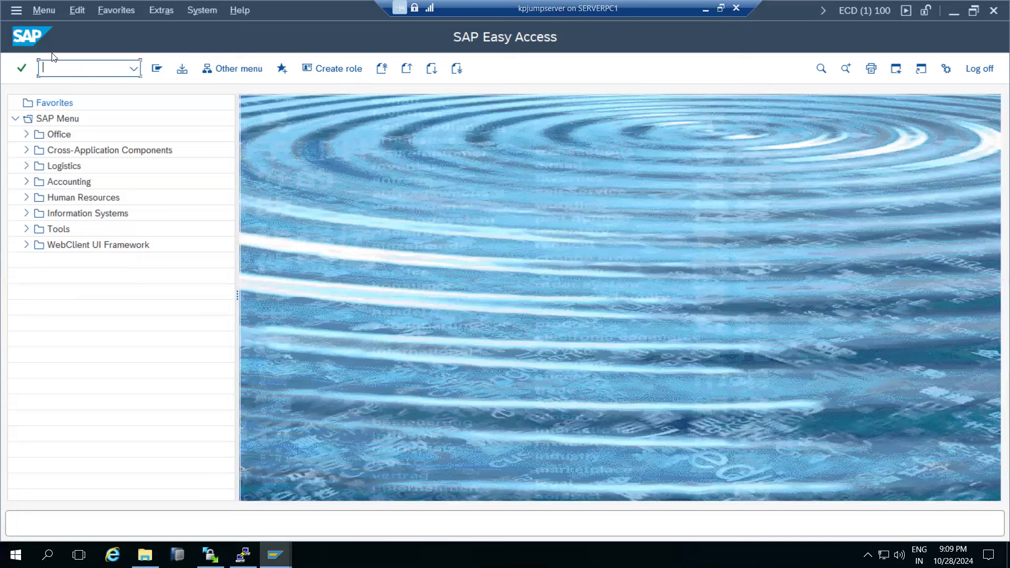
Run SMQ1 for client 100 and confirm there are no outbound queues.
text(smq1)
key(Return)
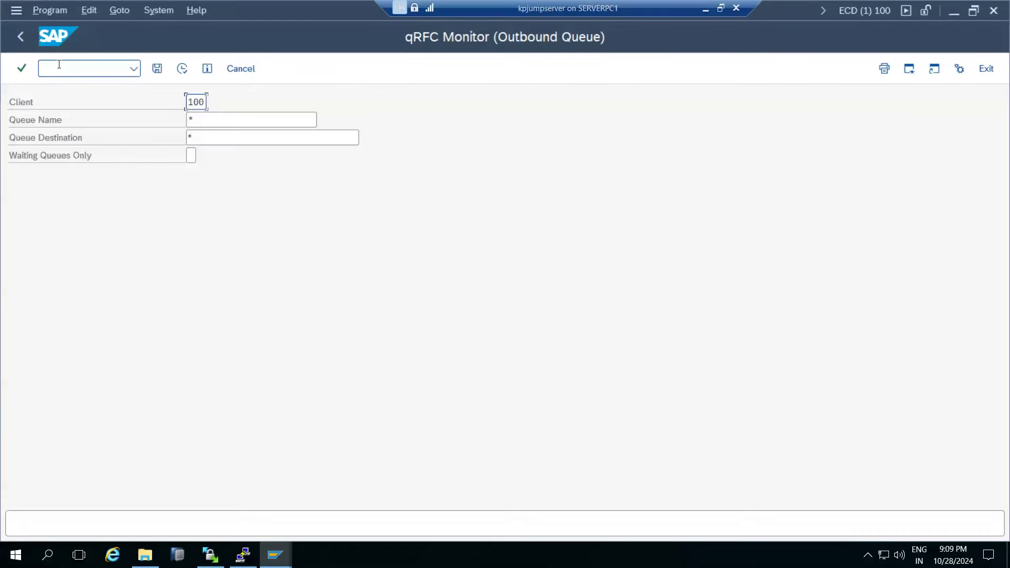
click(180, 74)
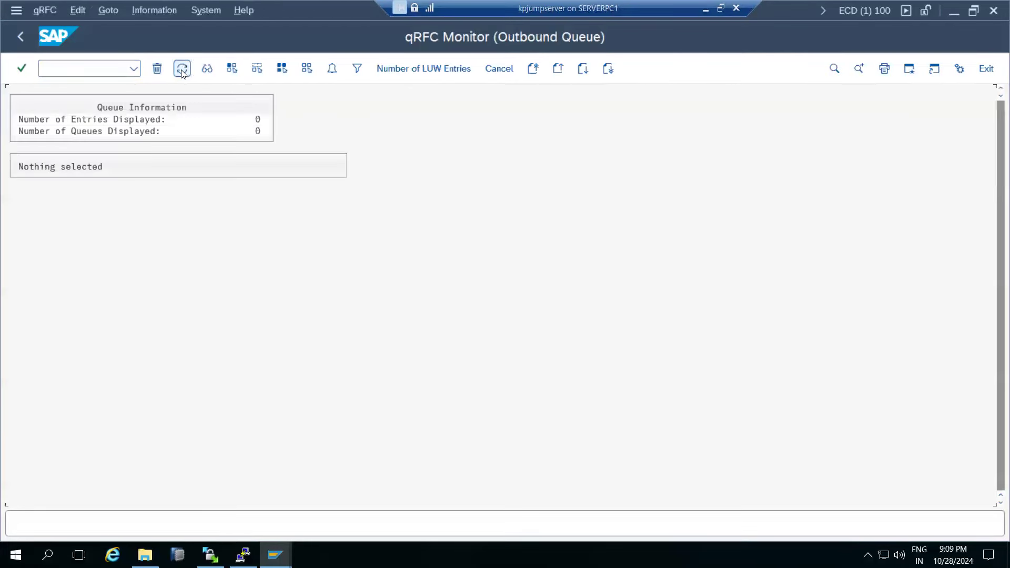
click(27, 35)
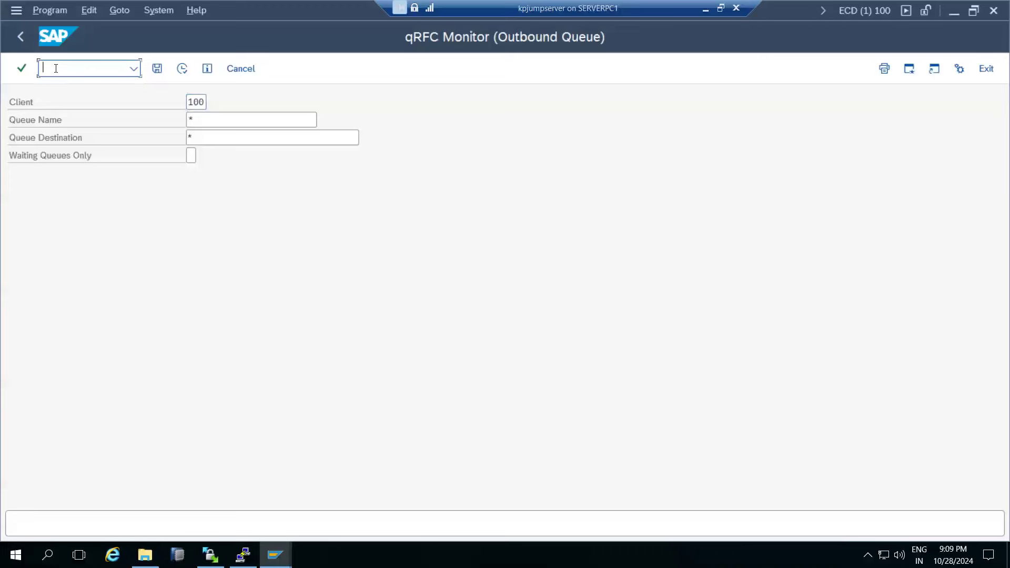
Check with /nsmq2 that client 100 has no inbound queues, then switch back via /nsmq1.
text(/nsmq2)
key(Return)
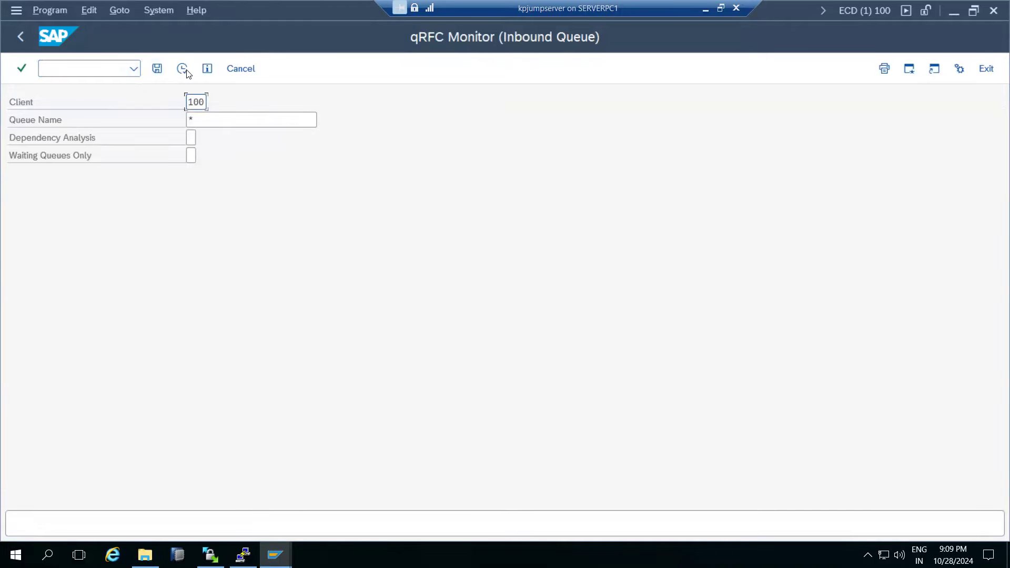
click(182, 72)
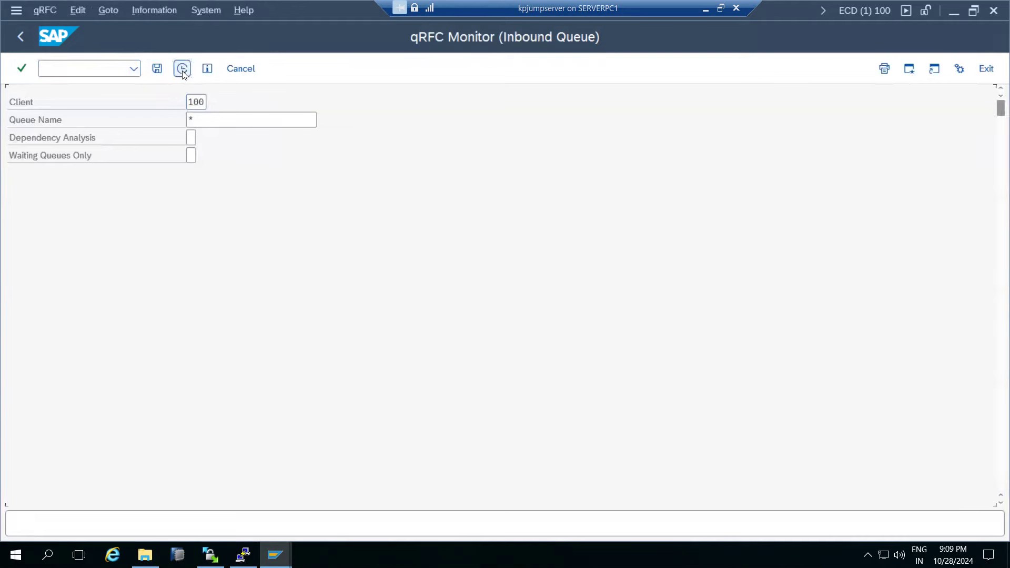
click(21, 37)
text(/nsmq1)
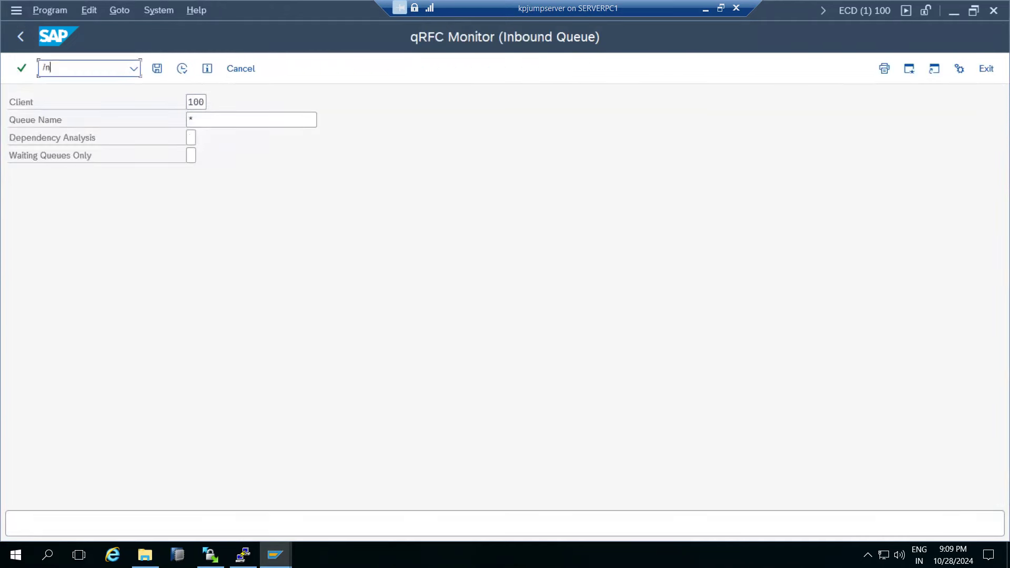
key(Return)
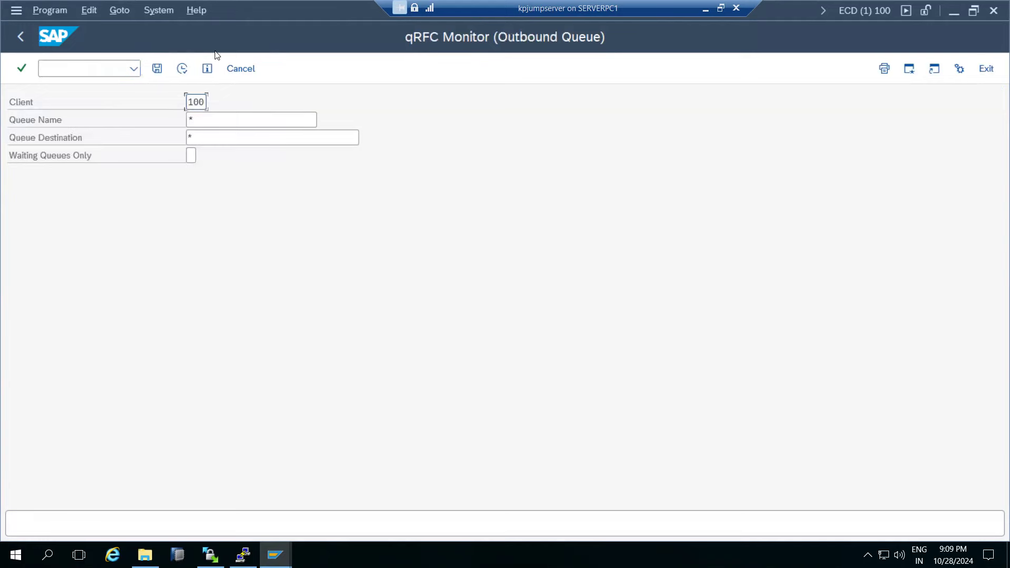
click(276, 555)
Switch to the client 800 session, run SMQ1 and open queue /GRCPI/HR_TRIGGER.
click(215, 520)
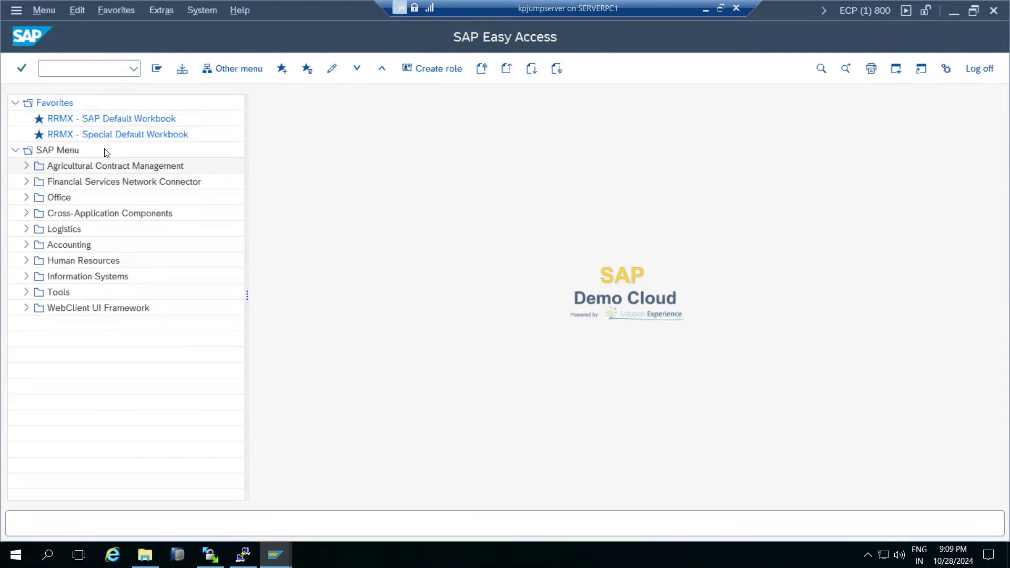
click(84, 75)
text(smq)
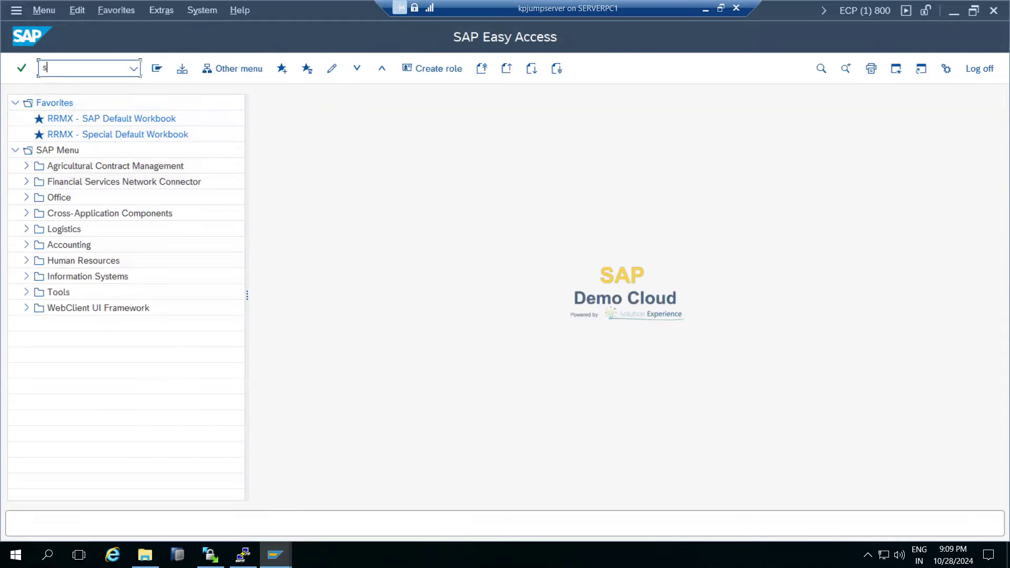
key(Return)
text(smq1)
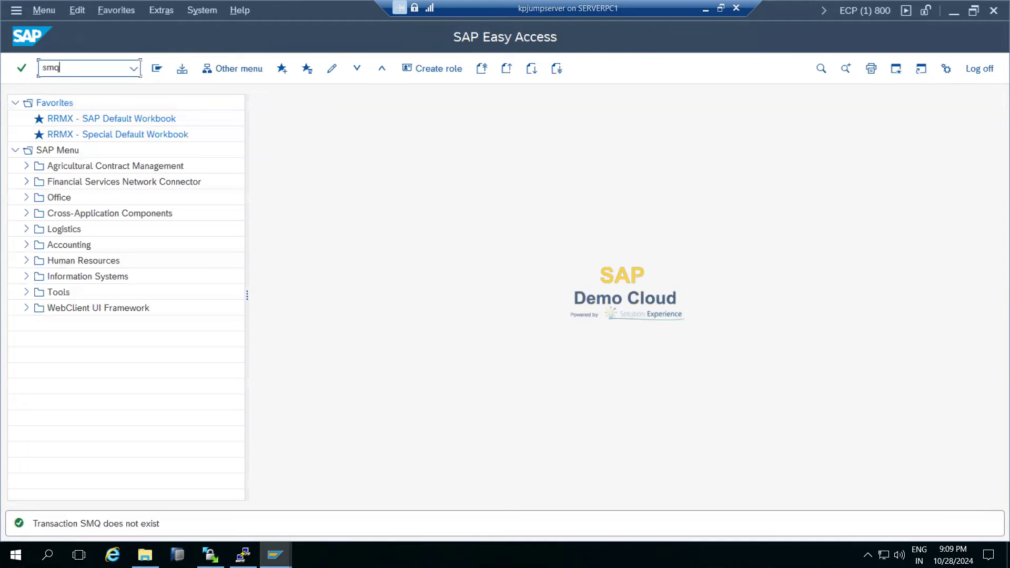
key(Return)
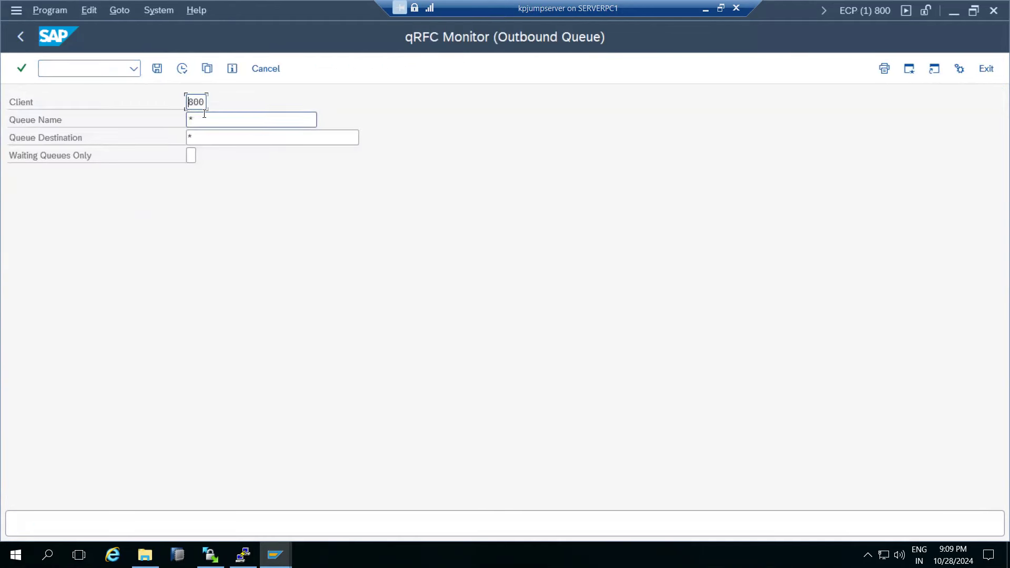
click(182, 69)
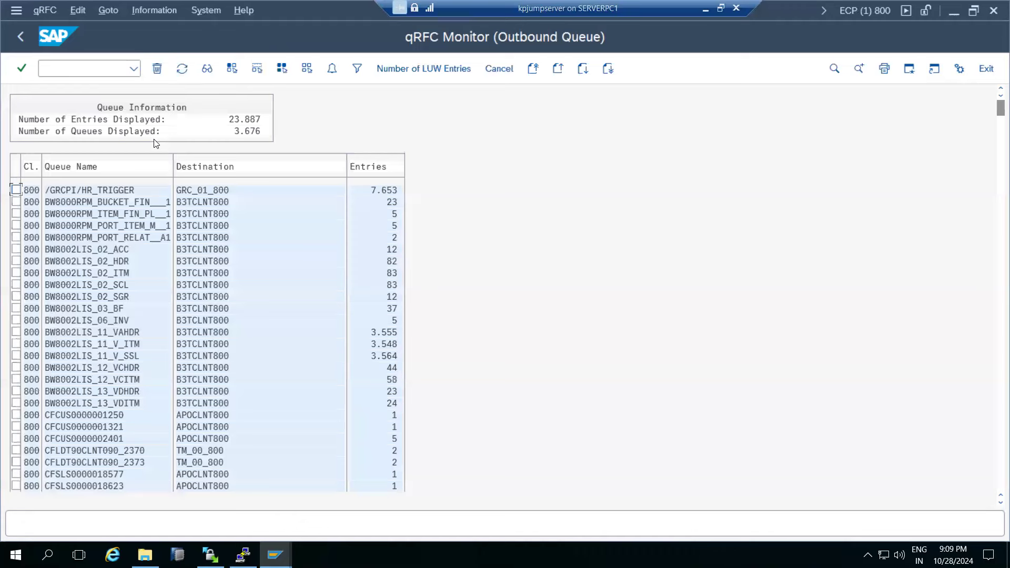
double_click(95, 189)
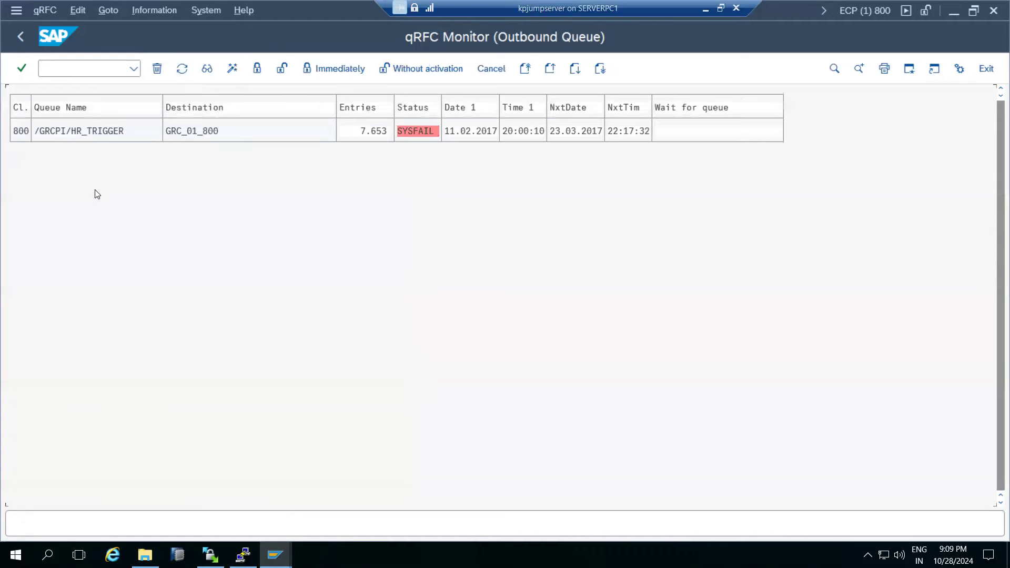
Execute the failed LUW via Edit > Execute LUW, then return to the queue's SYSFAIL overview.
click(77, 13)
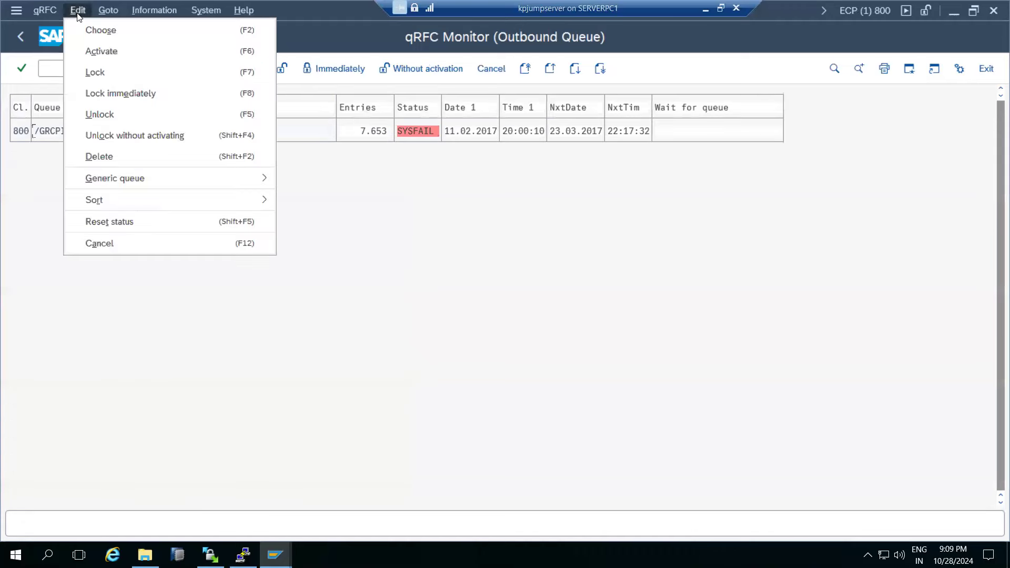
click(55, 184)
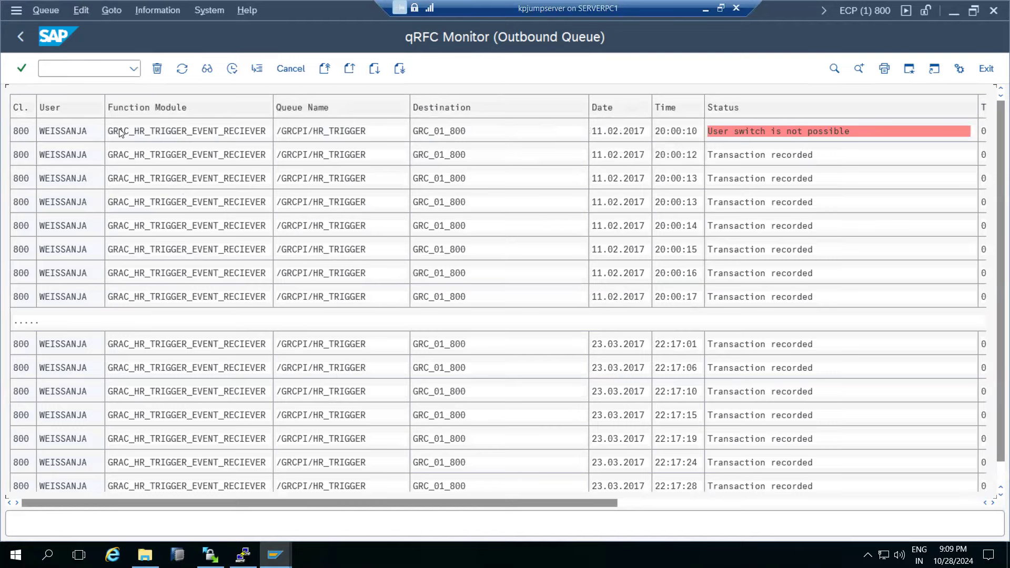
click(80, 12)
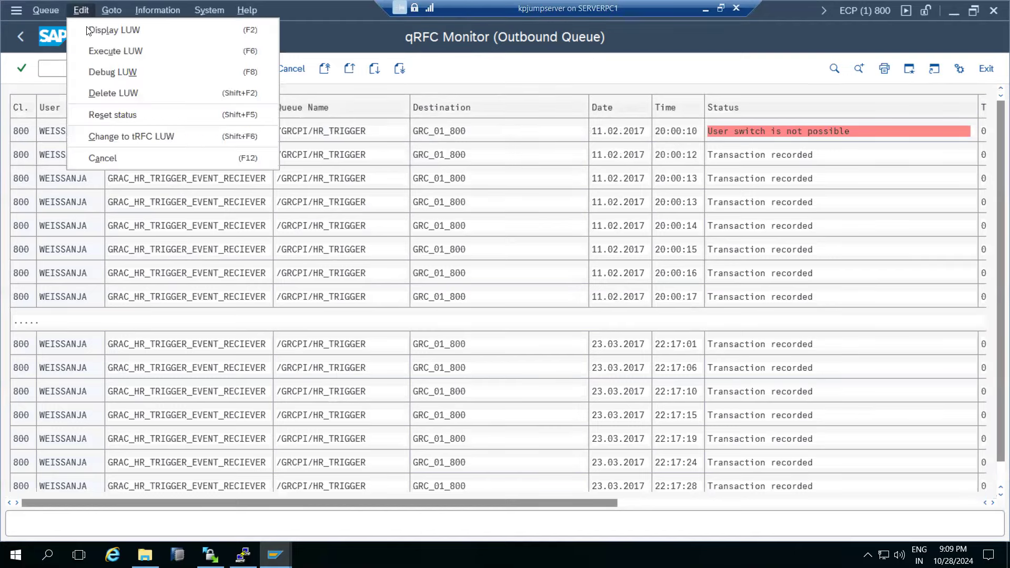
click(104, 52)
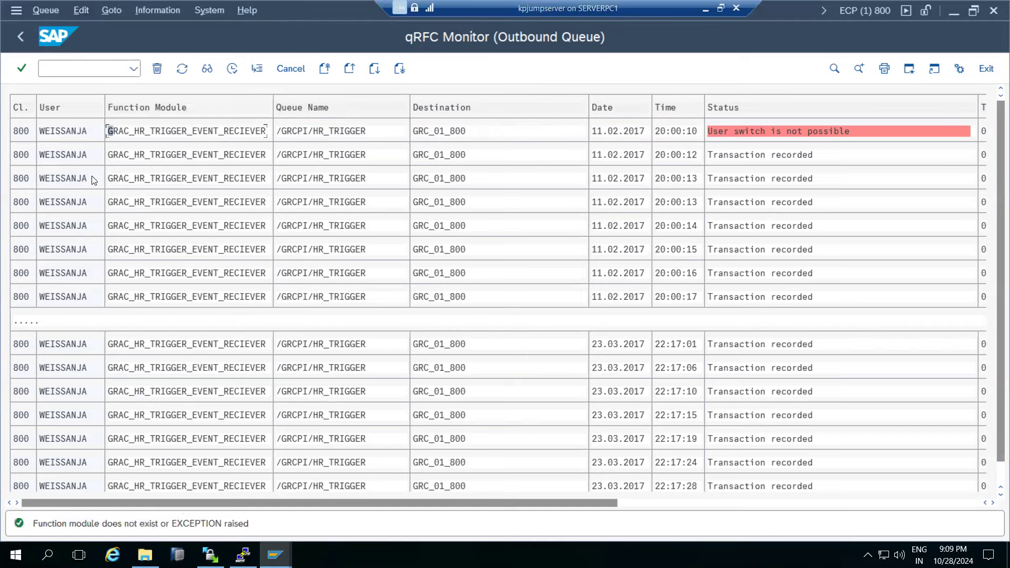
click(61, 134)
click(146, 156)
click(20, 36)
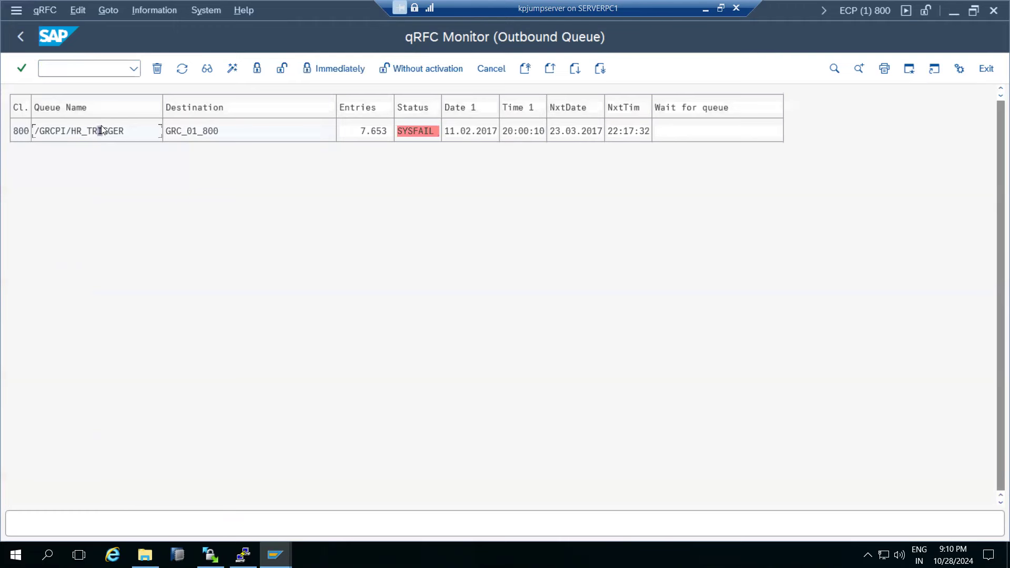
Use Edit > Reset status on /GRCPI/HR_TRIGGER, refresh, and back out to SAP Easy Access.
click(78, 10)
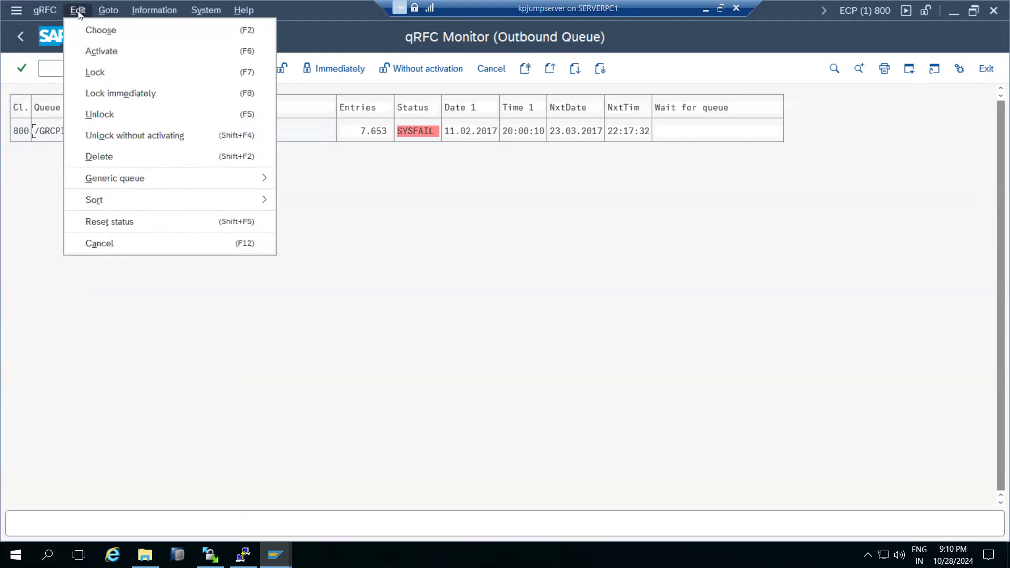
click(126, 228)
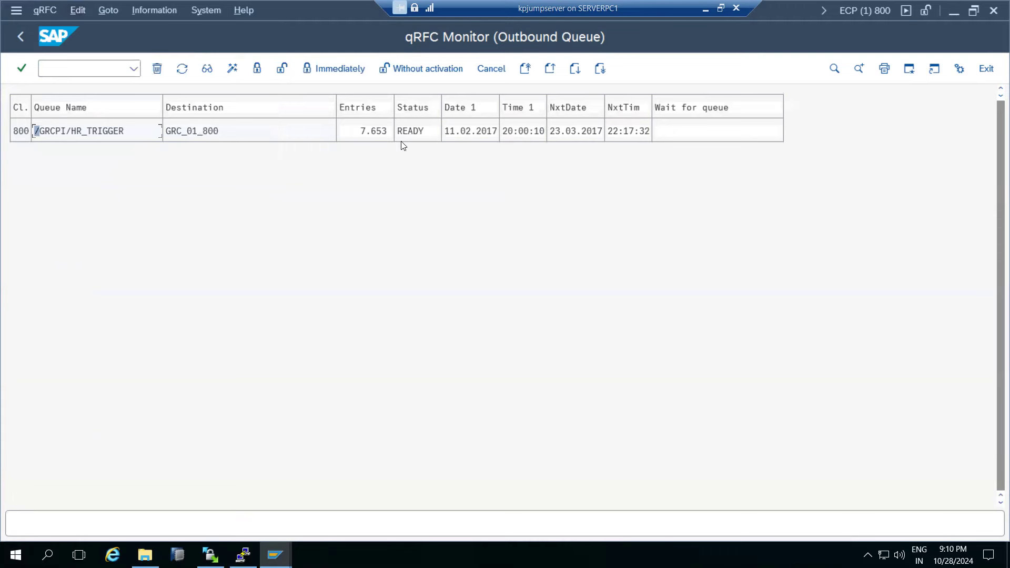
click(182, 69)
click(21, 37)
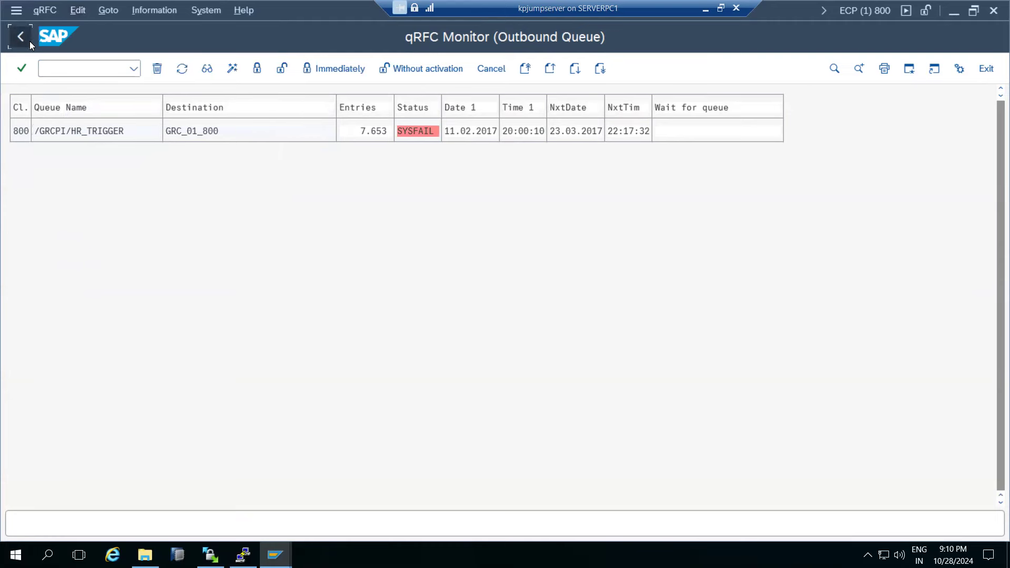
click(29, 40)
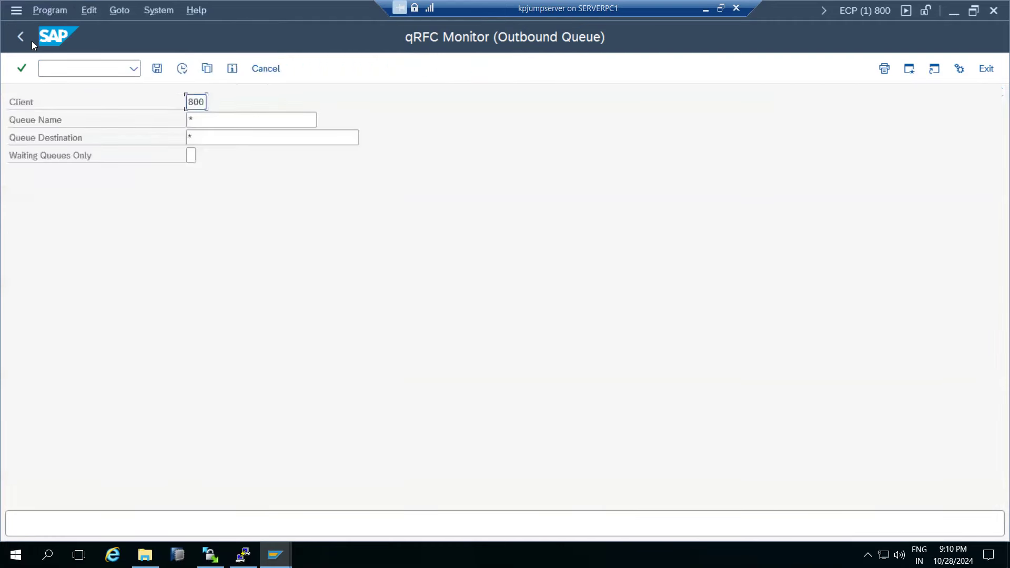
click(21, 35)
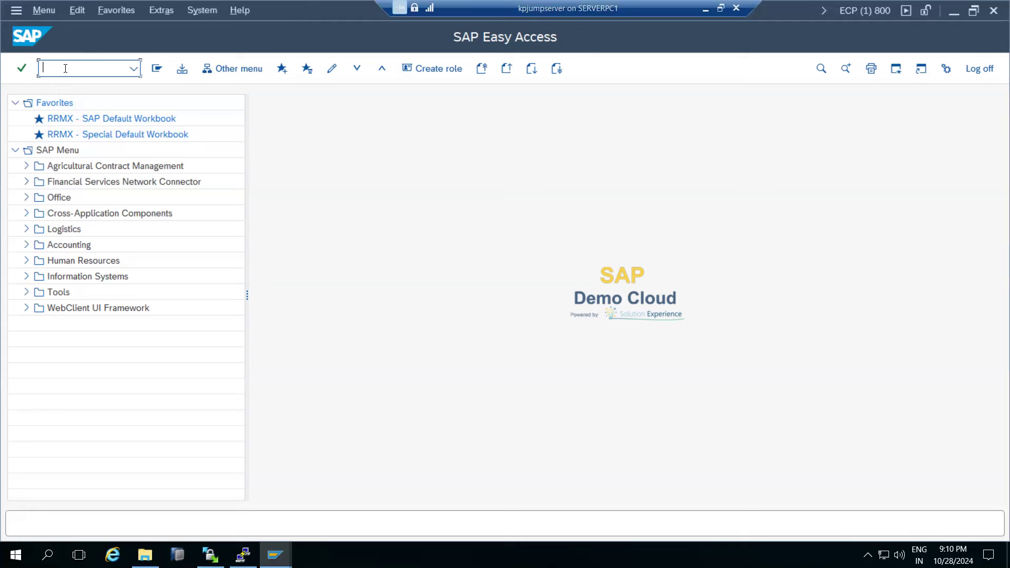
Open SM58, clear the preset user name filter, and run the tRFC search.
text(/nsm8)
key(Return)
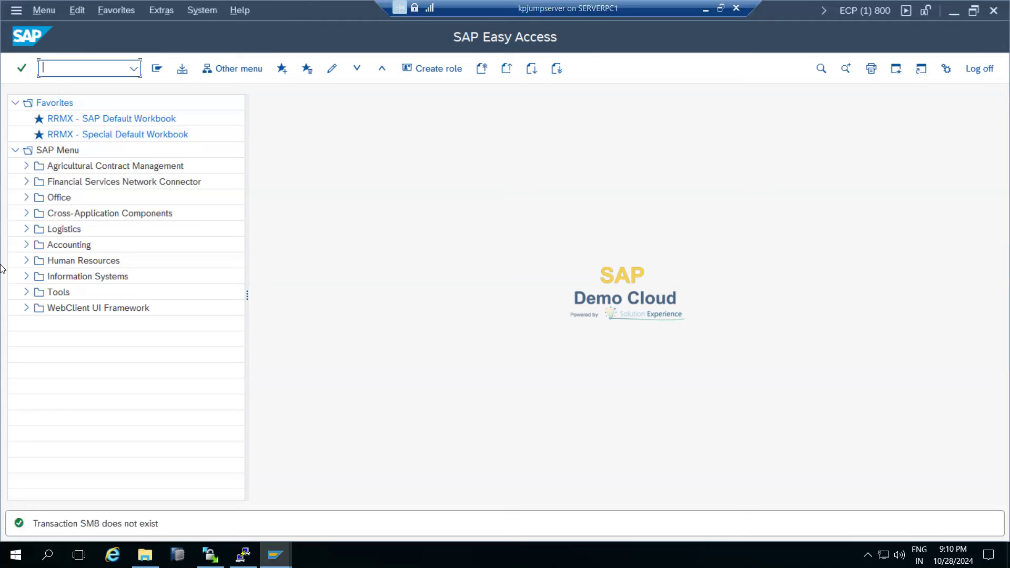
text(sm58)
key(Return)
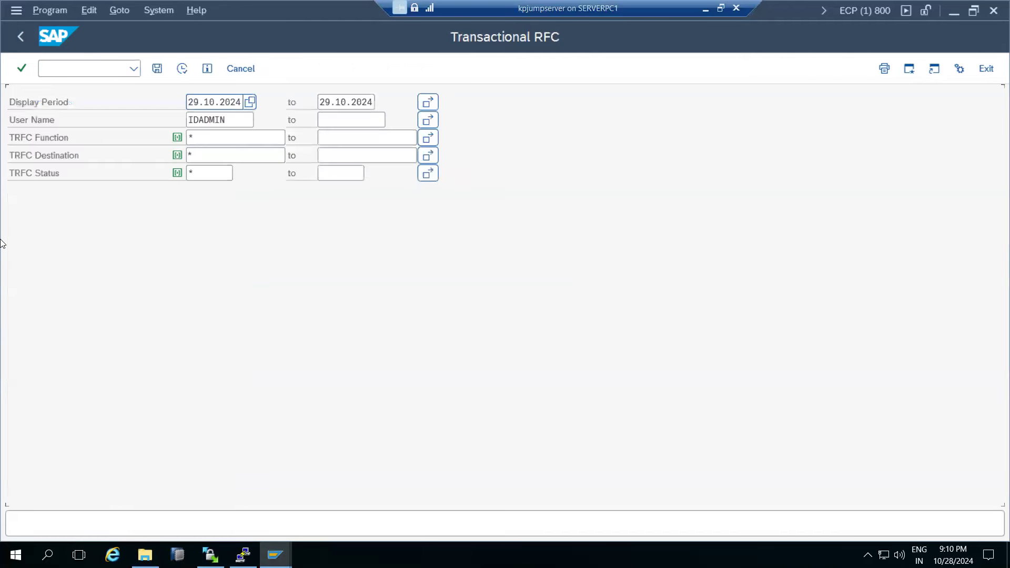
double_click(232, 126)
key(BackSpace)
click(182, 68)
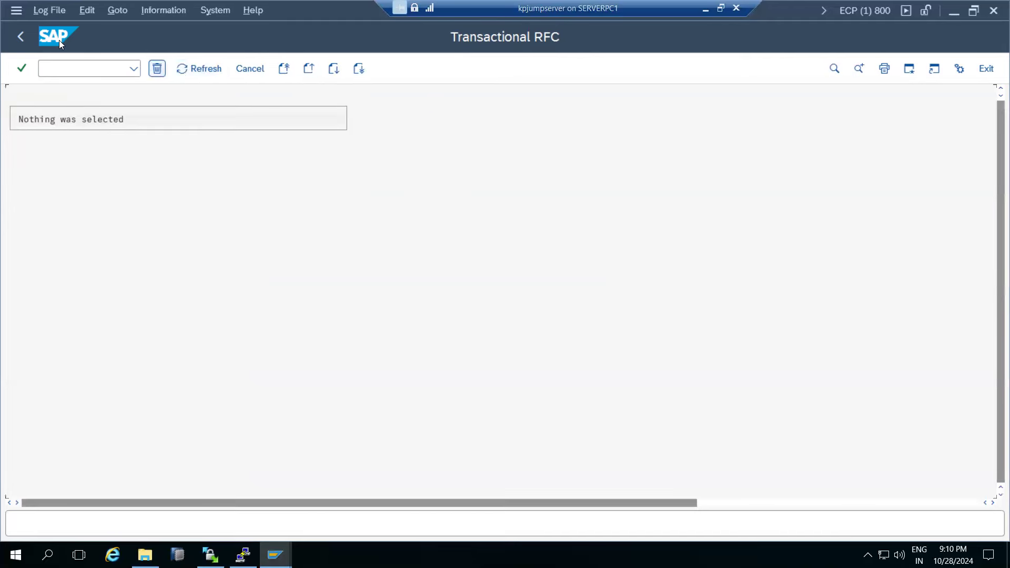
click(19, 41)
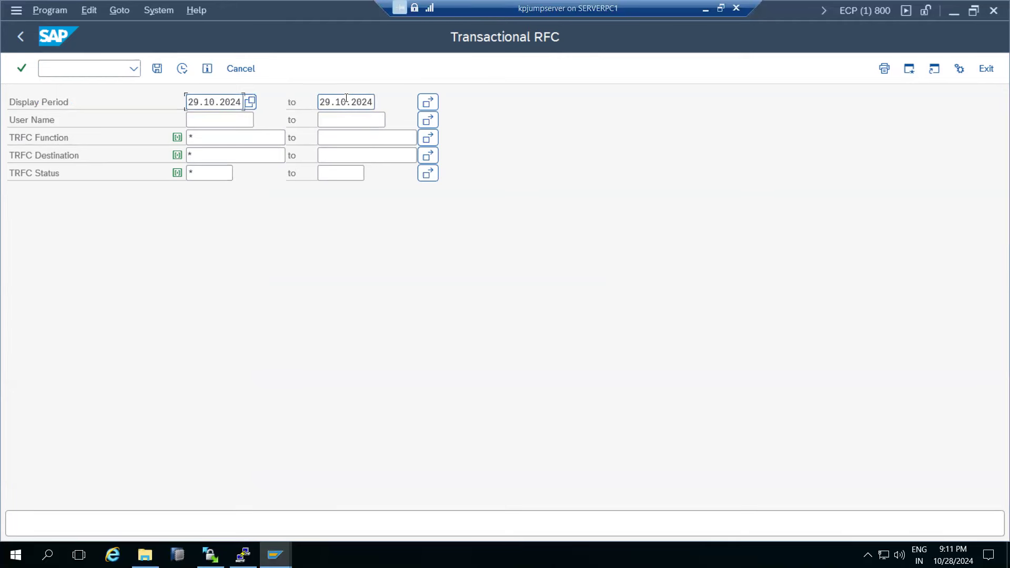
Back on the selection screen, delete both Display Period dates.
double_click(212, 100)
key(Delete)
key(Tab)
key(shift+End)
key(Delete)
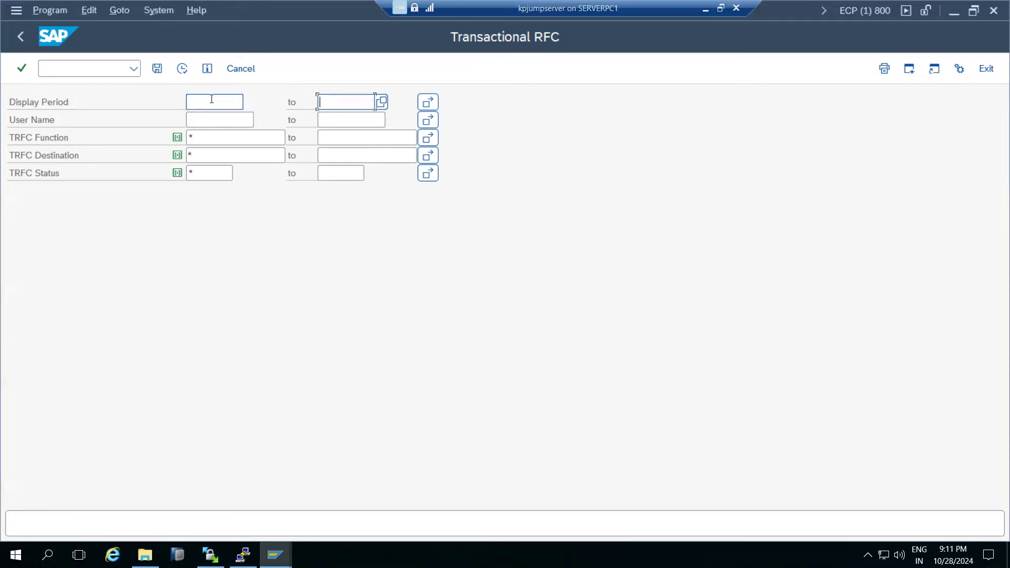
Run SM58 without date limits and select the first failed ZZEBPP_POST_IS47 call.
click(181, 70)
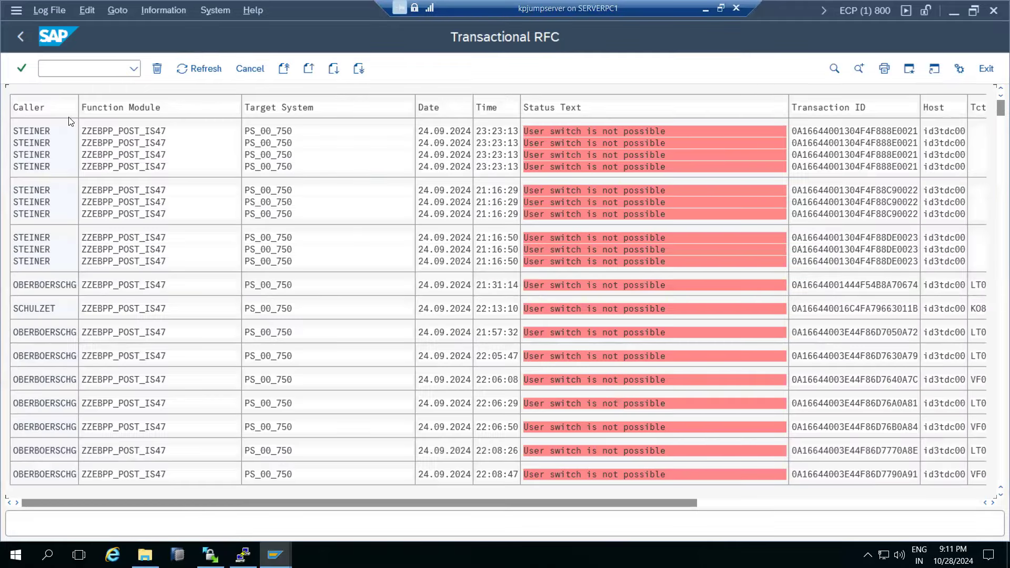
click(89, 131)
click(88, 10)
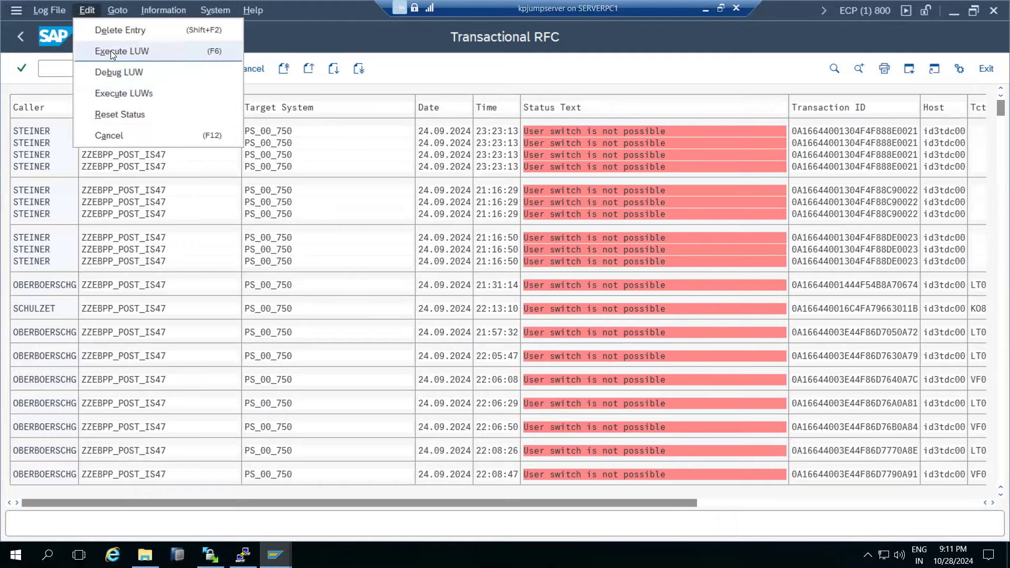
In Execute LUWs, clear both dates, include System Error, Executing, Overload and Temporary Error calls, and run.
click(119, 95)
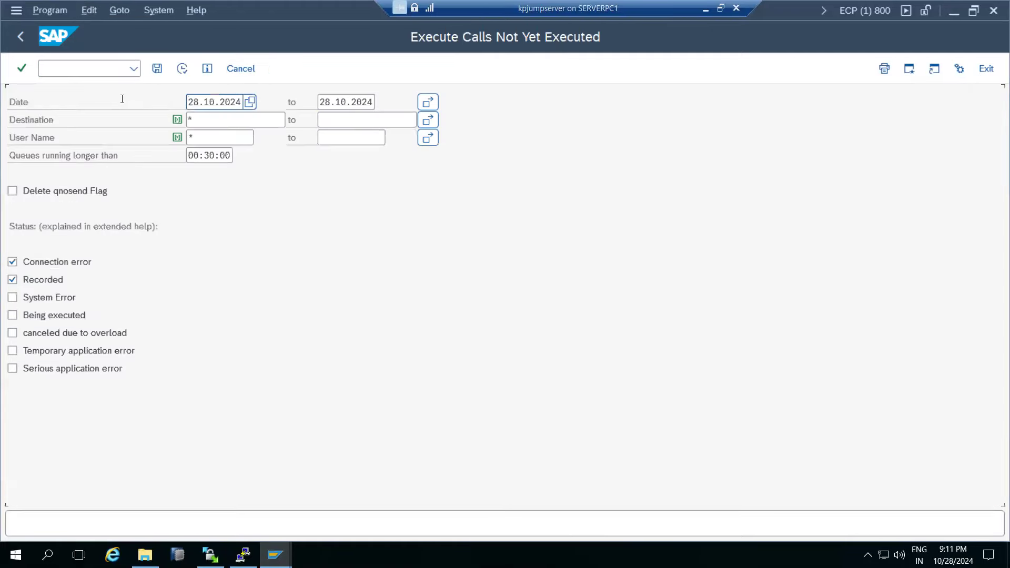
double_click(198, 101)
key(BackSpace)
key(Tab)
key(shift+End)
key(BackSpace)
click(12, 298)
click(13, 315)
click(16, 333)
click(31, 351)
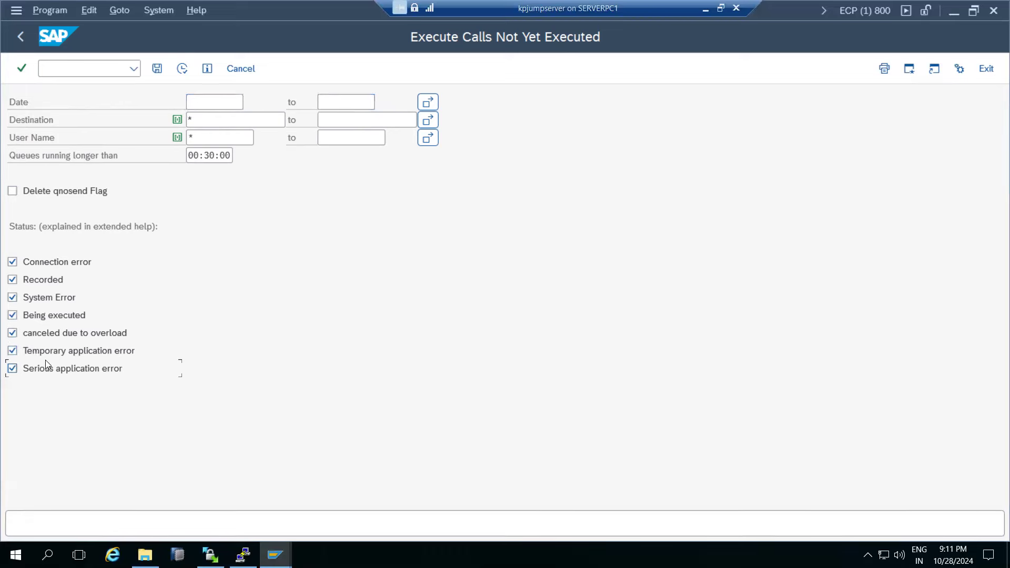
click(182, 69)
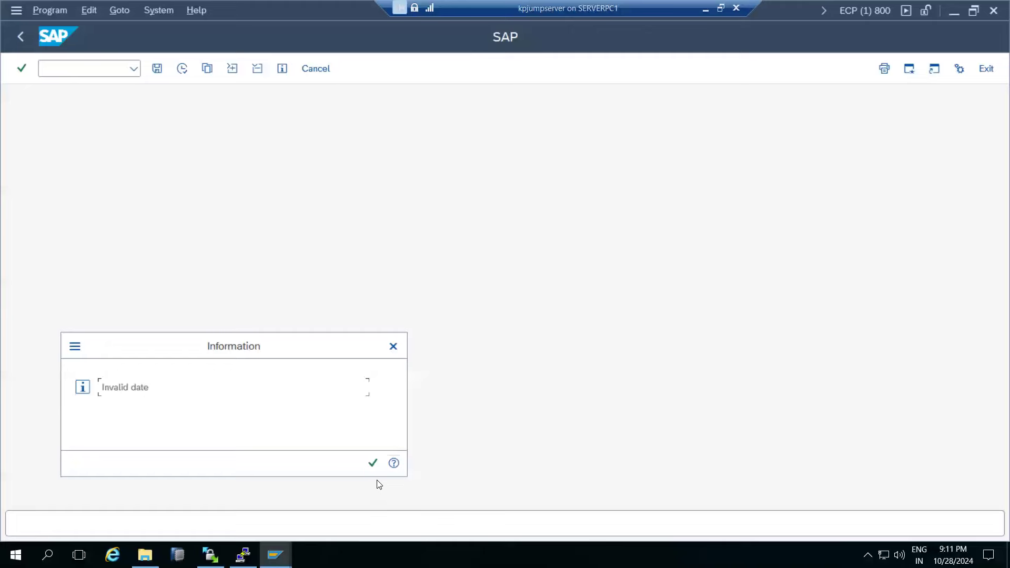
Dismiss the invalid date error, clear the queue runtime threshold, and rerun the report.
click(373, 464)
click(206, 156)
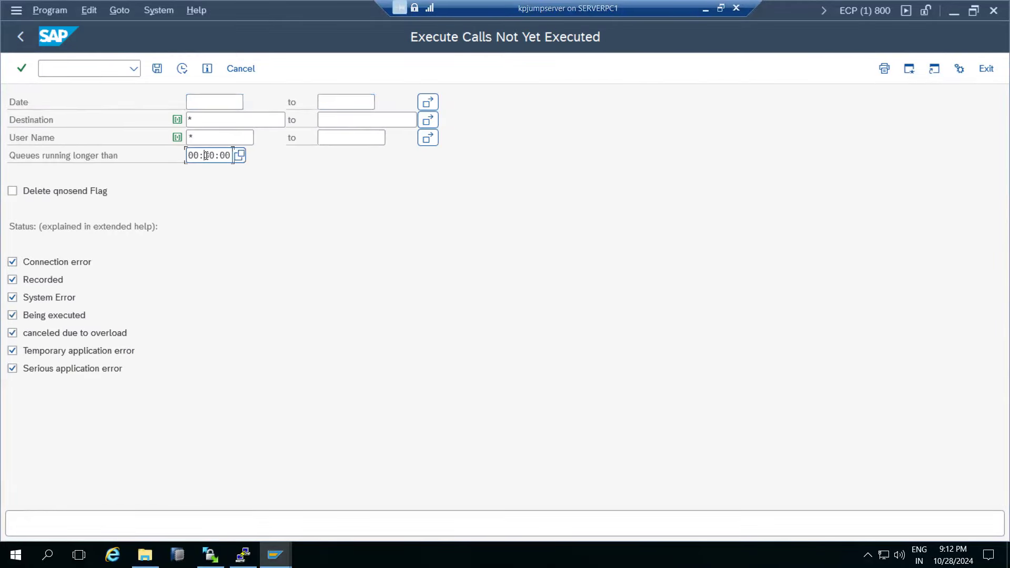
key(Delete)
key(Delete)
key(Delete)
key(Delete)
key(Delete)
key(BackSpace)
key(BackSpace)
key(BackSpace)
click(182, 68)
click(373, 463)
Set the report's start date to 01.10.2024 using the calendar.
click(250, 103)
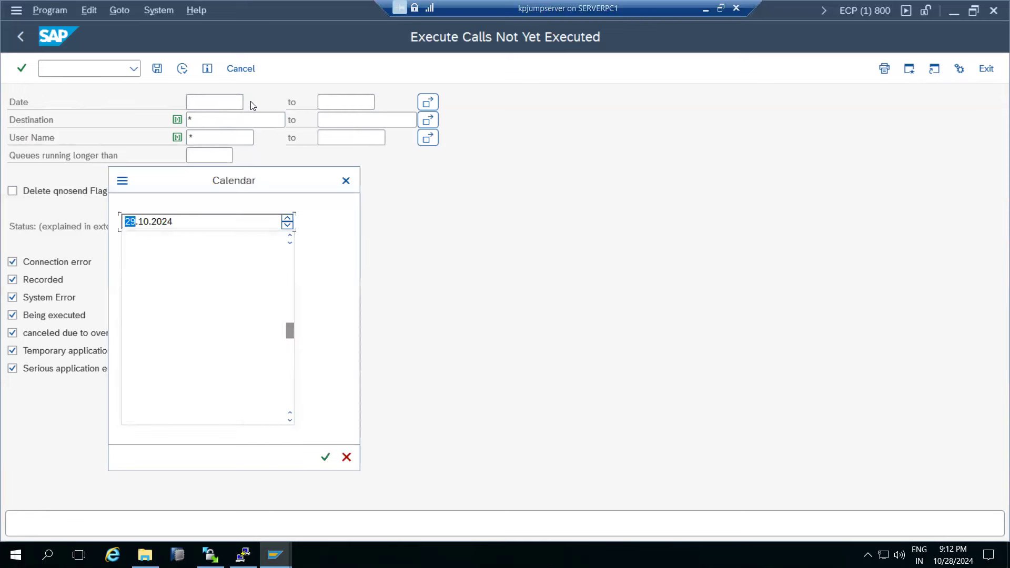
double_click(171, 304)
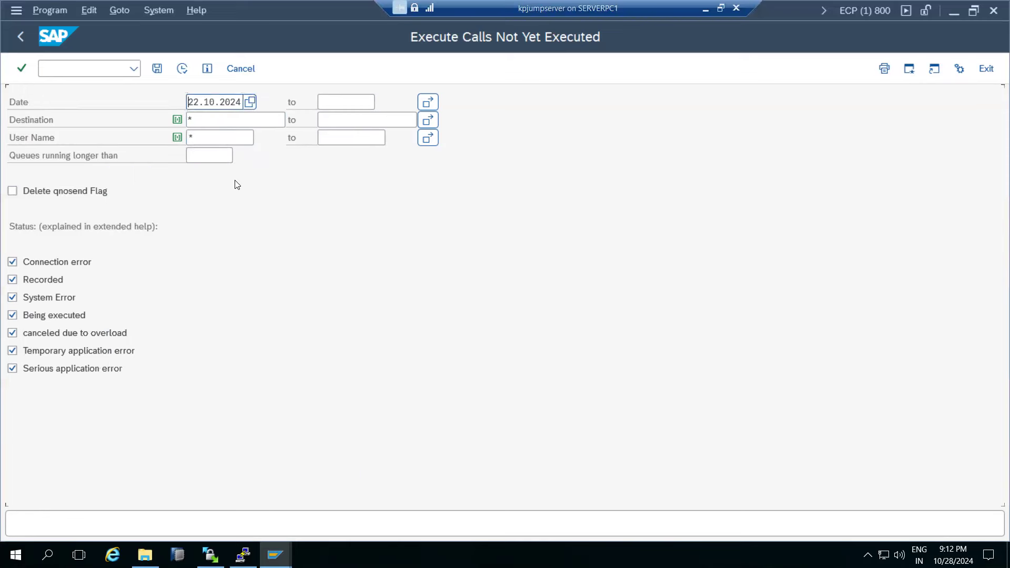
click(250, 102)
click(143, 222)
click(288, 220)
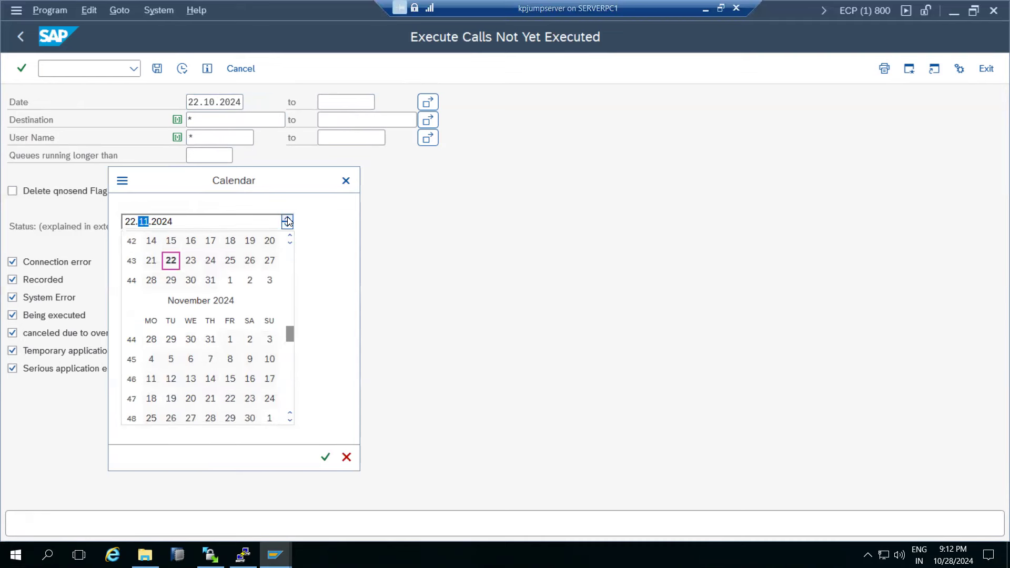
click(287, 226)
click(288, 226)
double_click(173, 344)
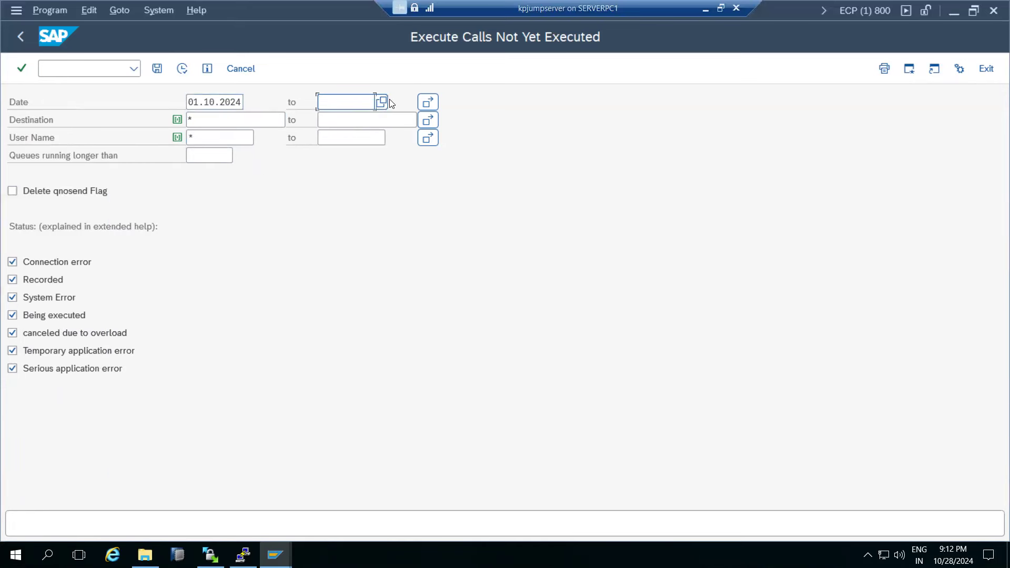
click(387, 102)
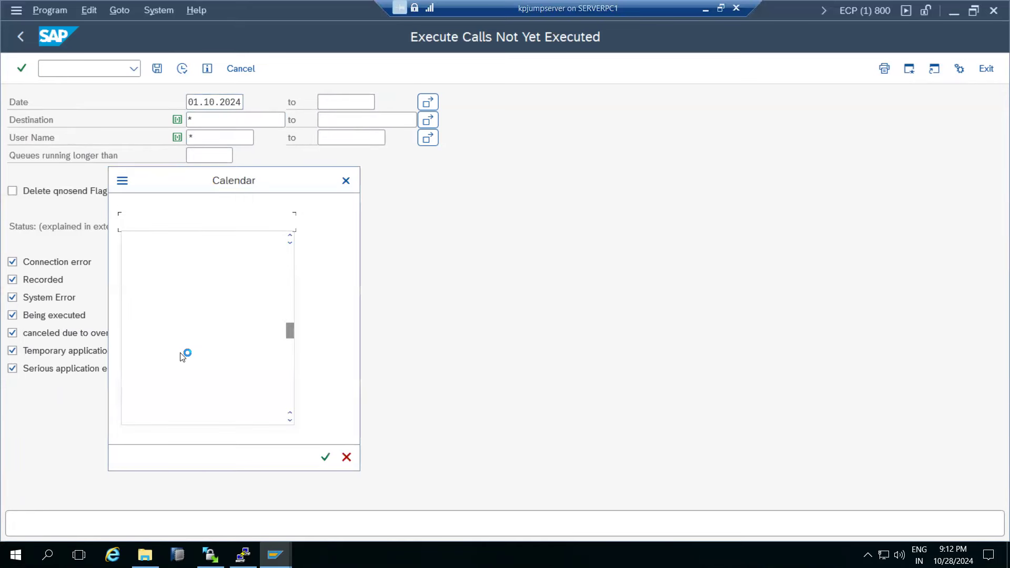